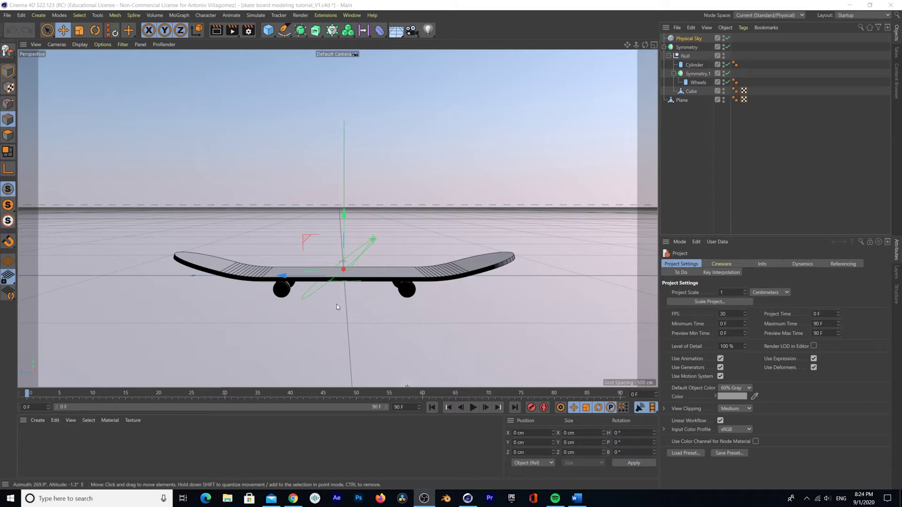
Create a new material named blue and set its color to H 218°, S 65%, V 80%.
alt+drag(337, 303, 344, 277)
alt+middle_drag(310, 305, 320, 294)
scroll(320, 292, up, 2)
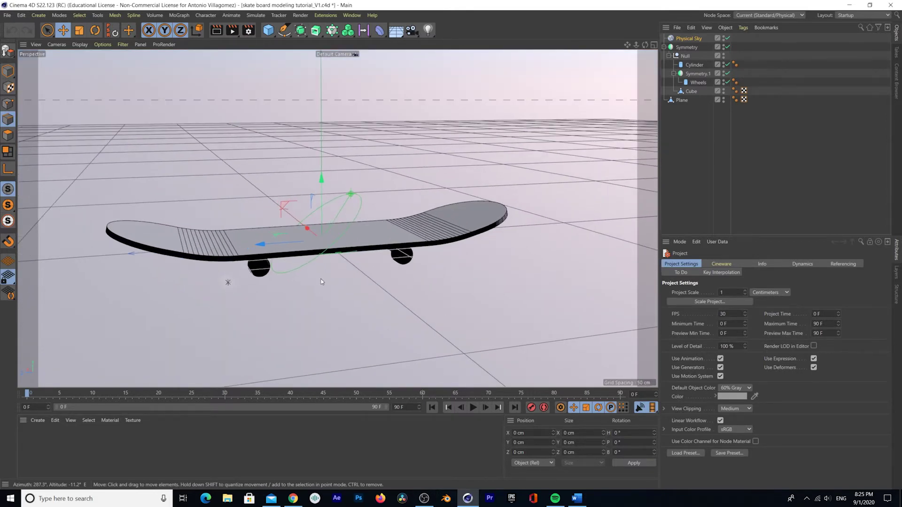
click(123, 459)
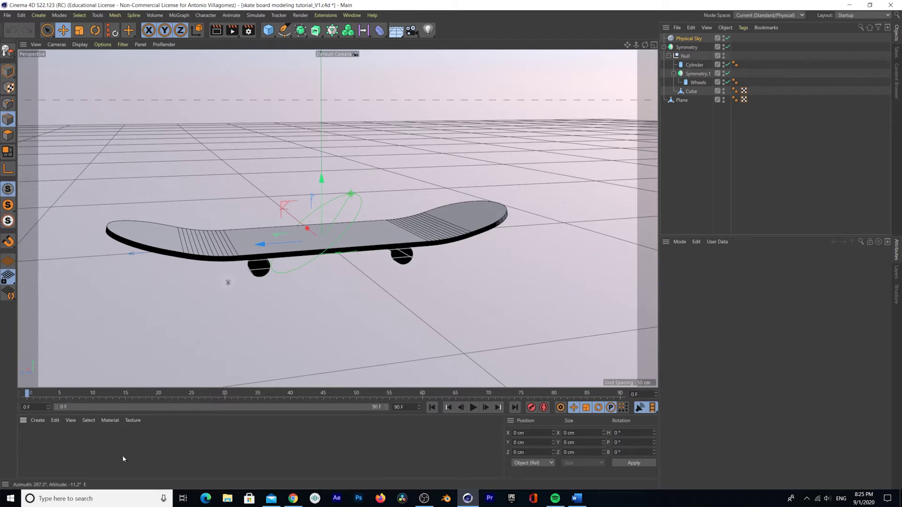
double_click(82, 435)
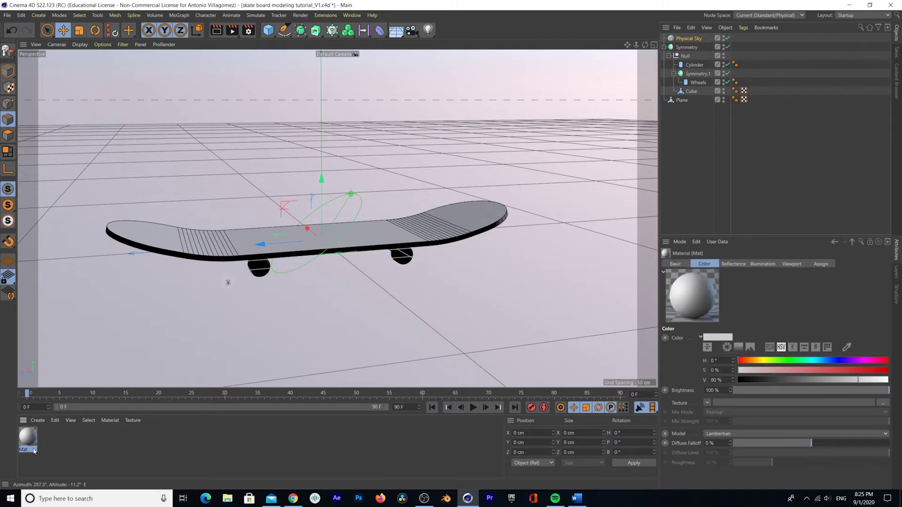
double_click(28, 438)
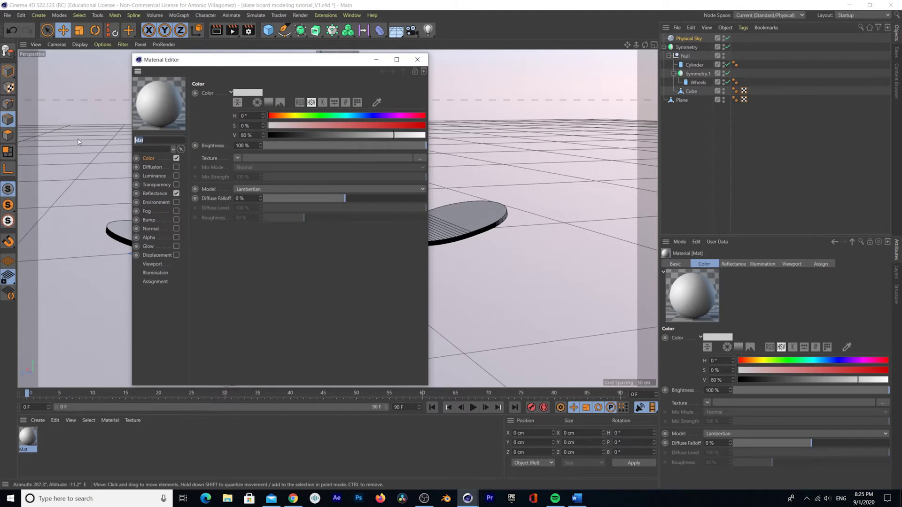
text(blue)
key(Return)
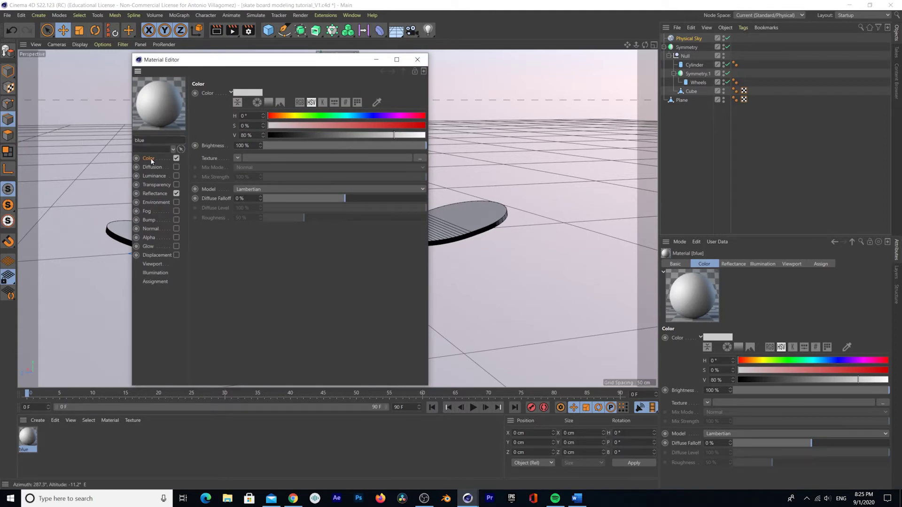
mouse_move(355, 115)
mouse_down()
mouse_move(370, 116)
mouse_move(362, 125)
mouse_move(370, 126)
mouse_move(364, 116)
mouse_up()
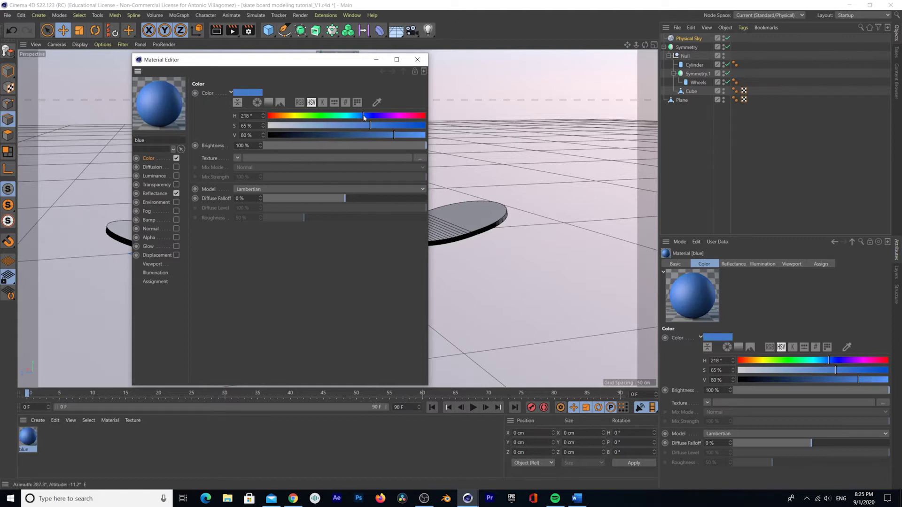
Remove the blue material's default specular layer and add a GGX reflectance layer.
click(159, 193)
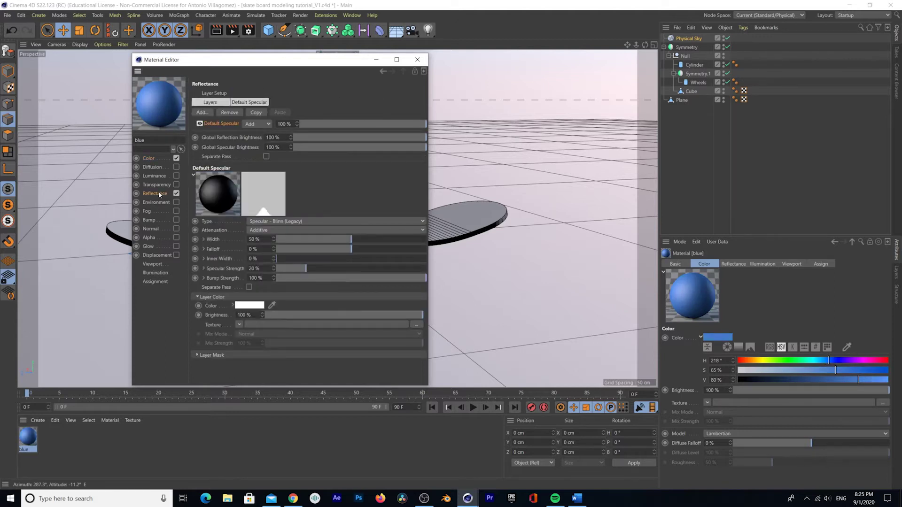
click(228, 113)
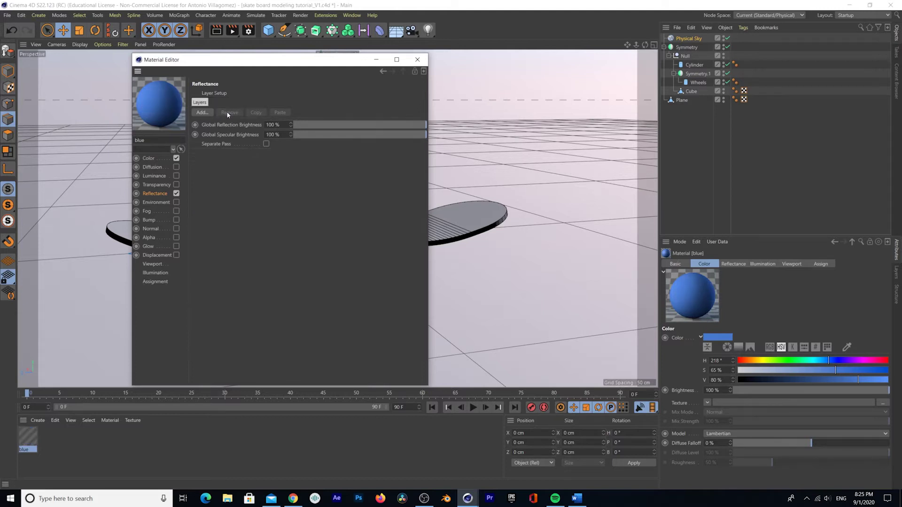
click(201, 113)
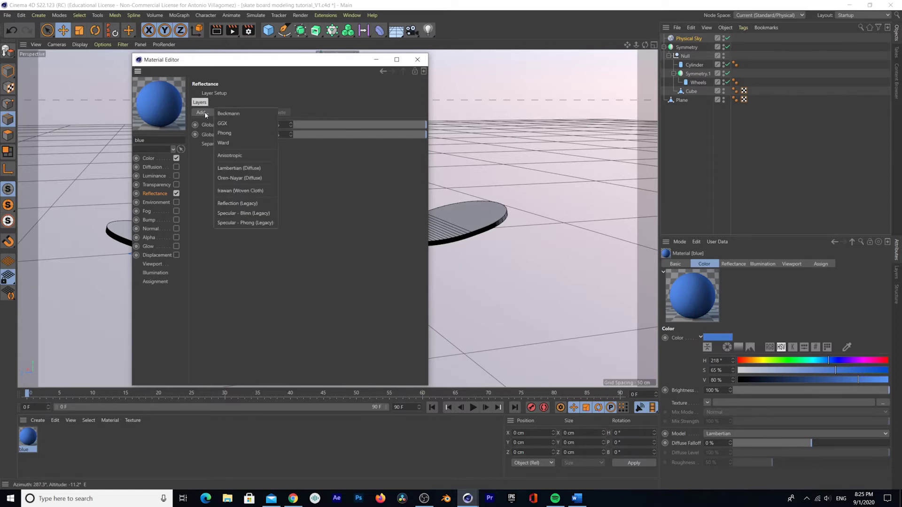
click(238, 125)
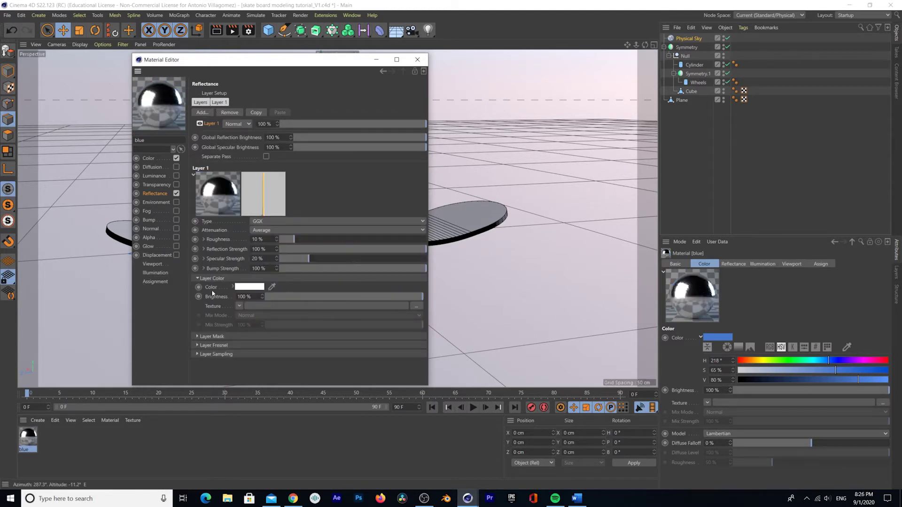
Set the GGX layer's Fresnel to Dielectric with the PET preset.
click(196, 344)
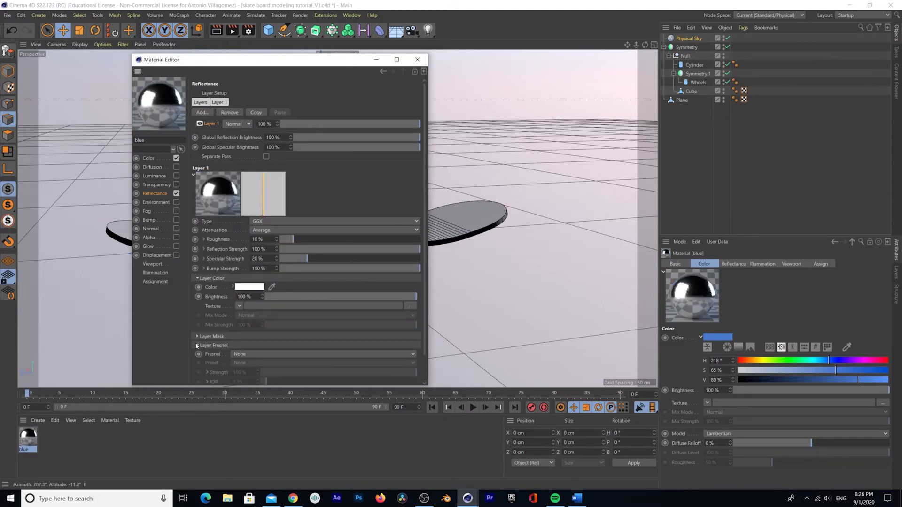
scroll(225, 336, down, 1)
click(244, 327)
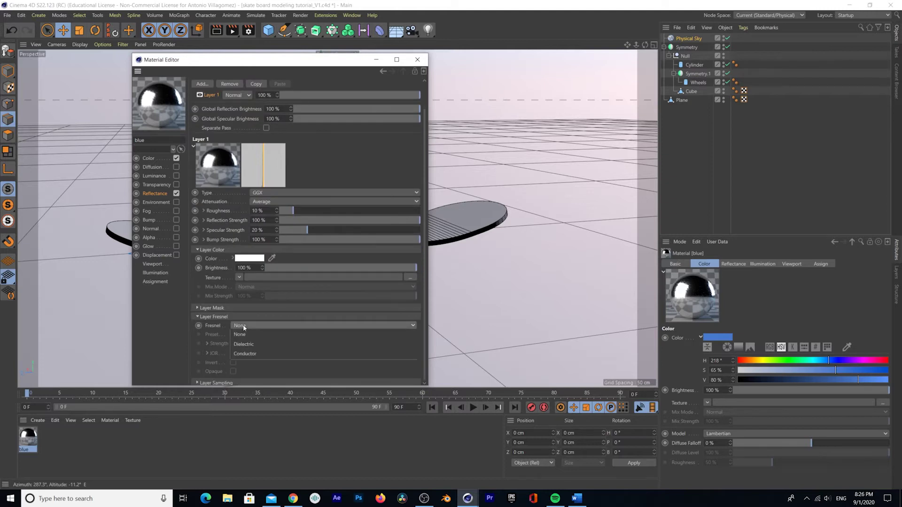
click(243, 344)
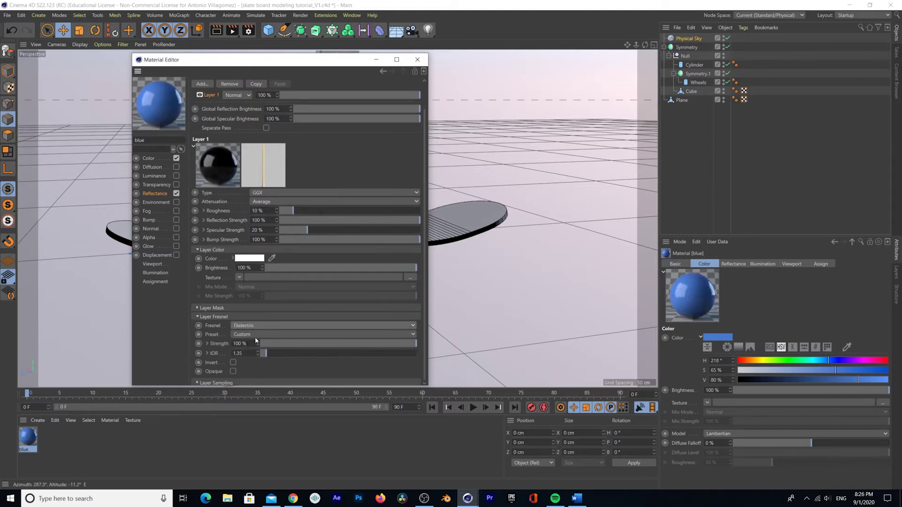
click(284, 334)
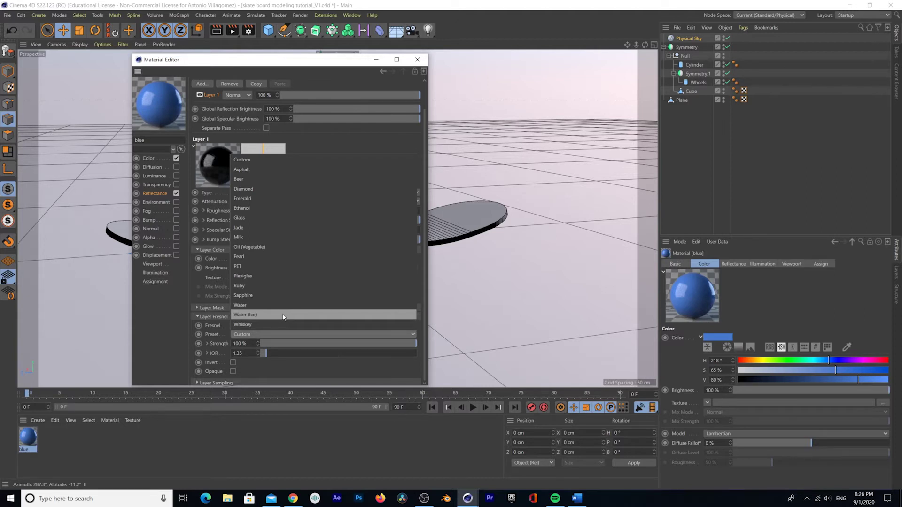
click(239, 267)
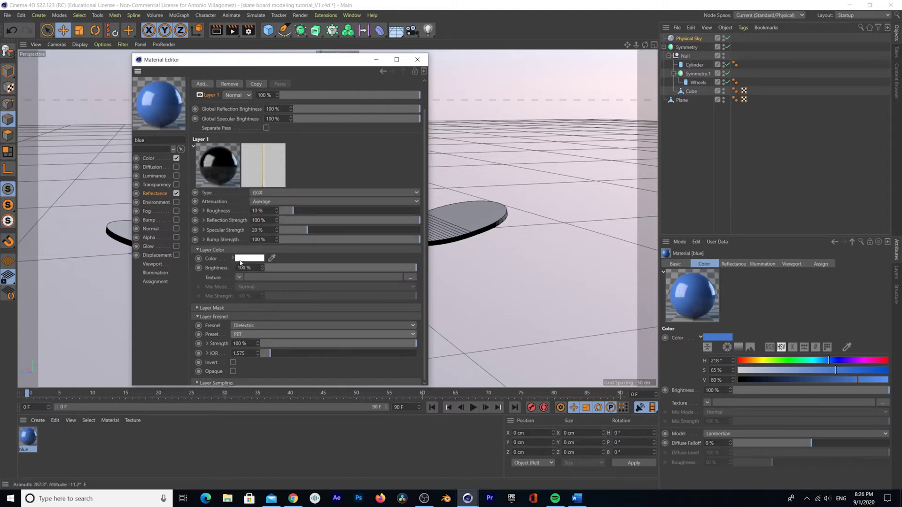
Set the GGX layer's roughness to 23%, reflection strength to 64% and specular strength to 24%, and close the material editor.
drag(293, 211, 312, 211)
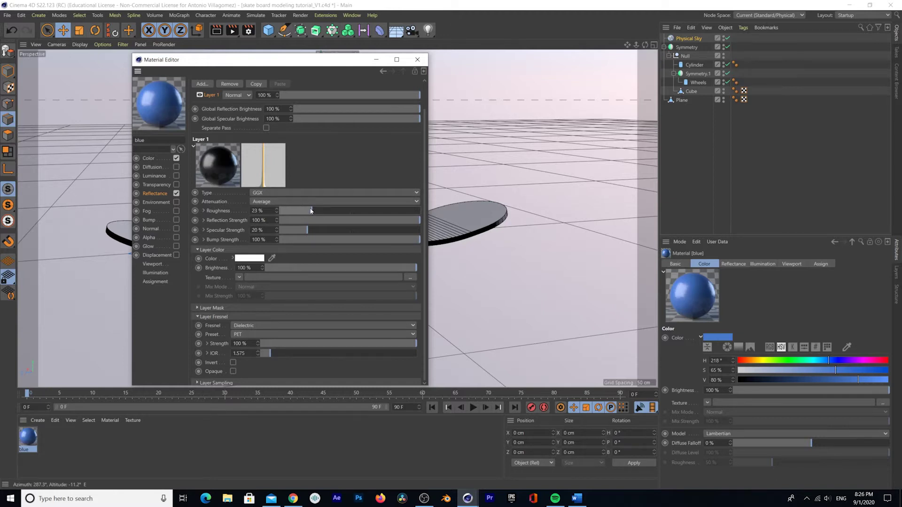
drag(419, 221, 371, 221)
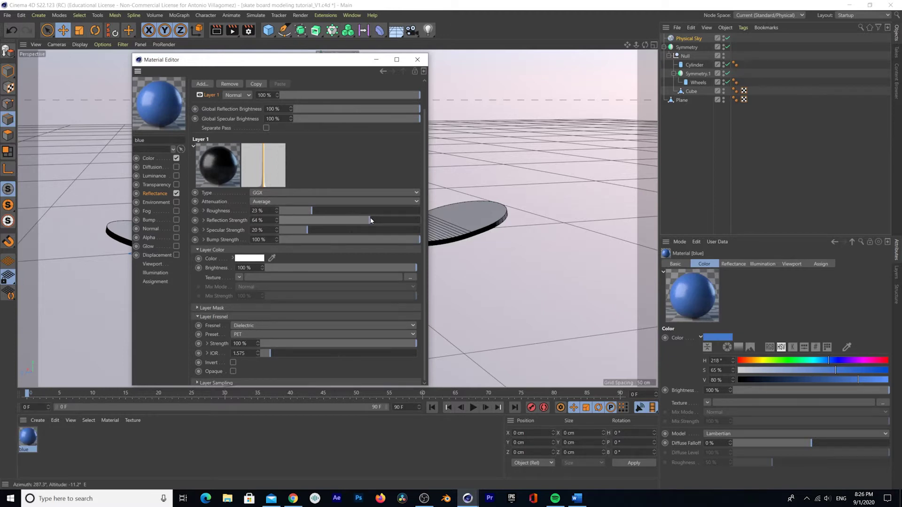
click(313, 230)
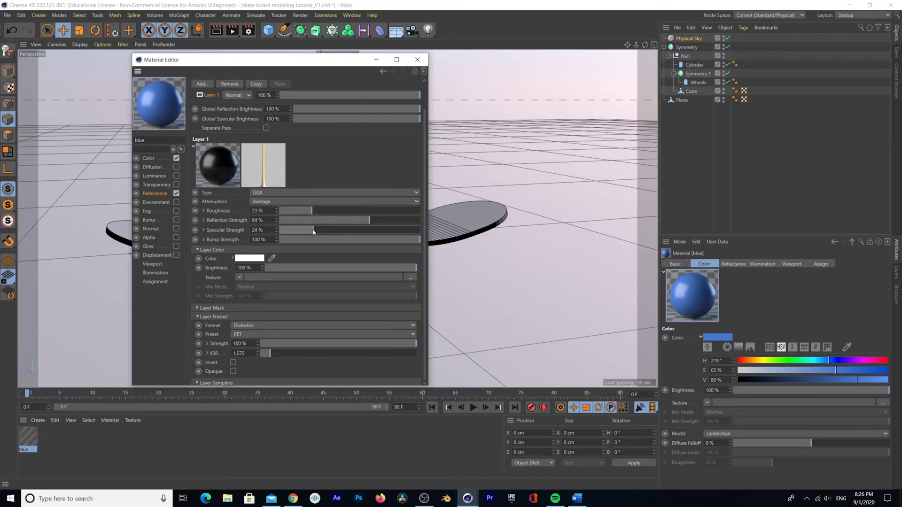
mouse_move(413, 241)
mouse_down()
mouse_move(366, 240)
mouse_move(421, 240)
mouse_up()
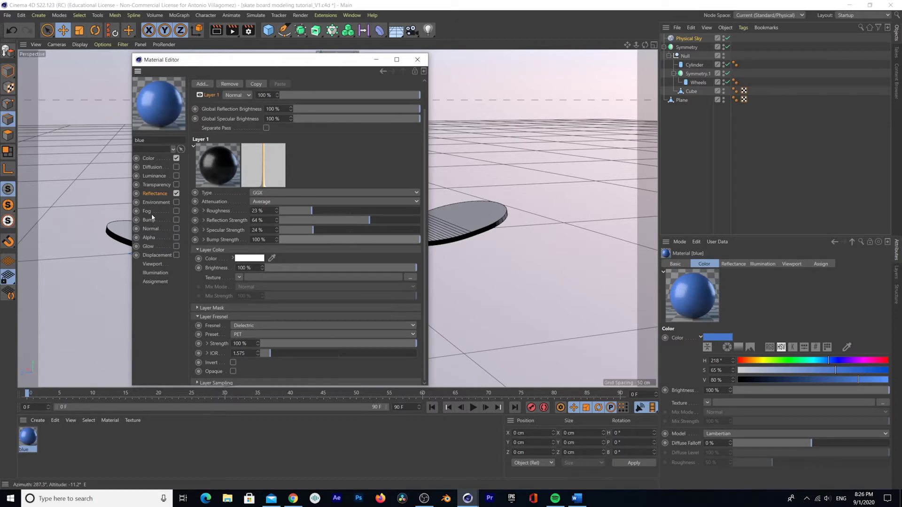
drag(310, 61, 319, 60)
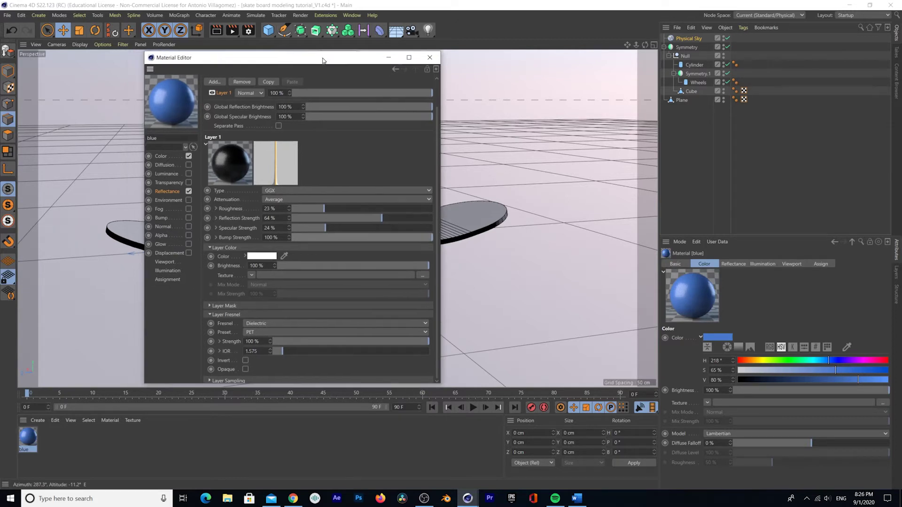
click(426, 58)
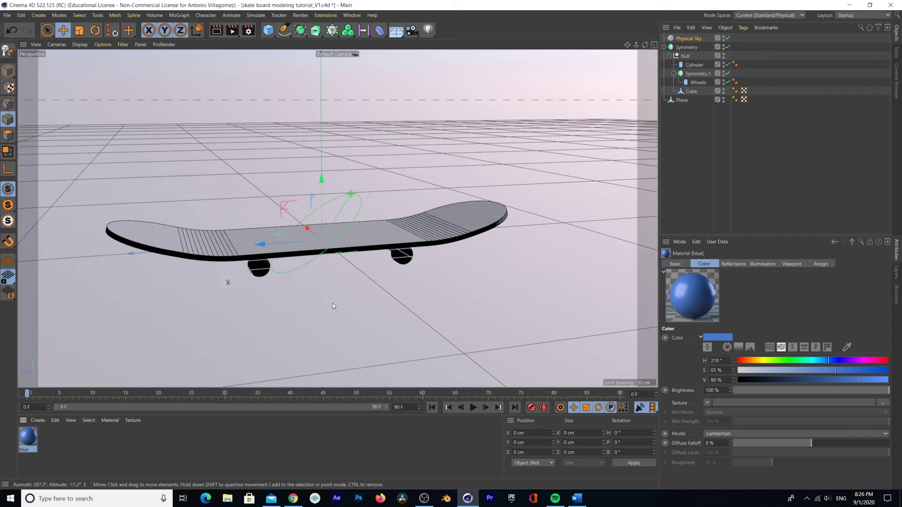
Disable the Physical Sky object and switch to Polygons mode.
alt+drag(303, 288, 309, 312)
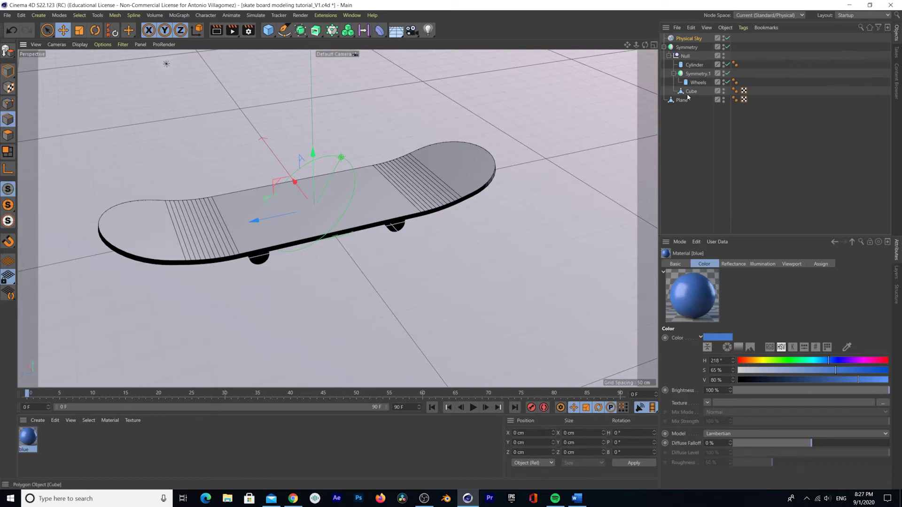
click(688, 39)
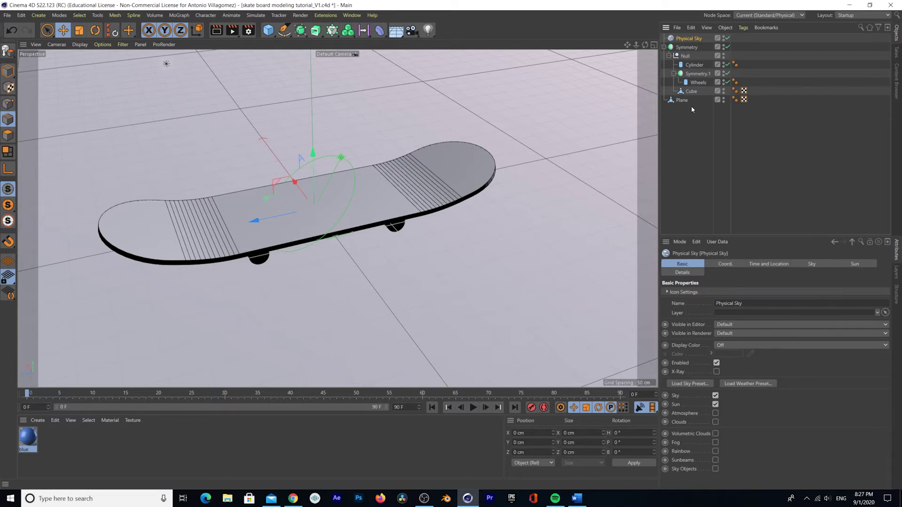
click(727, 39)
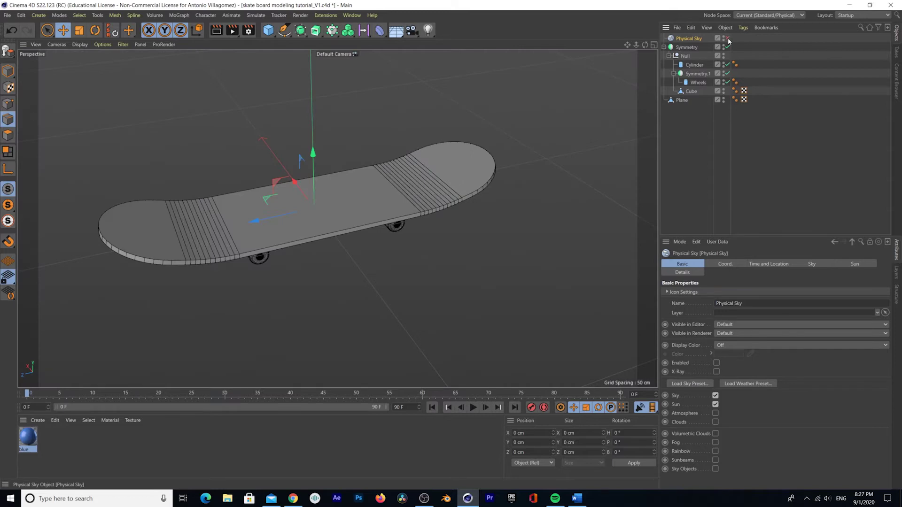
click(359, 210)
click(10, 136)
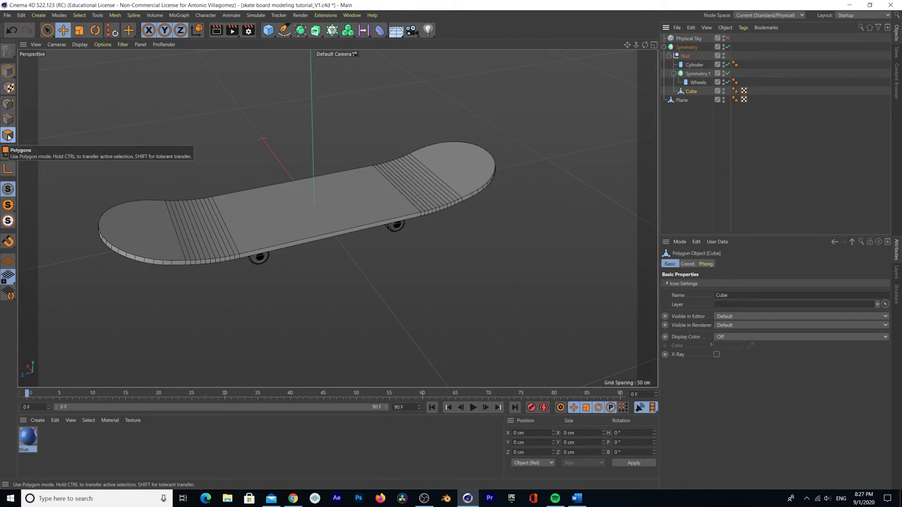
click(8, 136)
Rename the skateboard deck object Plane as board.
alt+drag(331, 254, 299, 198)
click(682, 101)
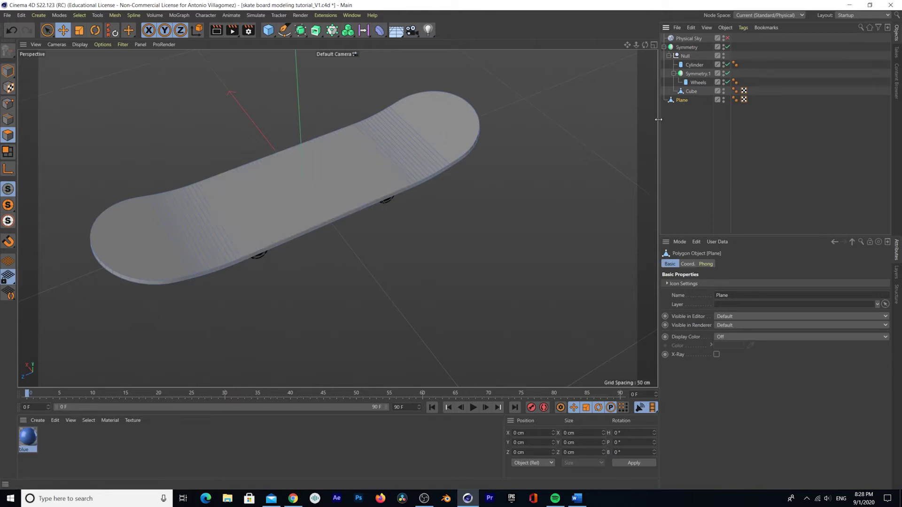
double_click(682, 101)
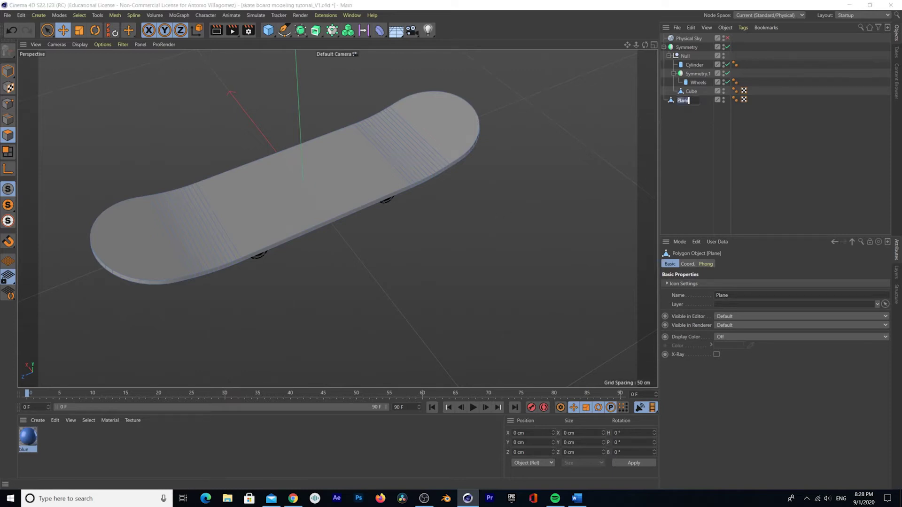
text(board)
key(Return)
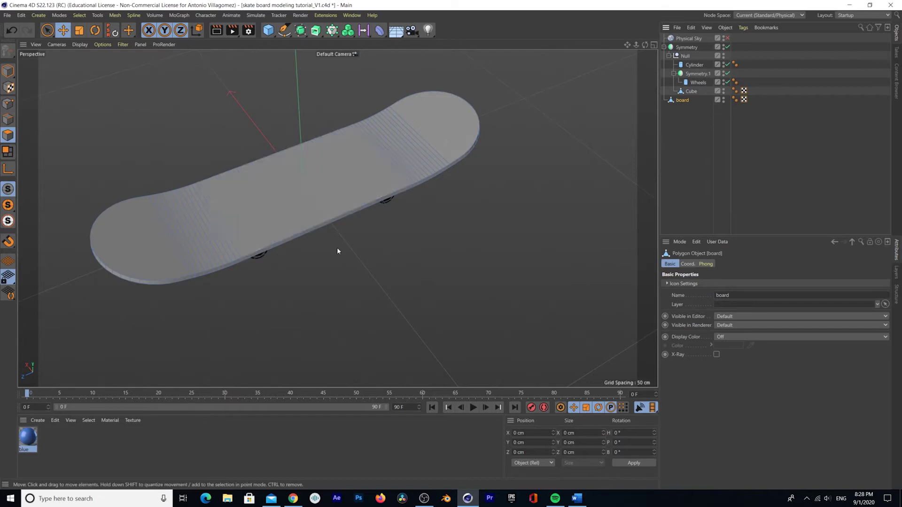
Select all polygons of the board object.
scroll(337, 248, up, 2)
alt+middle_drag(290, 259, 342, 267)
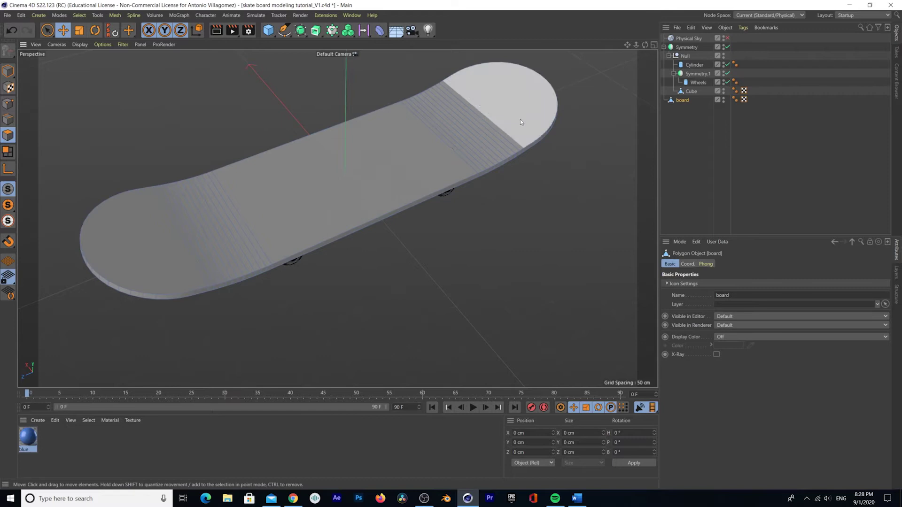
click(325, 201)
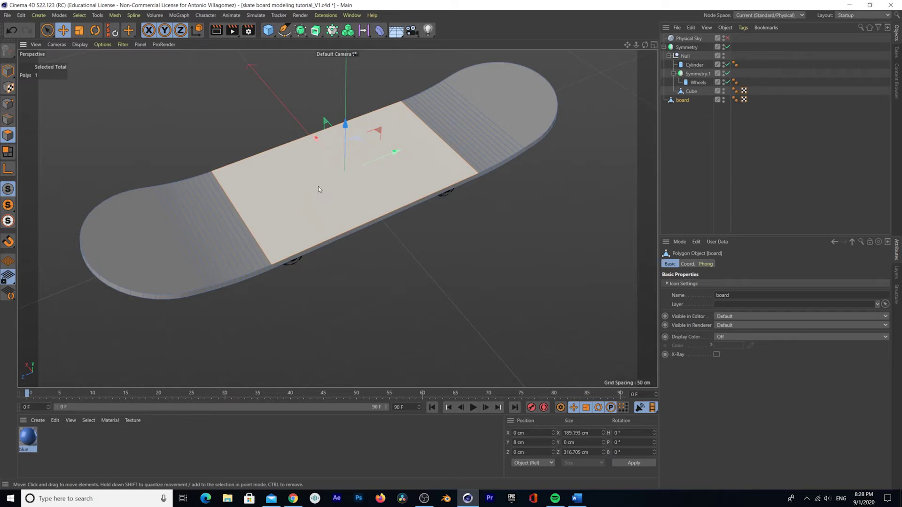
key(u)
key(i)
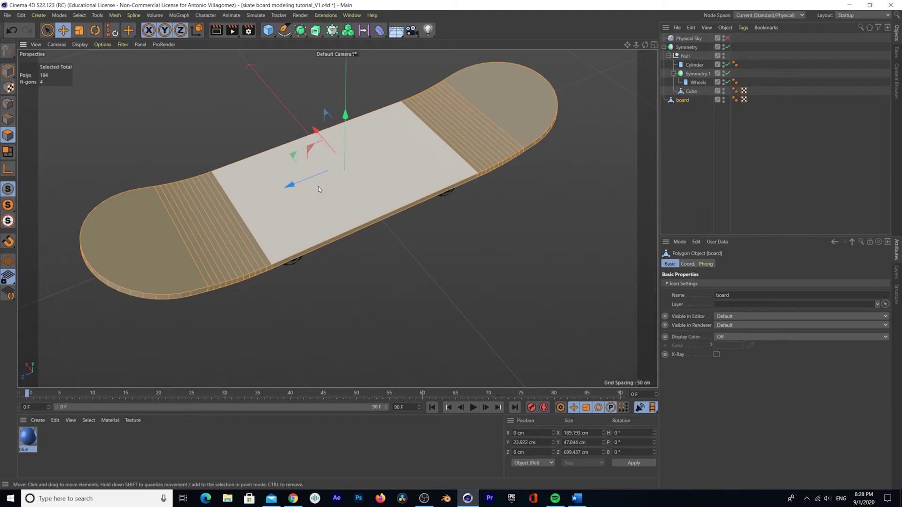
key(ctrl+a)
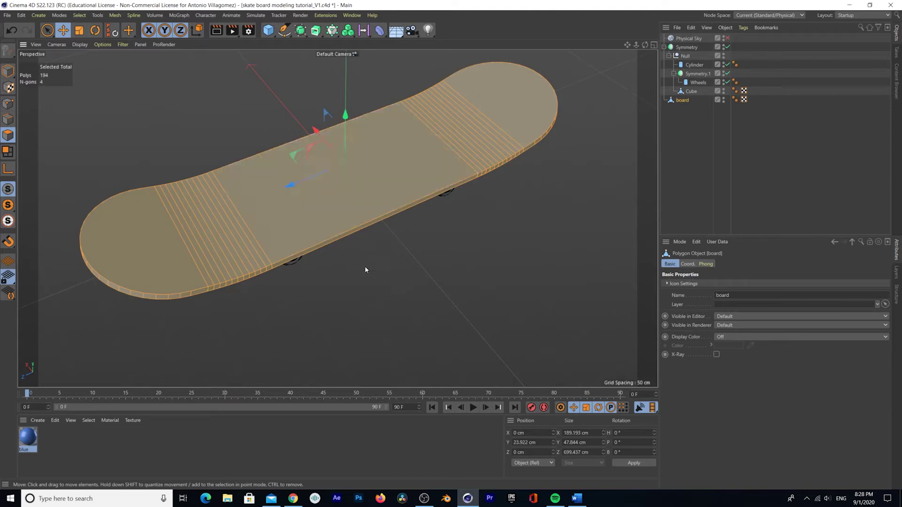
Apply the blue material to the selected polygons of the board and deselect them.
alt+drag(369, 274, 358, 258)
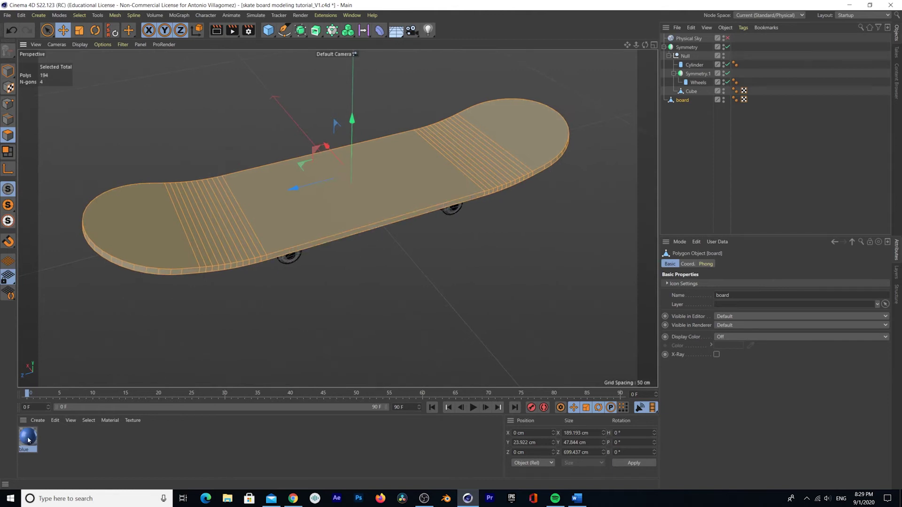
drag(28, 440, 265, 287)
drag(301, 229, 302, 230)
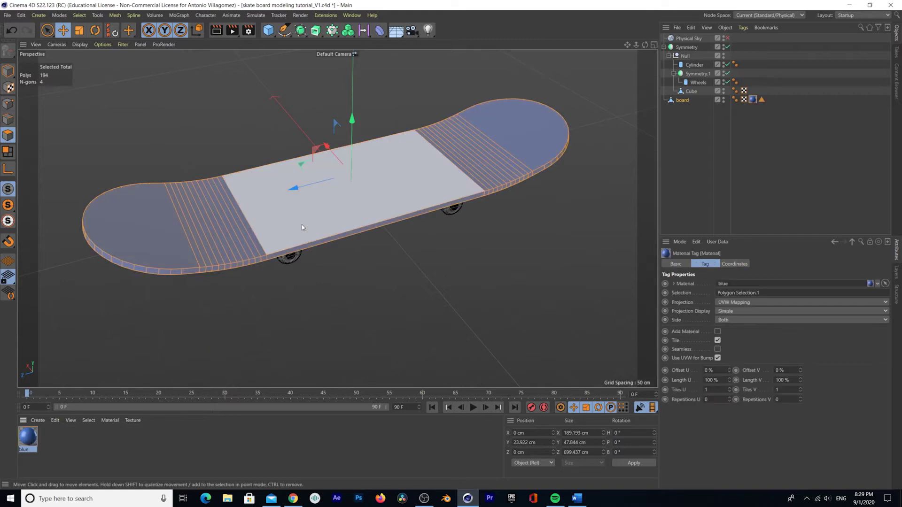
mouse_move(348, 283)
alt+mouse_down()
mouse_move(341, 242)
mouse_move(295, 182)
mouse_move(266, 221)
mouse_move(348, 274)
mouse_move(332, 298)
mouse_move(346, 293)
alt+mouse_up()
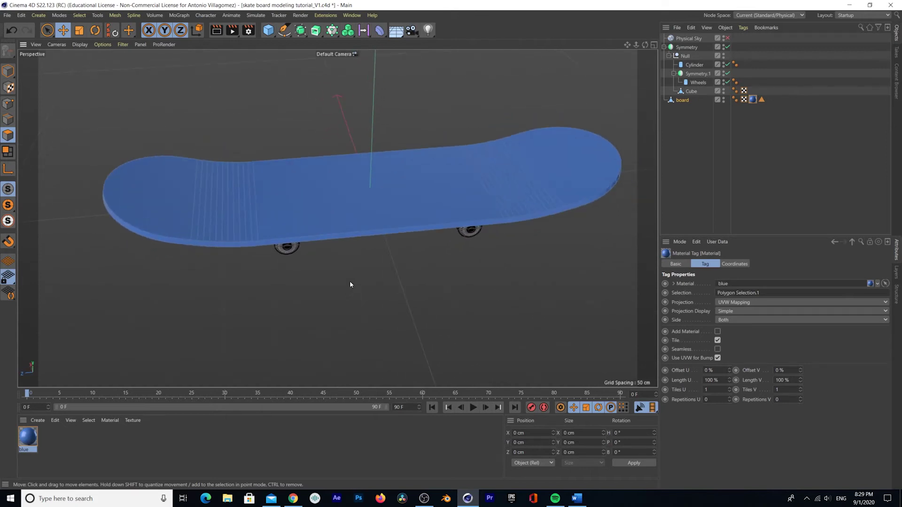
Delete the untitled Mat material and undo the deletion.
scroll(348, 269, up, 2)
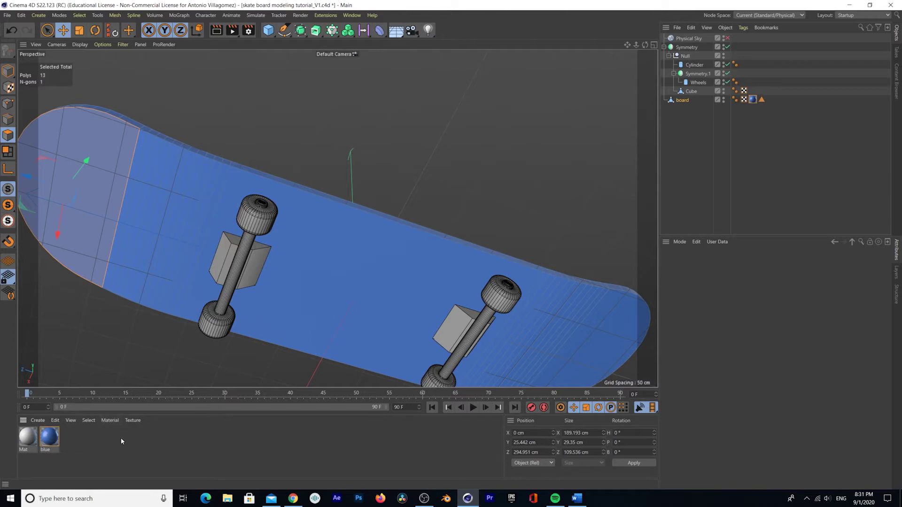
click(30, 437)
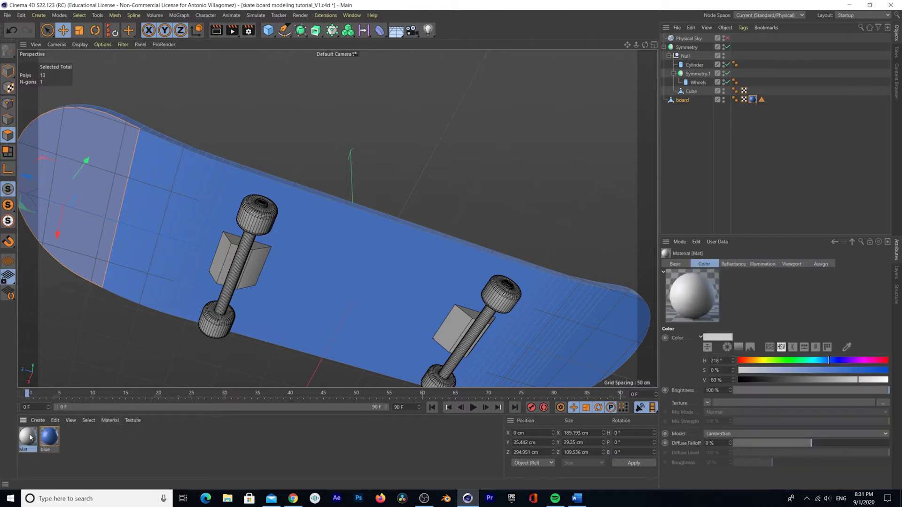
key(Delete)
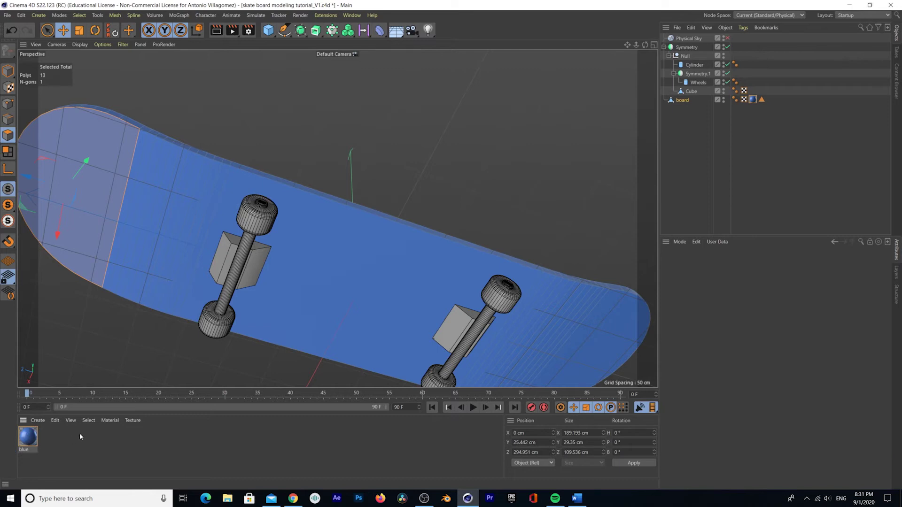
key(ctrl+z)
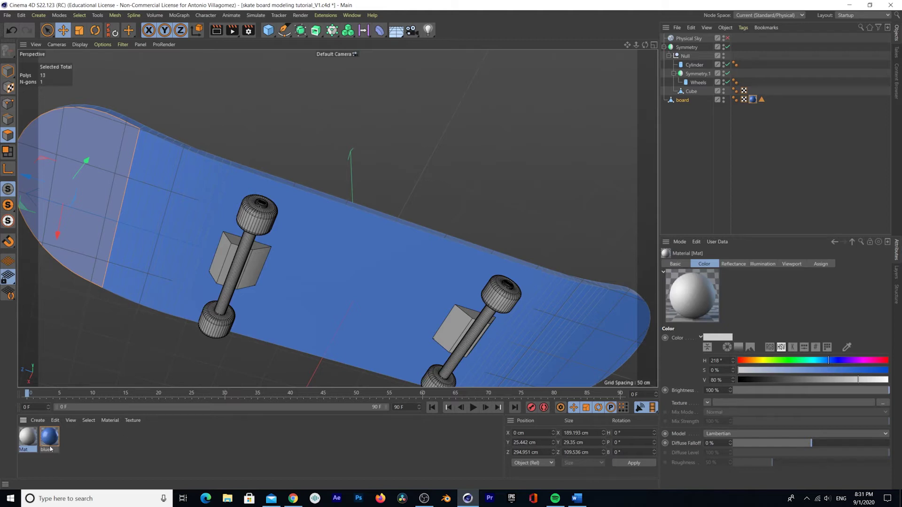
Load plastic_grunge_03_diffuse from the Plastic_maps folder as the Mat material's color texture, without copying the image to the project location.
double_click(28, 437)
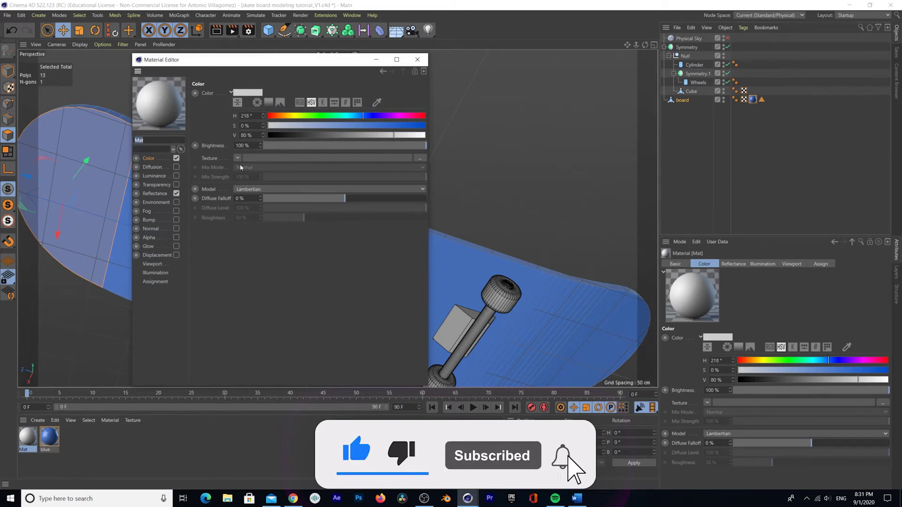
click(419, 158)
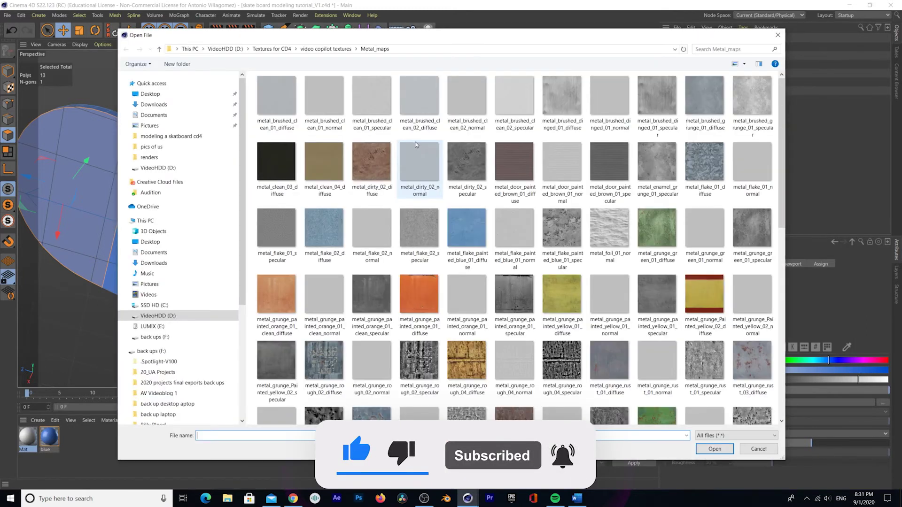
drag(449, 39, 459, 30)
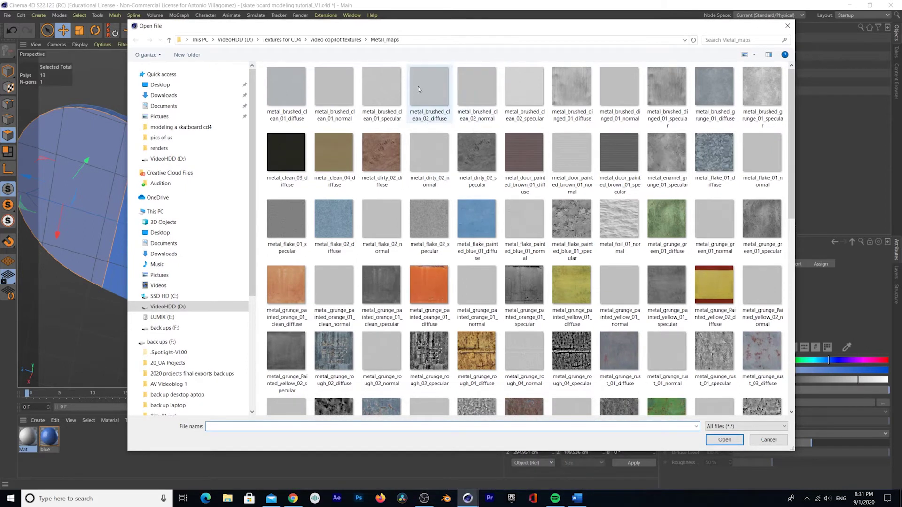
click(342, 41)
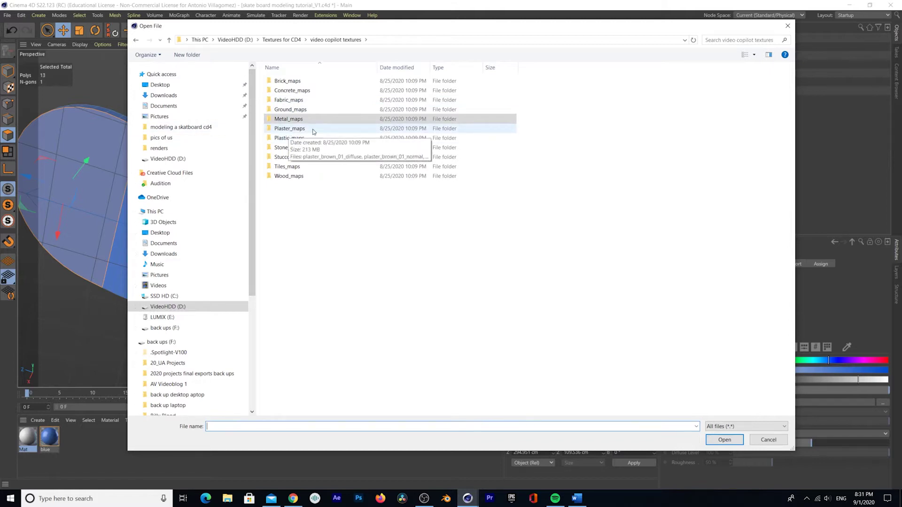
double_click(285, 138)
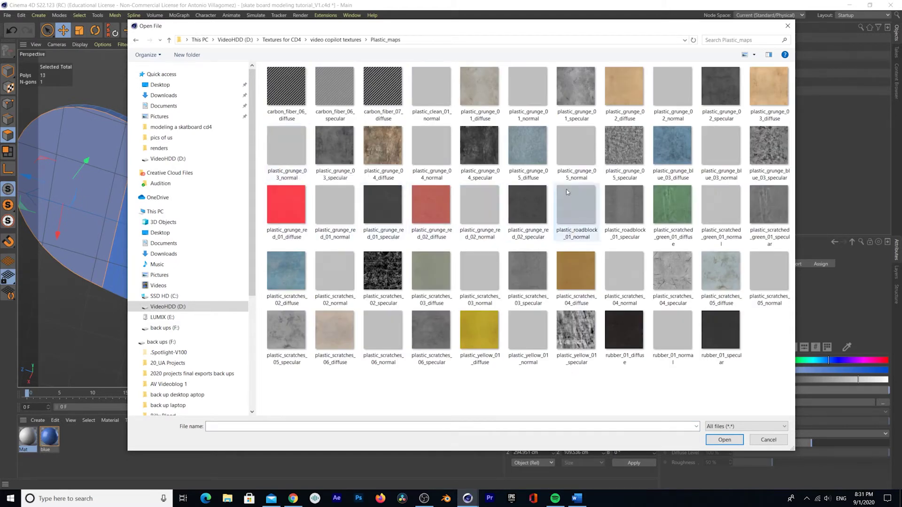
click(767, 82)
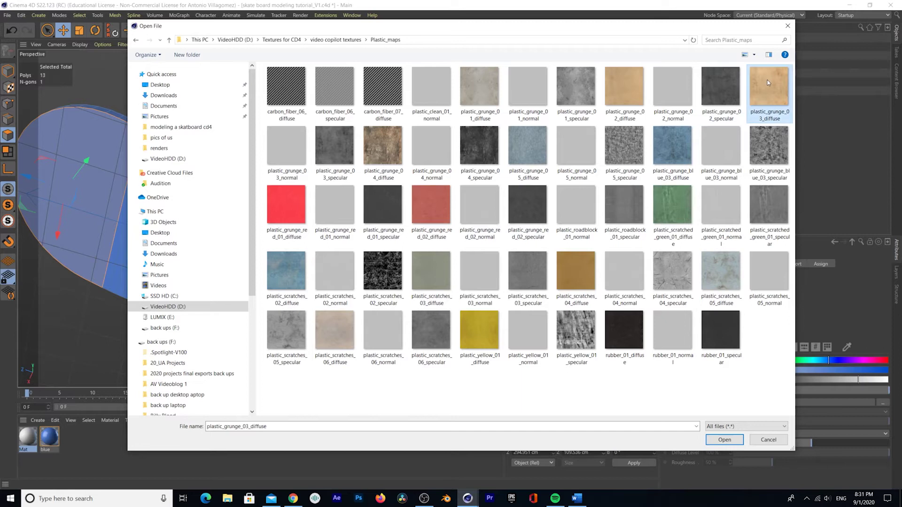
click(727, 439)
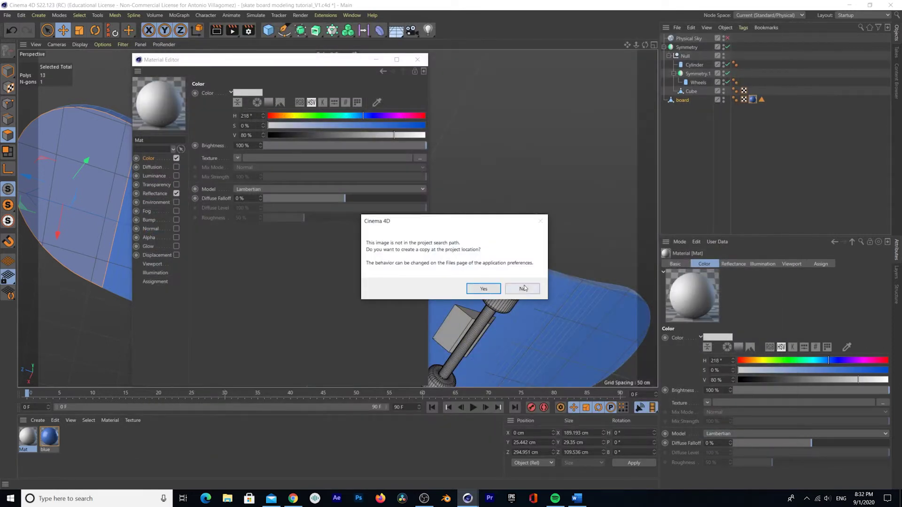
click(523, 288)
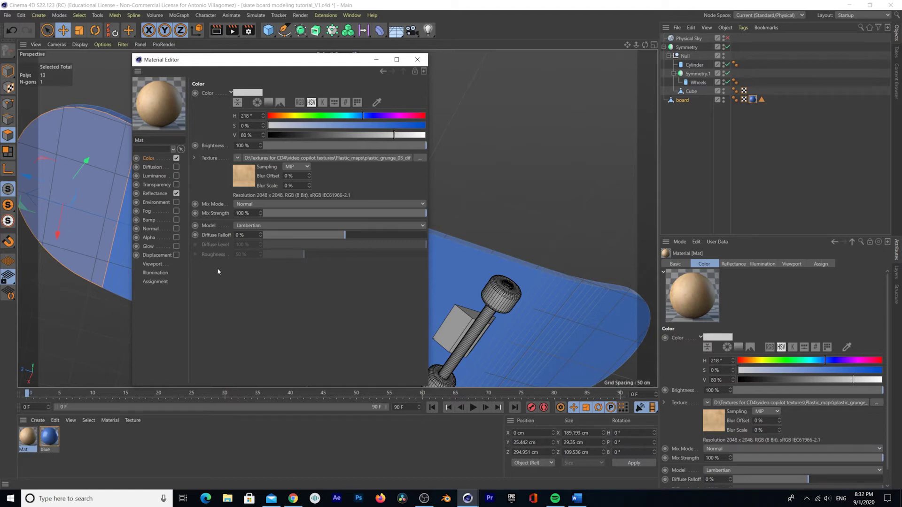
Disable the Reflectance channel of the tan plastic material and return to its Color settings.
click(162, 193)
click(176, 193)
click(149, 158)
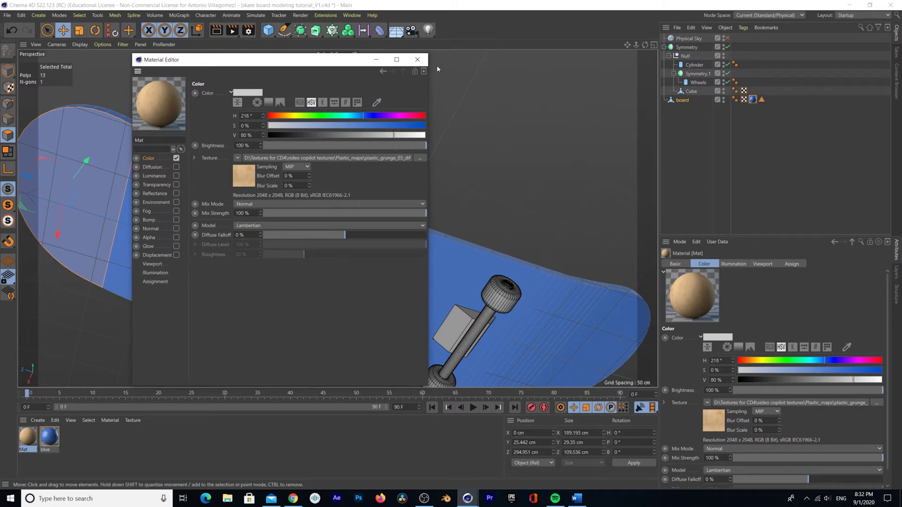
Rename the tan plastic material as wheels texture and close the material editor.
click(162, 139)
key(ctrl+a)
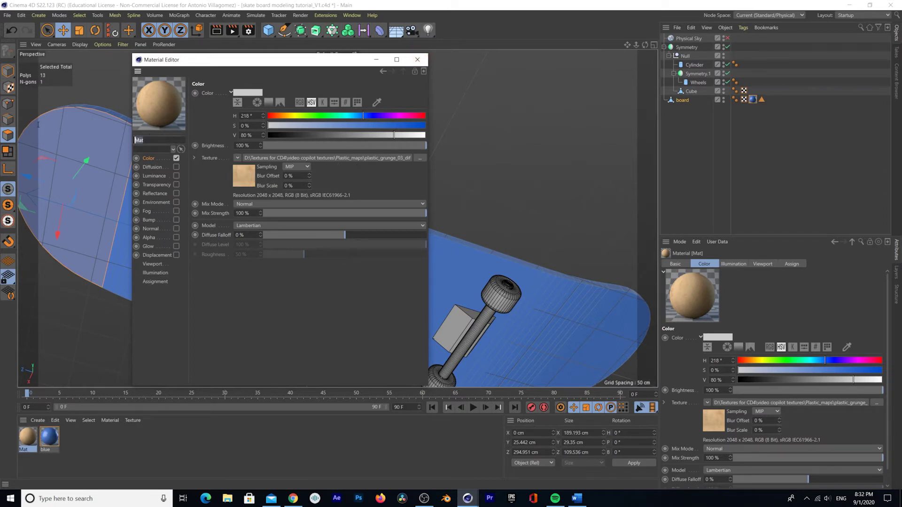
text(wheels)
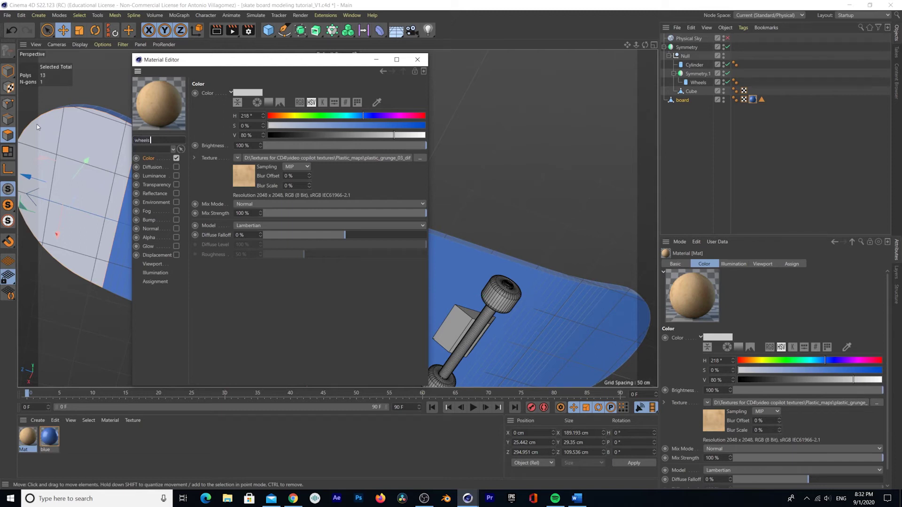
text( texture)
key(Return)
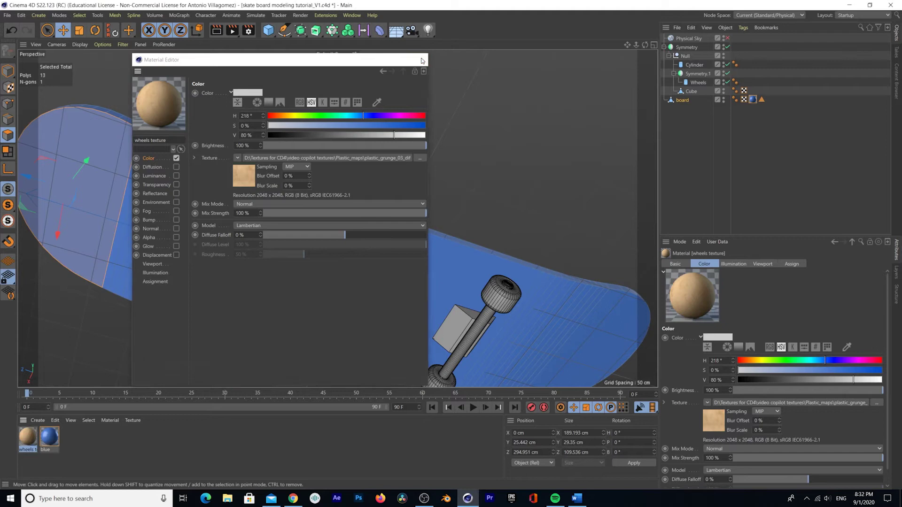
click(417, 60)
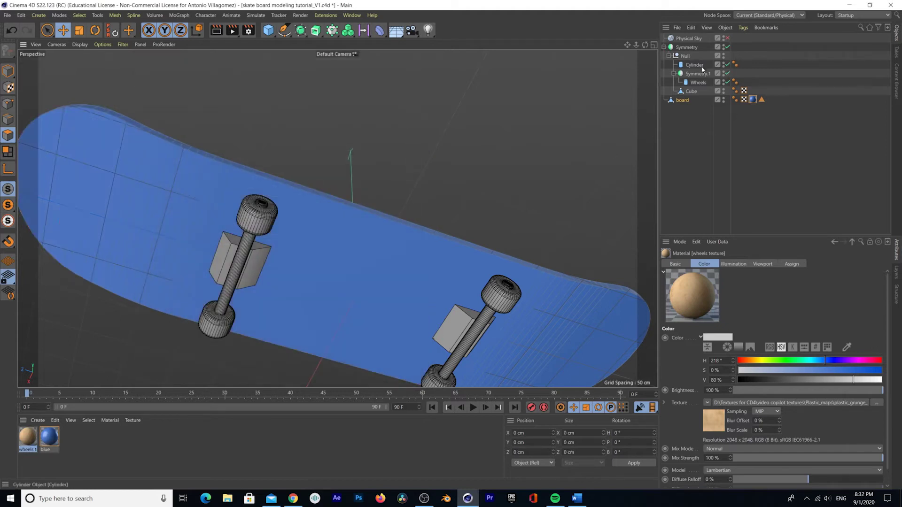
Try to apply the wheels texture material in the viewport and undo its assignment to the axle Cylinder.
click(712, 90)
click(697, 83)
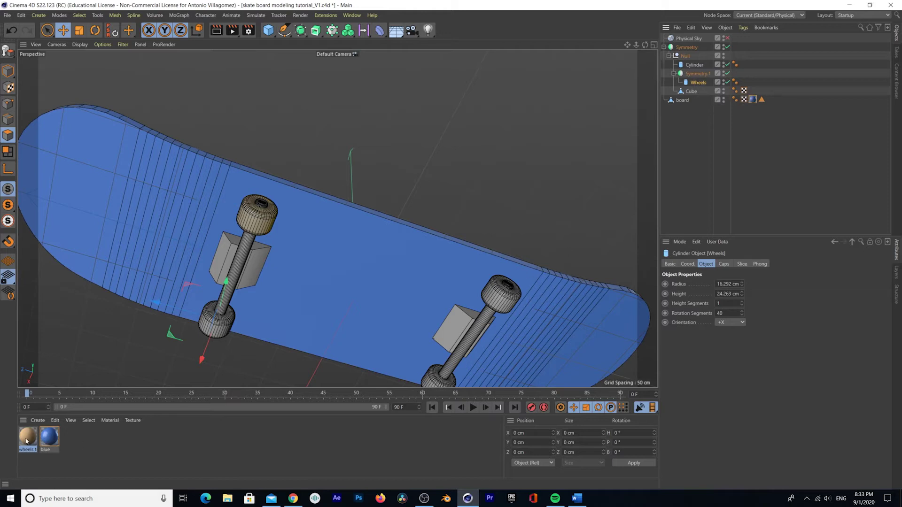
drag(99, 390, 254, 225)
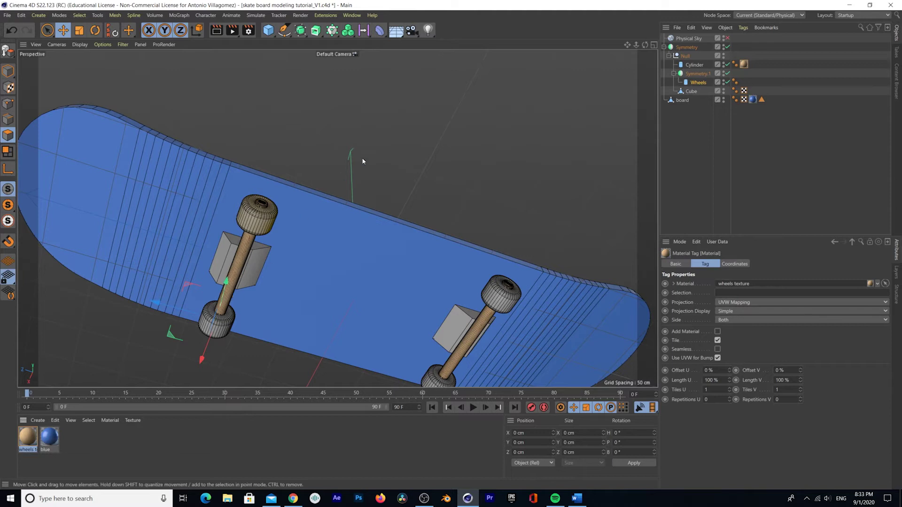
key(ctrl+z)
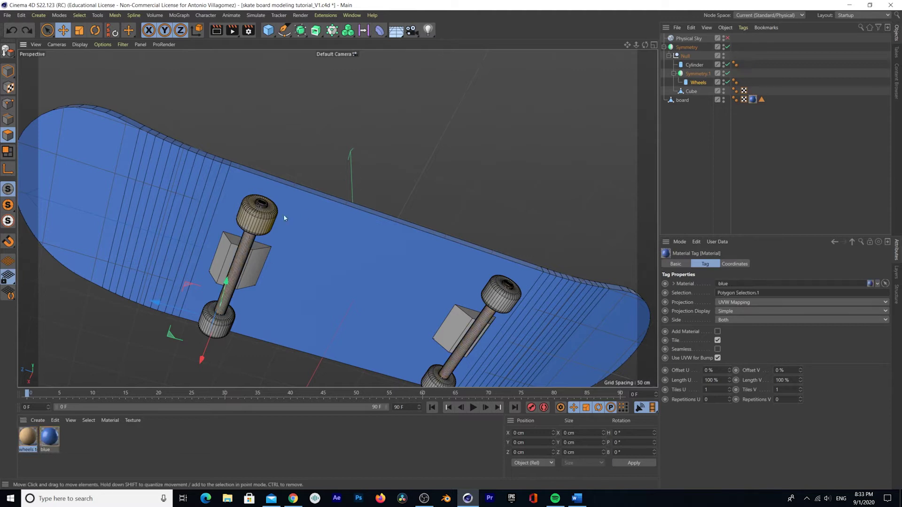
Apply the wheels texture material to the Wheels object in the object hierarchy.
click(699, 83)
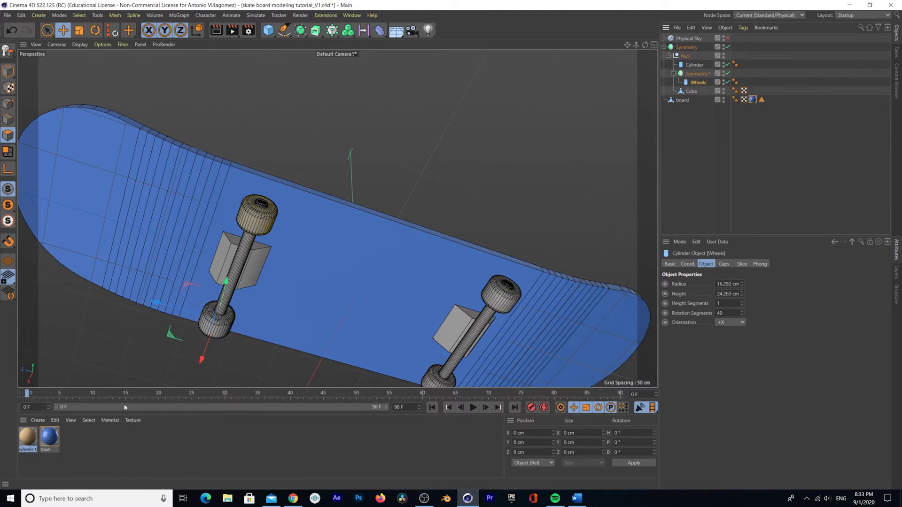
click(690, 120)
click(700, 83)
drag(26, 440, 664, 199)
drag(695, 89, 703, 84)
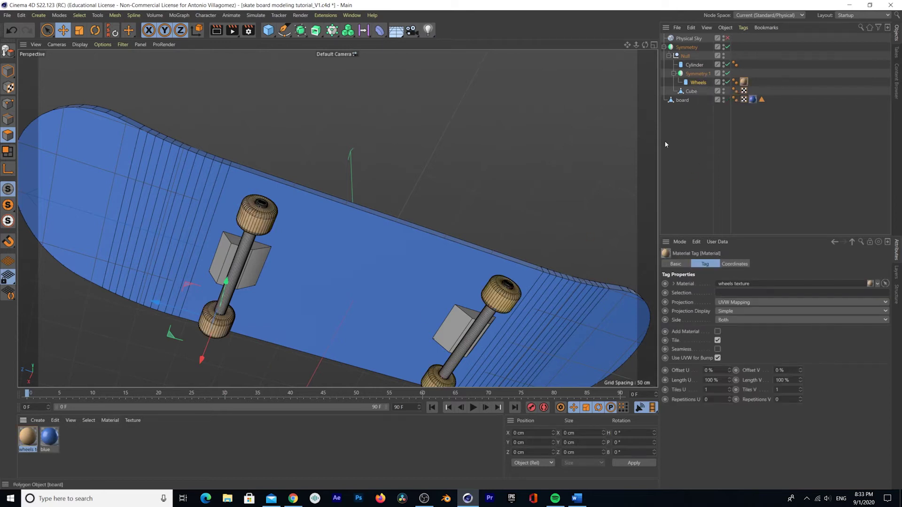
Render the viewport from two angles to check the wheels texture on the skateboard's underside.
alt+drag(331, 310, 309, 308)
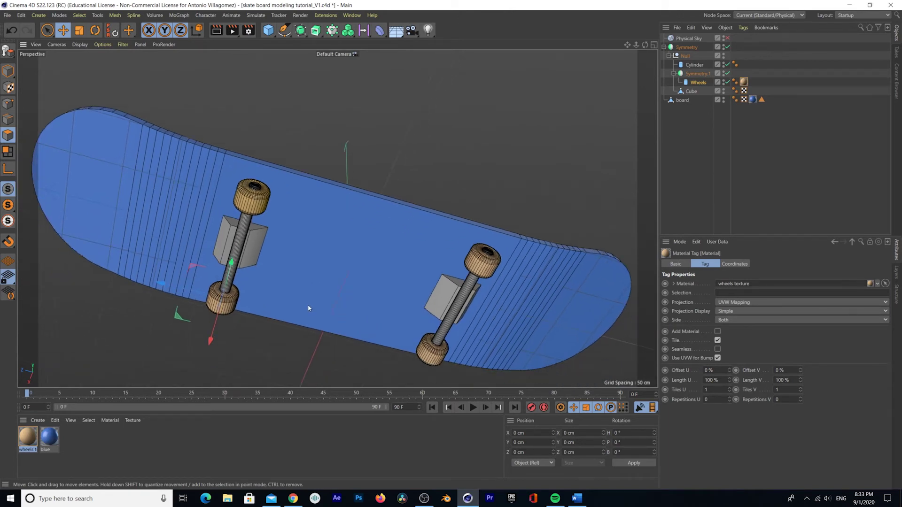
click(216, 32)
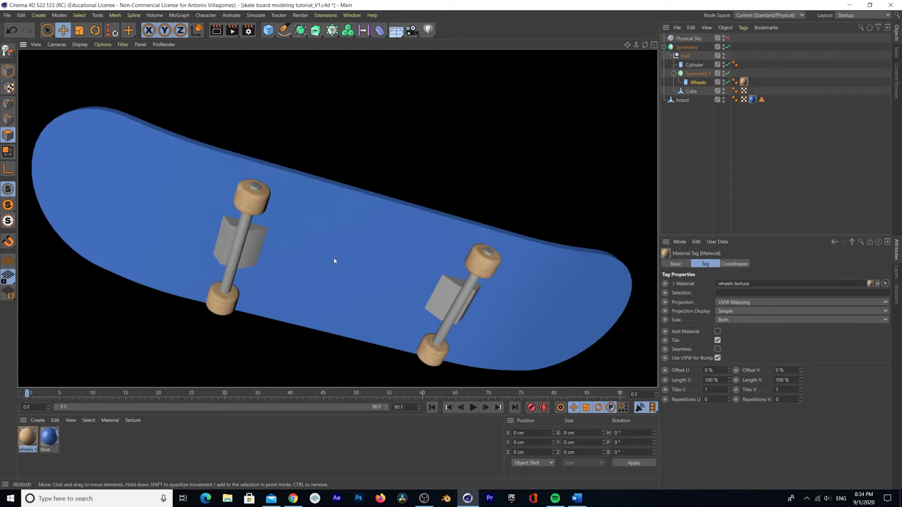
click(337, 234)
alt+drag(329, 258, 337, 301)
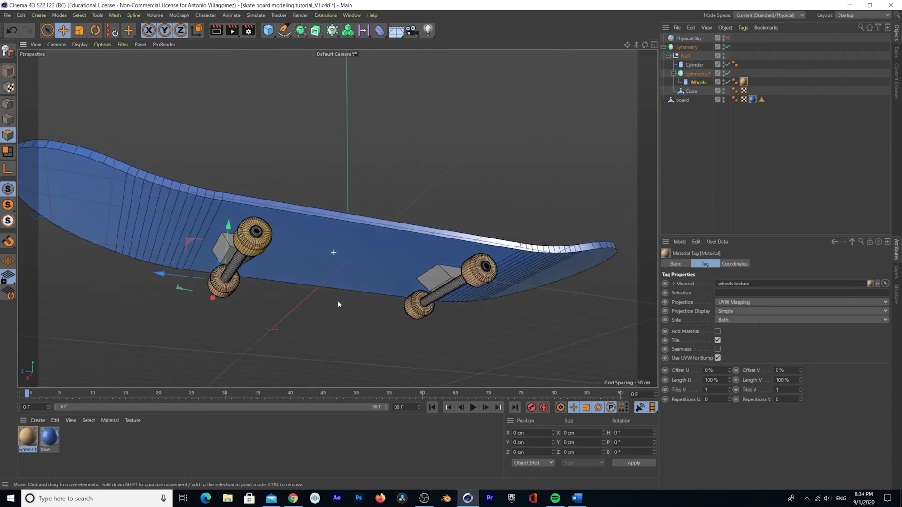
click(218, 32)
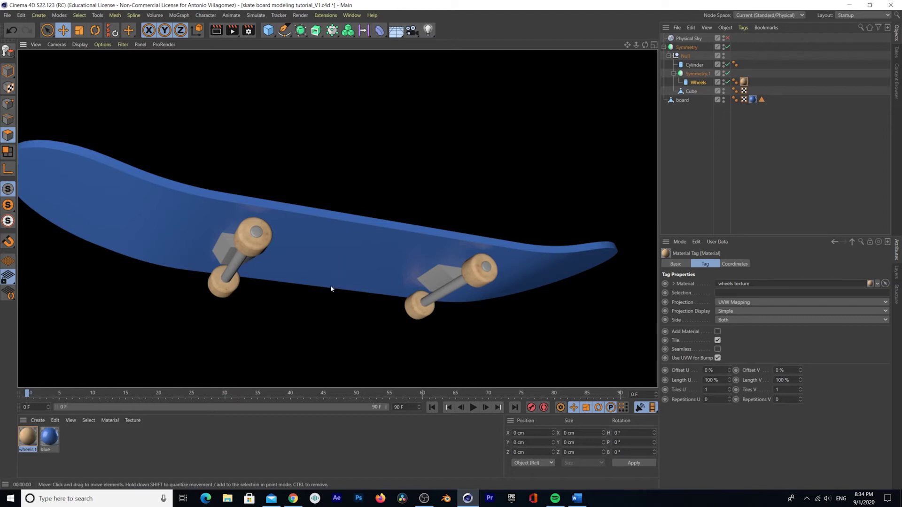
click(279, 306)
alt+drag(275, 307, 265, 279)
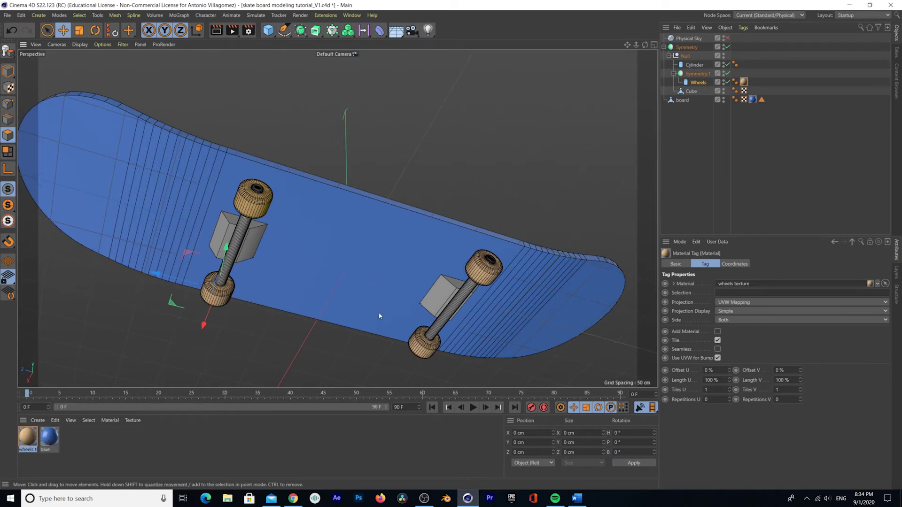
Create a material named base with a red color of hue 355° and saturation 100%.
click(91, 446)
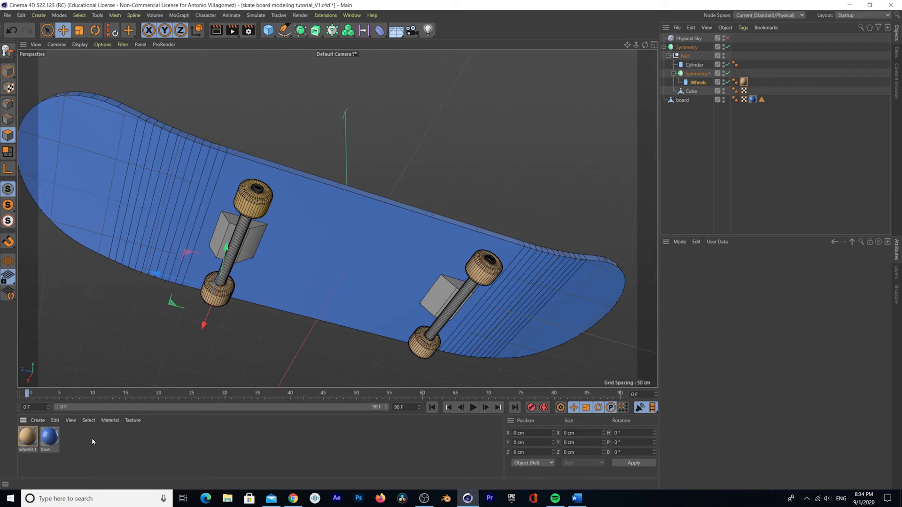
double_click(74, 438)
double_click(28, 437)
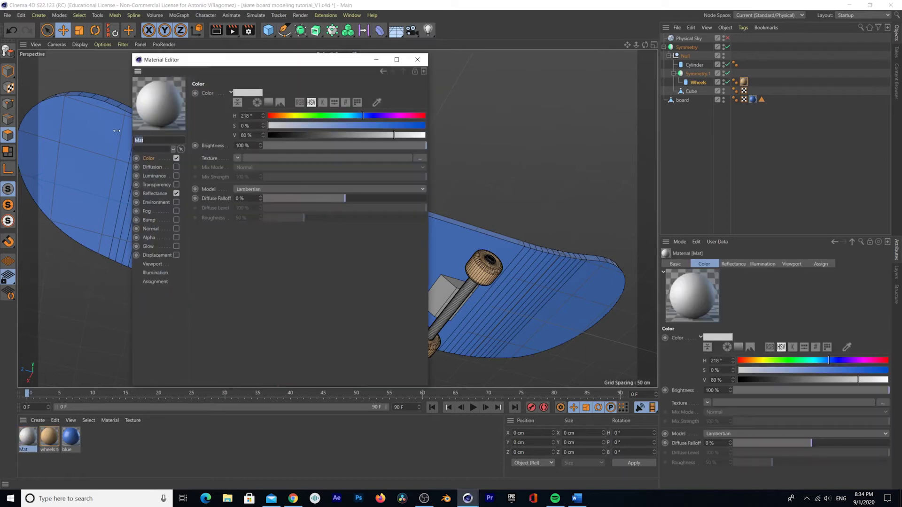
text(base)
drag(360, 116, 421, 117)
click(423, 126)
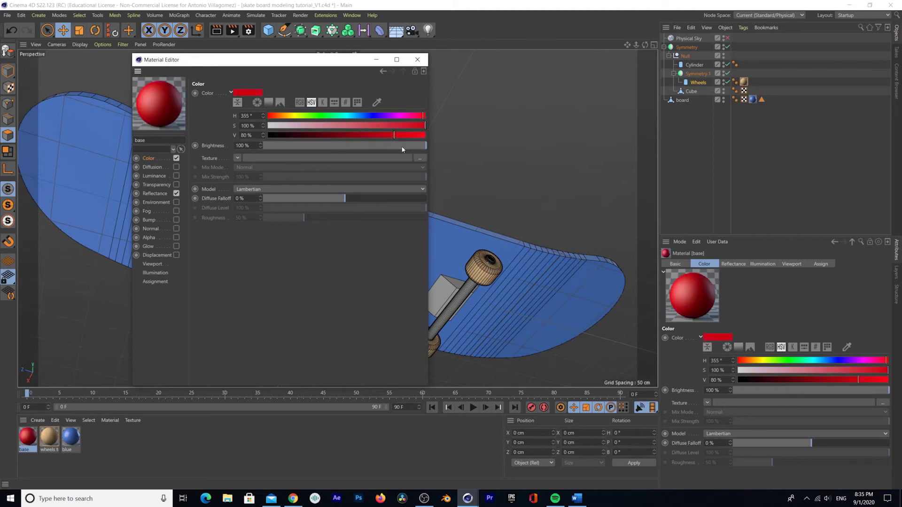
click(417, 59)
Apply the base material to the Cube truck blocks and render the view.
drag(28, 437, 268, 288)
key(ctrl+r)
key(ctrl+r)
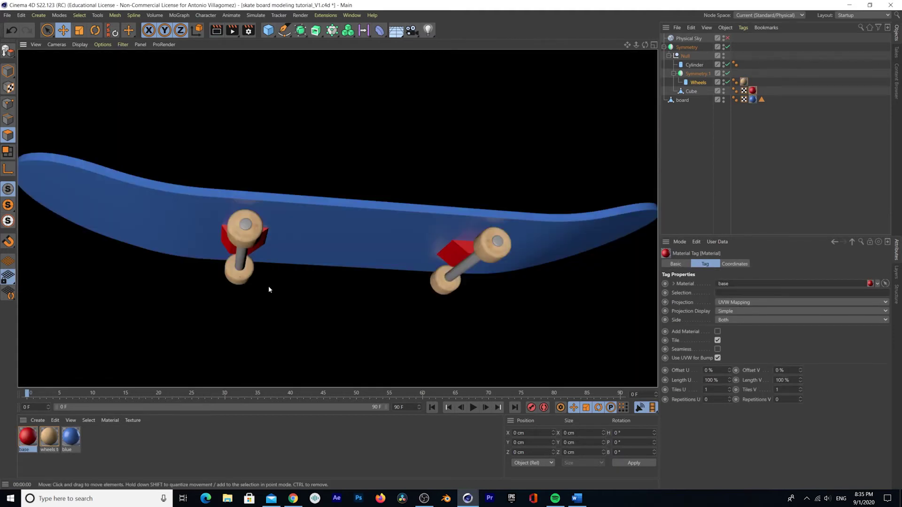
Create another material and load a dark metal image from the Metal_maps folder as its color texture.
double_click(101, 446)
double_click(27, 437)
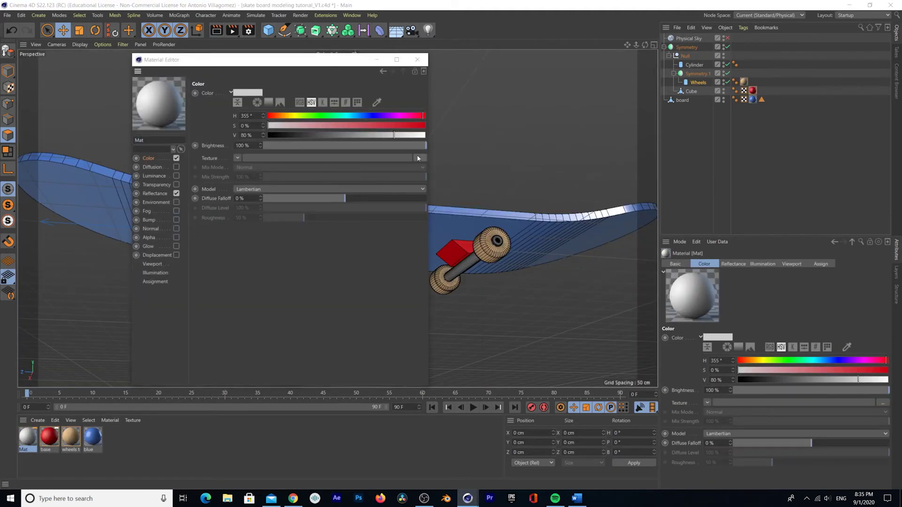
click(424, 168)
double_click(280, 119)
scroll(346, 314, down, 5)
double_click(335, 194)
click(417, 60)
Apply the dark metal material to the axle Cylinder and render the underside of the board up close.
drag(28, 438, 238, 258)
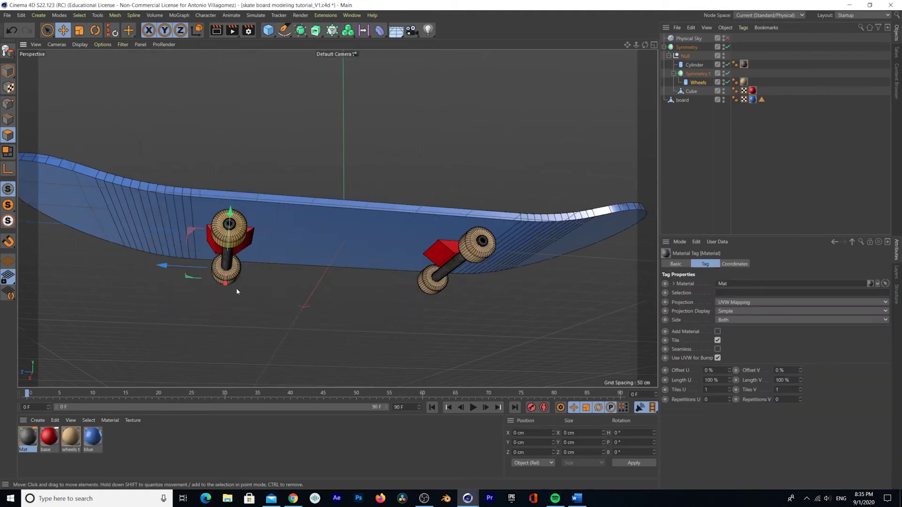
alt+drag(256, 329, 263, 270)
click(217, 31)
scroll(266, 290, up, 5)
click(217, 30)
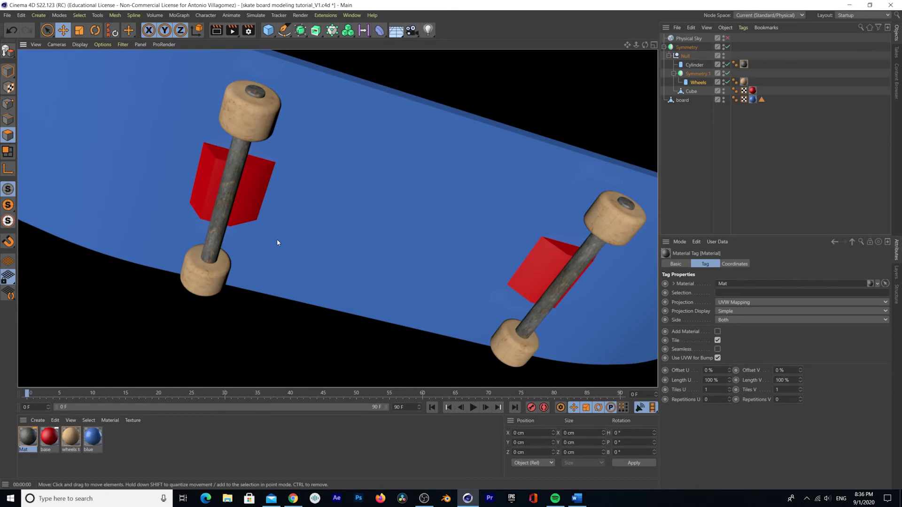
Load metal_dirty_02_specular as the color texture of the base material and close the material editor.
double_click(50, 437)
click(424, 157)
double_click(477, 158)
click(418, 60)
Render the skateboard up close and from a lower, more distant angle to check the metal trucks.
click(216, 30)
alt+drag(369, 162, 336, 278)
scroll(337, 278, down, 5)
click(214, 32)
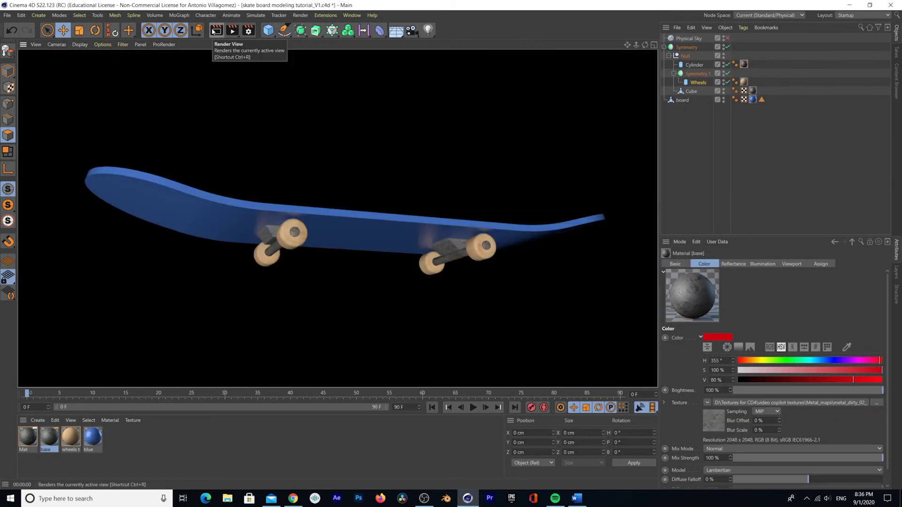
Select the Physical Sky object and enable it in the skateboard scene.
scroll(363, 295, down, 2)
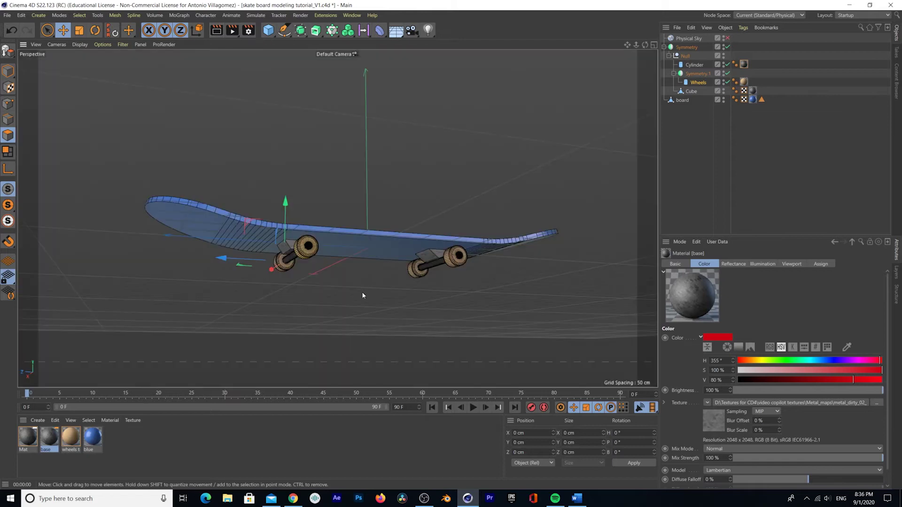
mouse_move(364, 294)
alt+mouse_down()
mouse_move(351, 304)
mouse_move(351, 326)
mouse_move(362, 309)
alt+mouse_up()
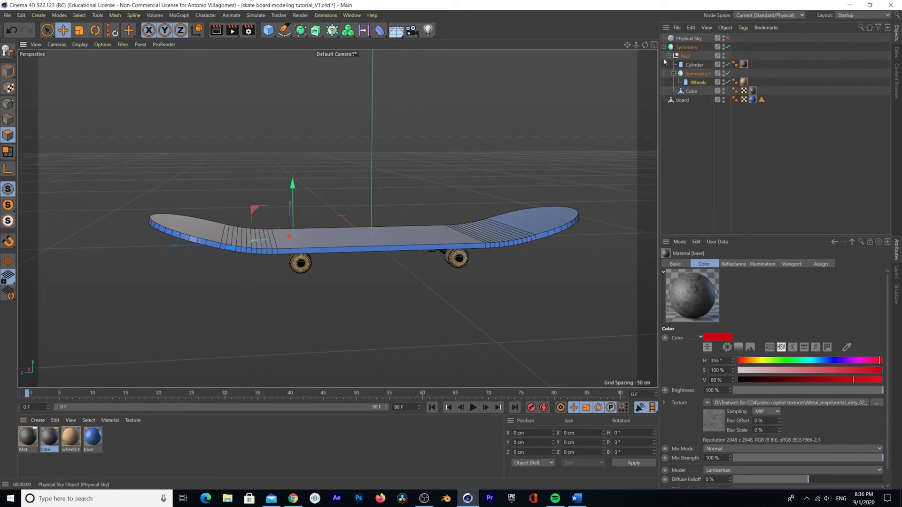
click(396, 33)
click(690, 38)
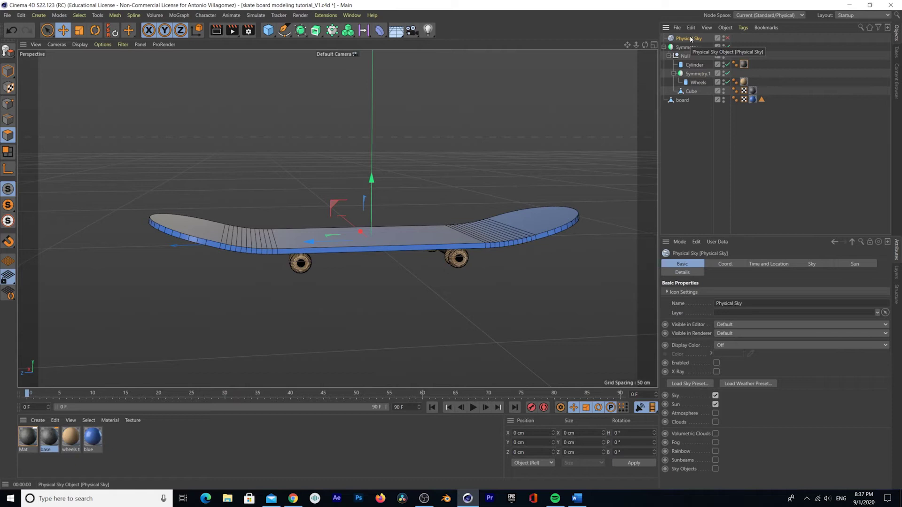
click(727, 38)
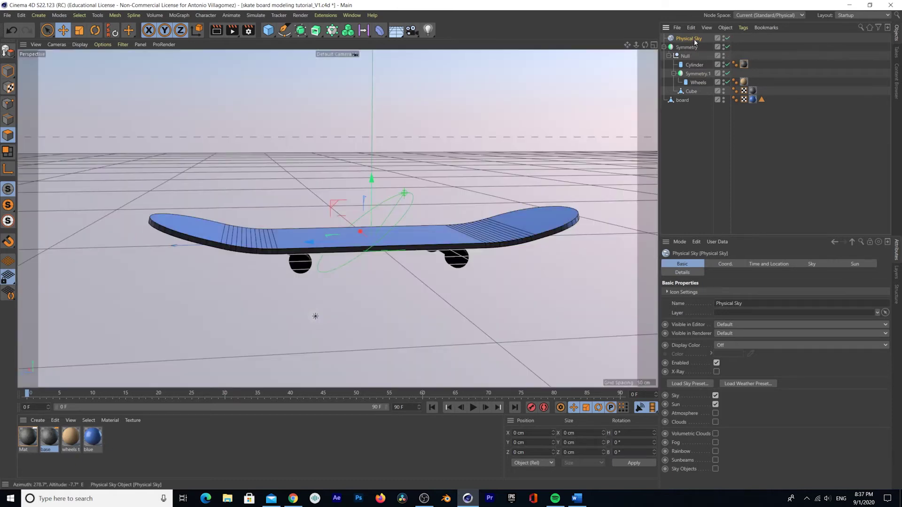
Set the Physical Sky's city to New Delhi, India, Asia.
click(763, 264)
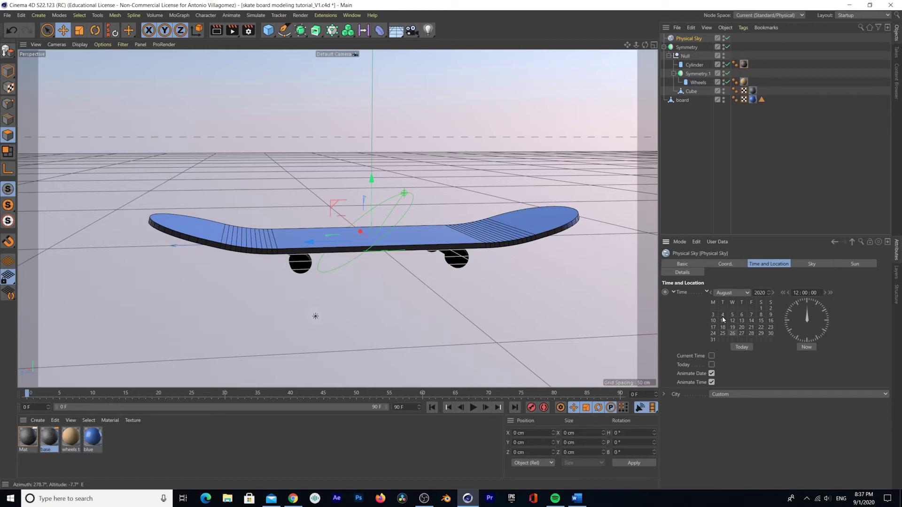
click(756, 396)
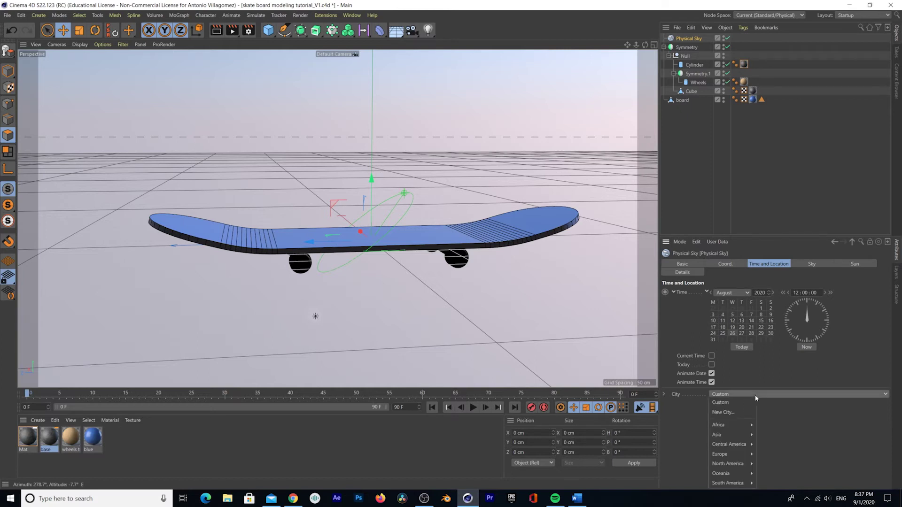
mouse_move(737, 436)
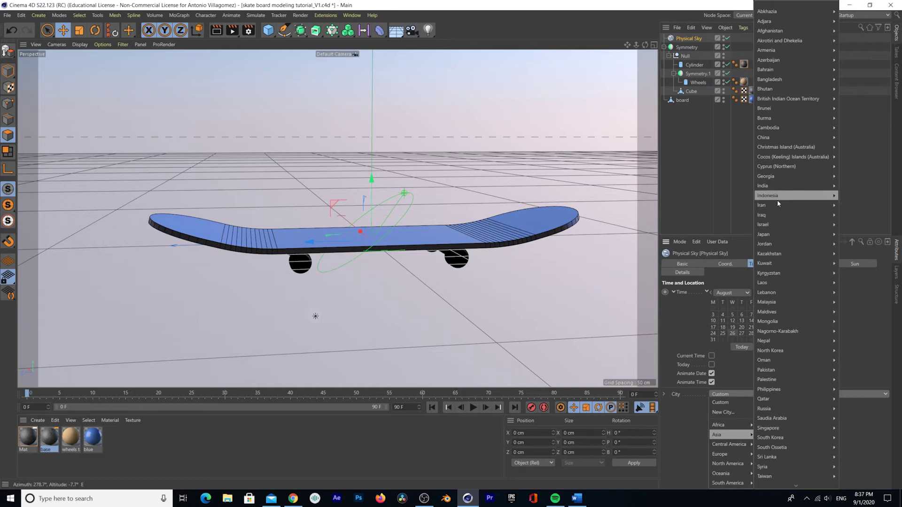
click(851, 196)
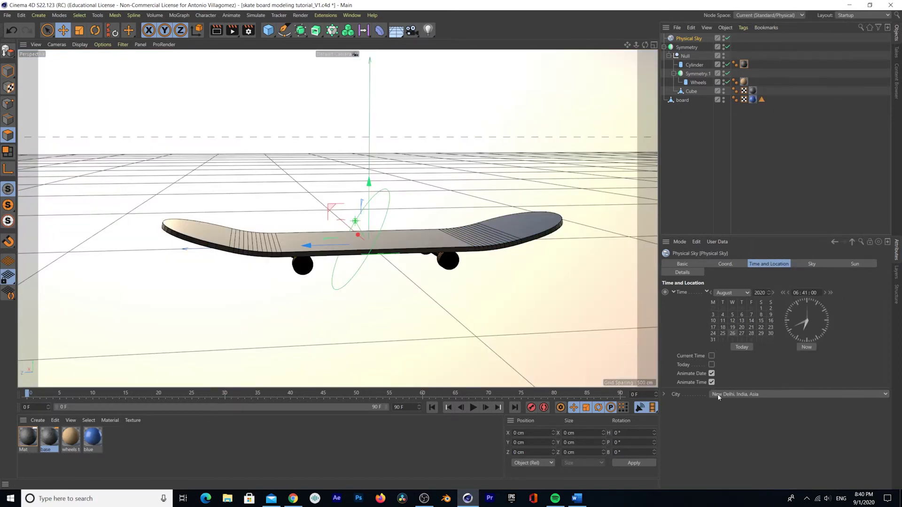
Set the Physical Sky's city to Napoli, Italy, Europe.
click(718, 397)
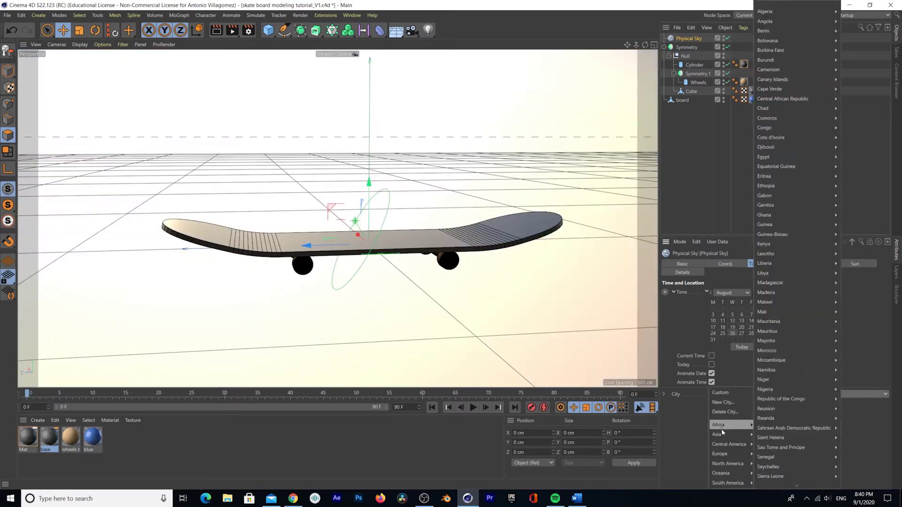
mouse_move(726, 445)
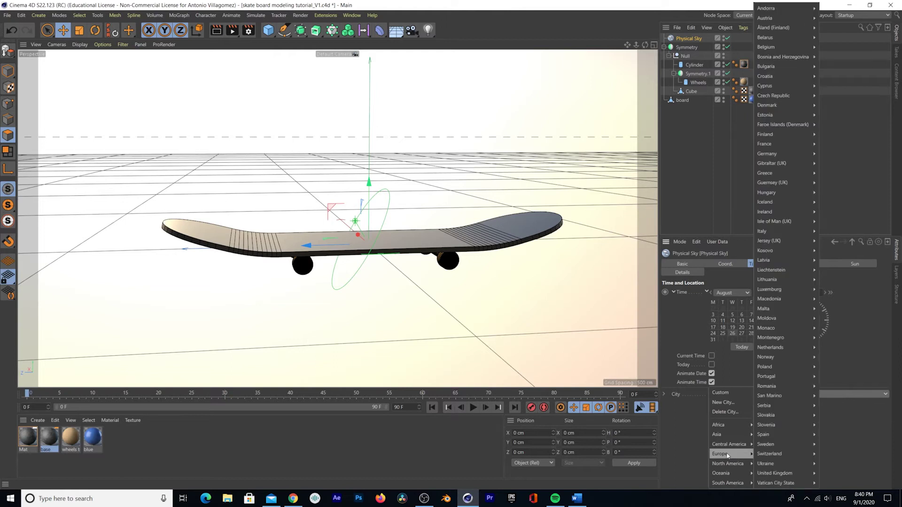
mouse_move(773, 446)
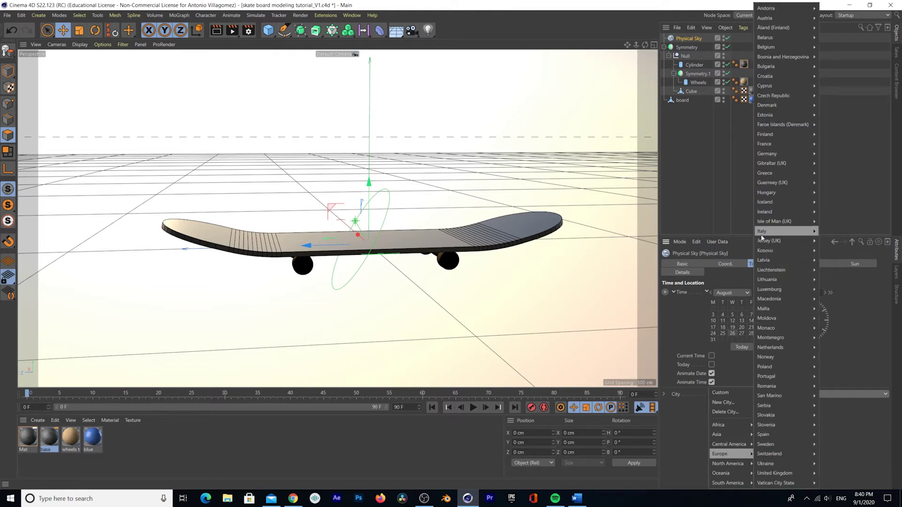
mouse_move(761, 235)
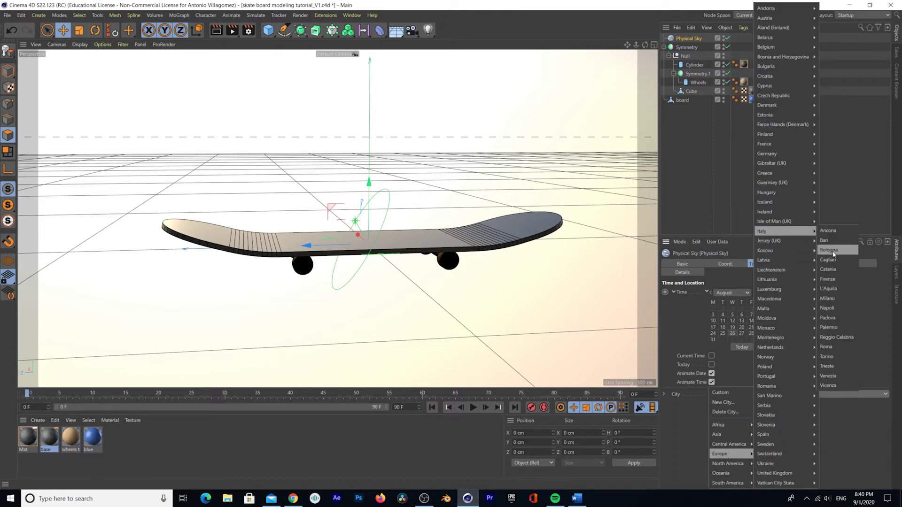
click(837, 308)
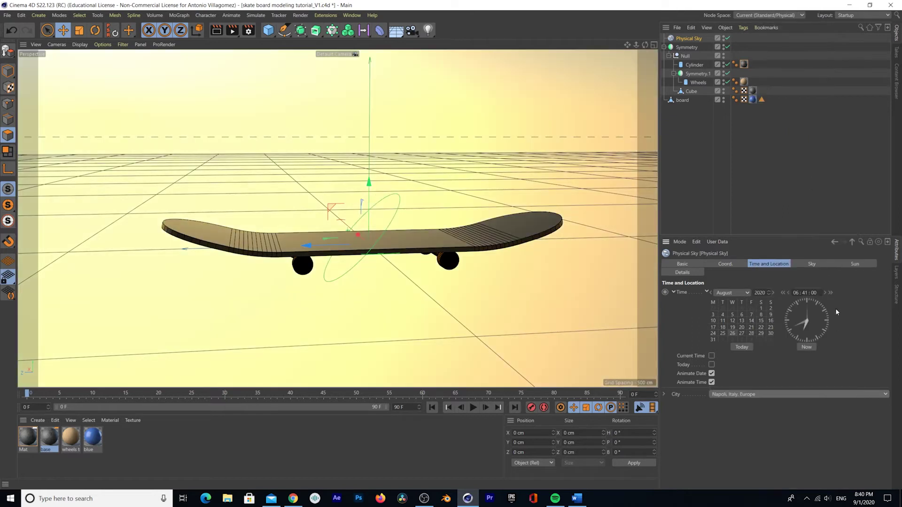
Adjust the Physical Sky's time of day to 18:19 for evening light.
drag(805, 330, 797, 325)
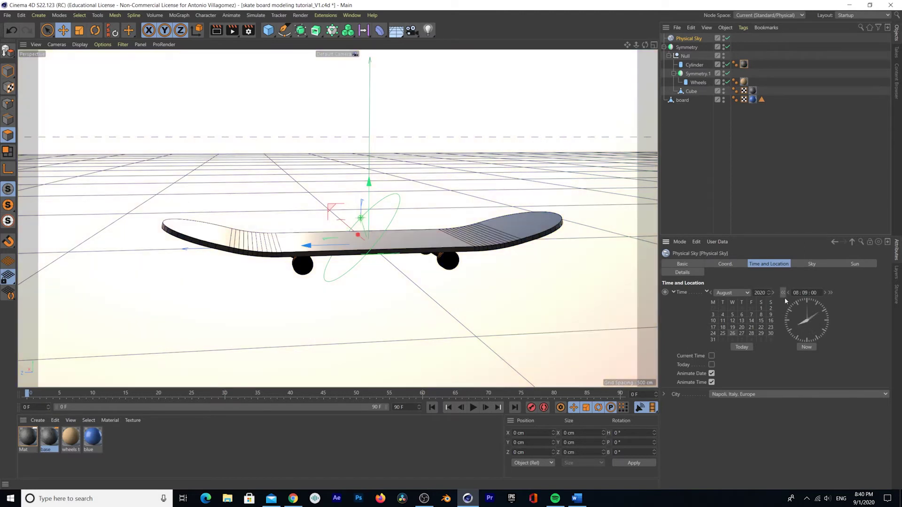
click(783, 294)
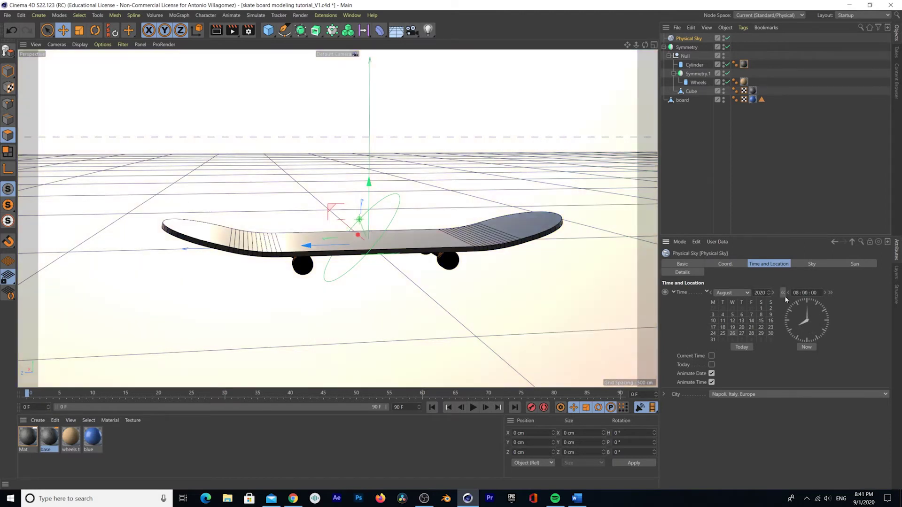
drag(801, 322, 785, 301)
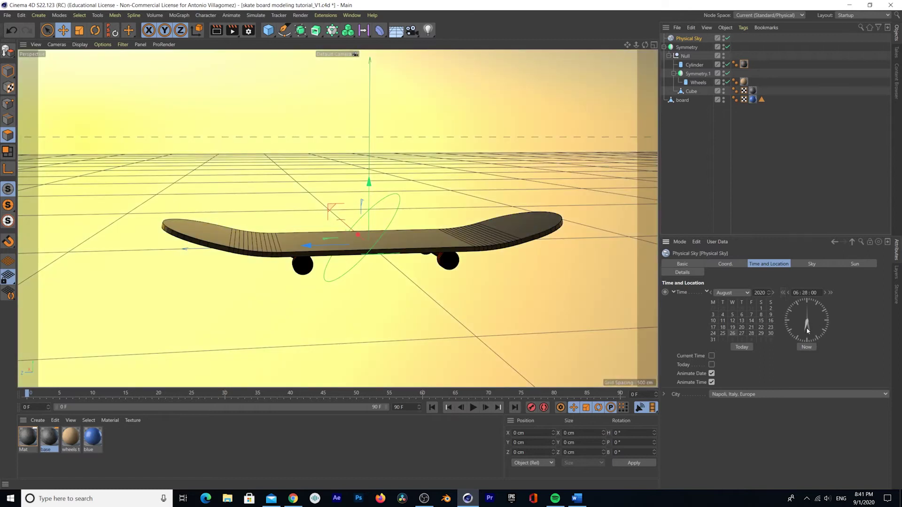
mouse_move(810, 333)
mouse_down()
mouse_move(800, 333)
mouse_move(804, 312)
mouse_move(818, 325)
mouse_up()
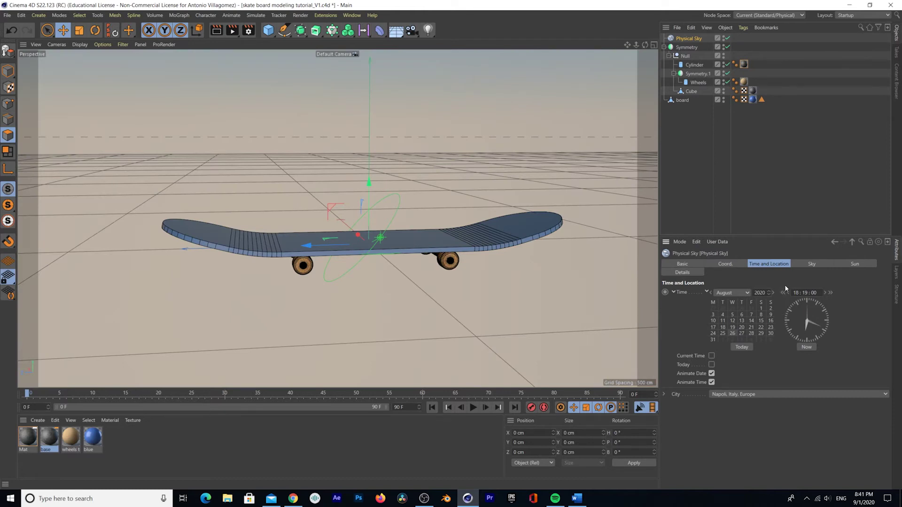
Render the skateboard under the evening sky and review the Physical Sky's Sky and Sun settings.
click(216, 31)
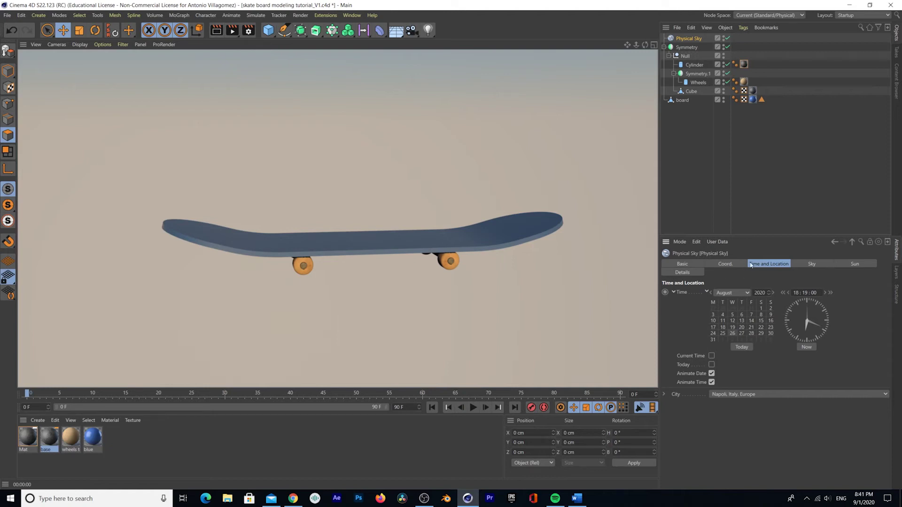
click(813, 264)
click(853, 264)
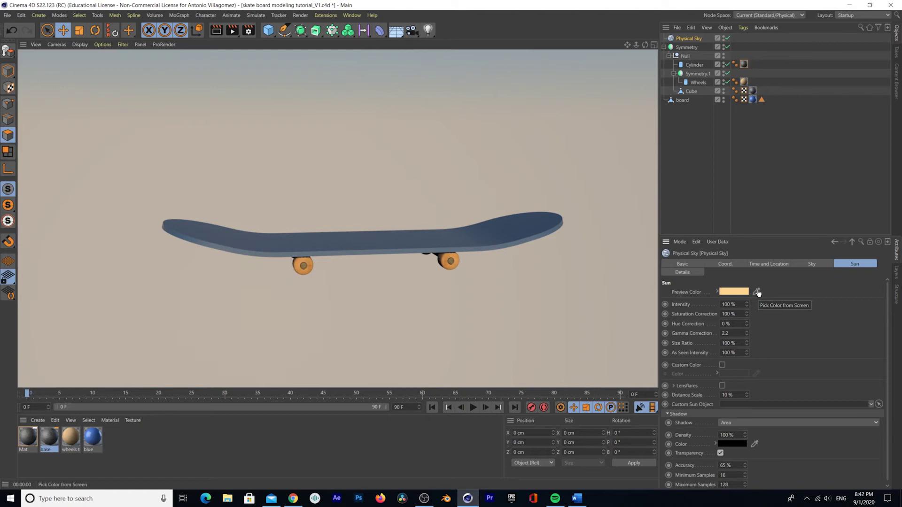
Add a Plane and scale it up uniformly to about 4460 cm as a floor under the skateboard.
scroll(484, 310, down, 2)
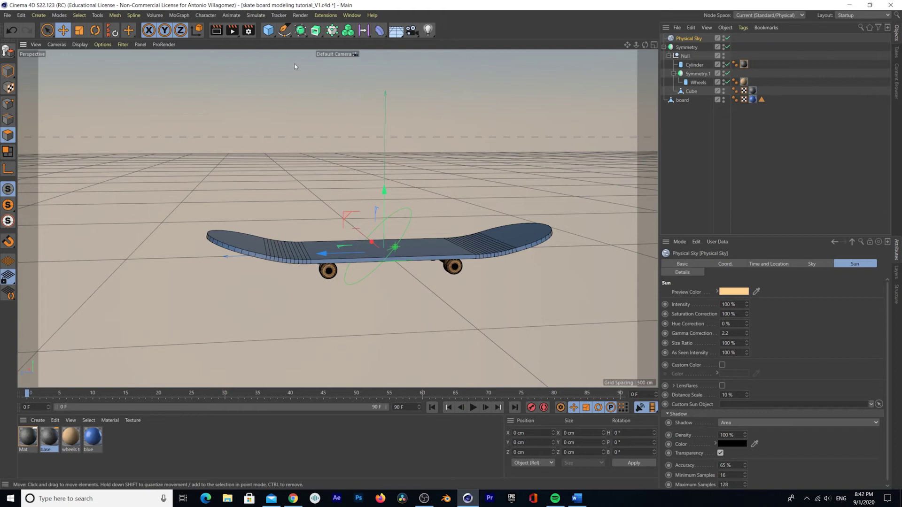
click(269, 31)
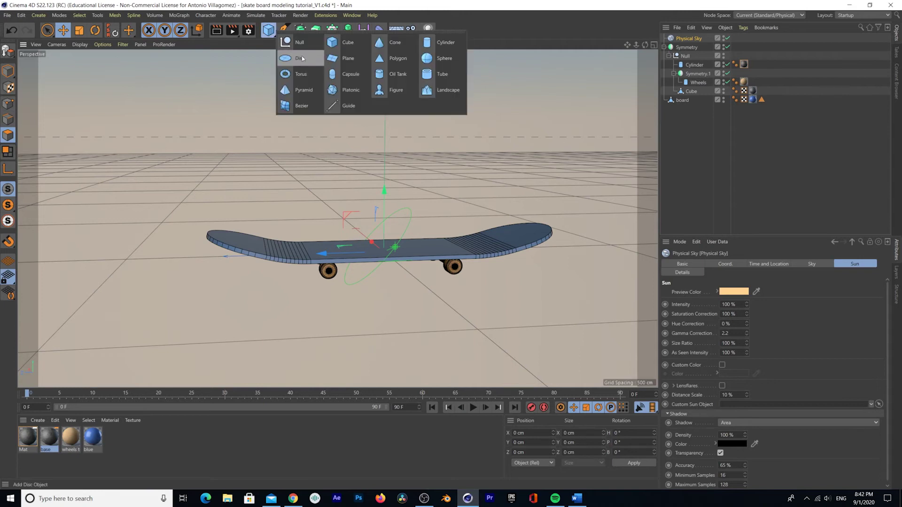
click(334, 59)
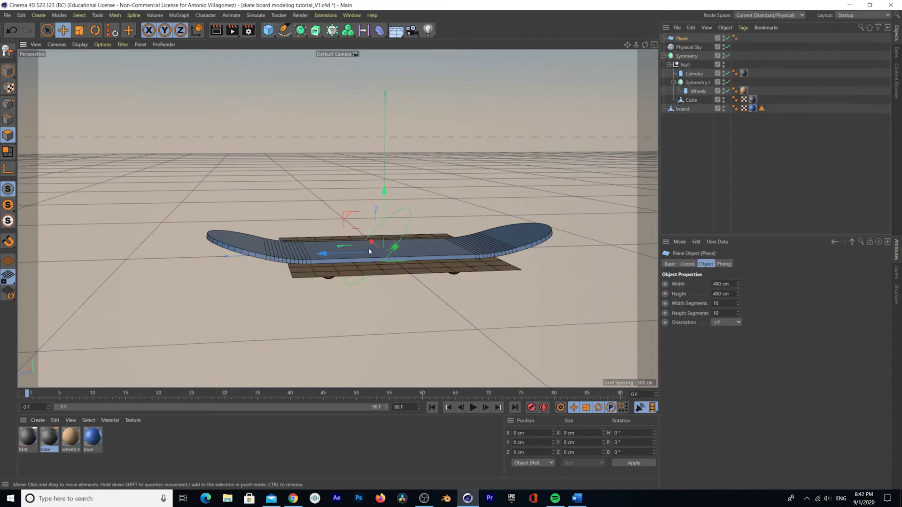
key(t)
drag(54, 271, 235, 271)
scroll(183, 306, down, 5)
drag(324, 337, 487, 336)
drag(252, 335, 57, 264)
drag(297, 366, 376, 368)
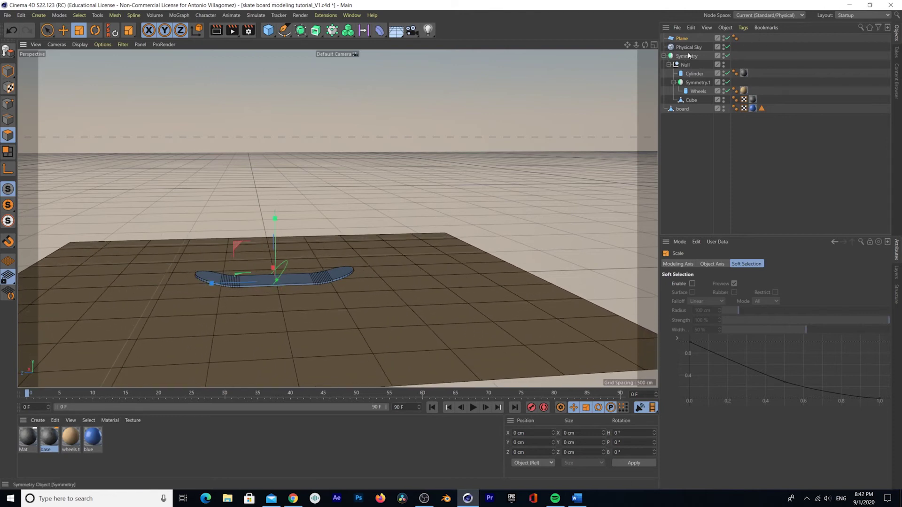
Group the trucks' Symmetry and the board under a Null and raise it until the wheels rest on the plane.
click(669, 56)
click(663, 56)
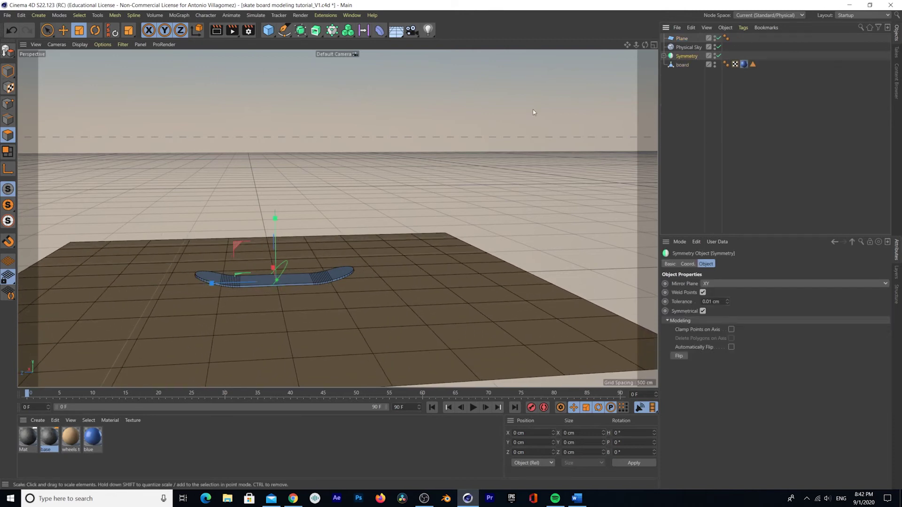
key(r)
middle_click(274, 245)
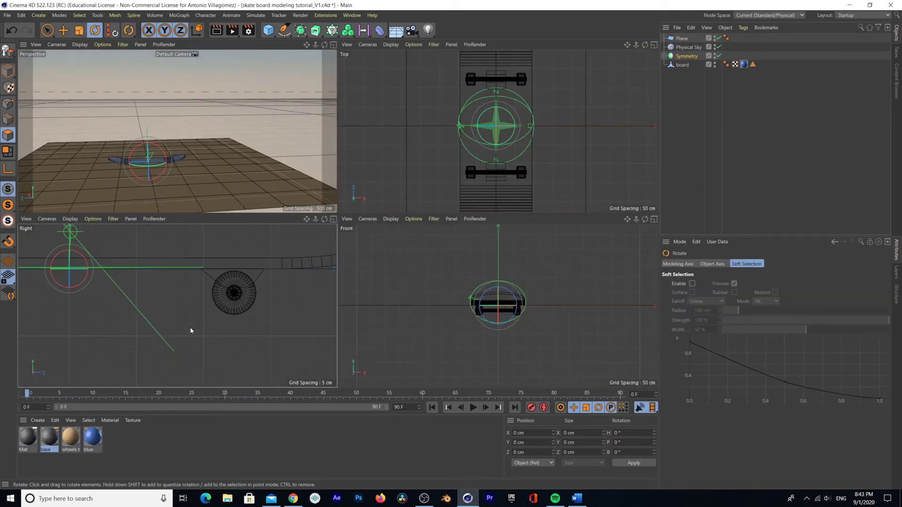
scroll(191, 330, down, 3)
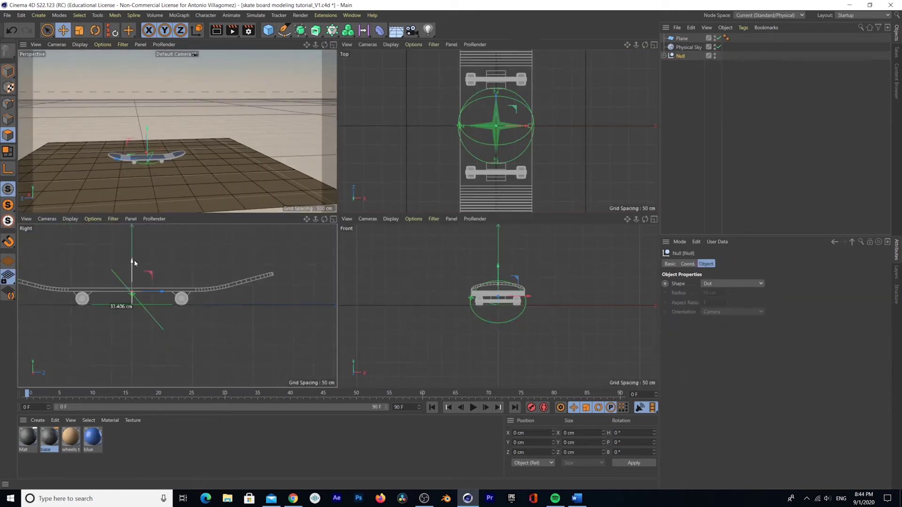
drag(134, 260, 135, 261)
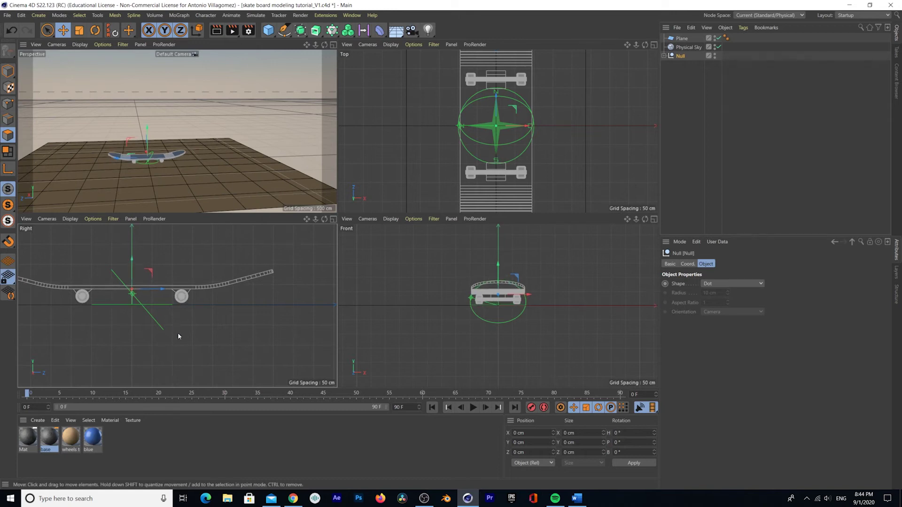
scroll(186, 179, up, 2)
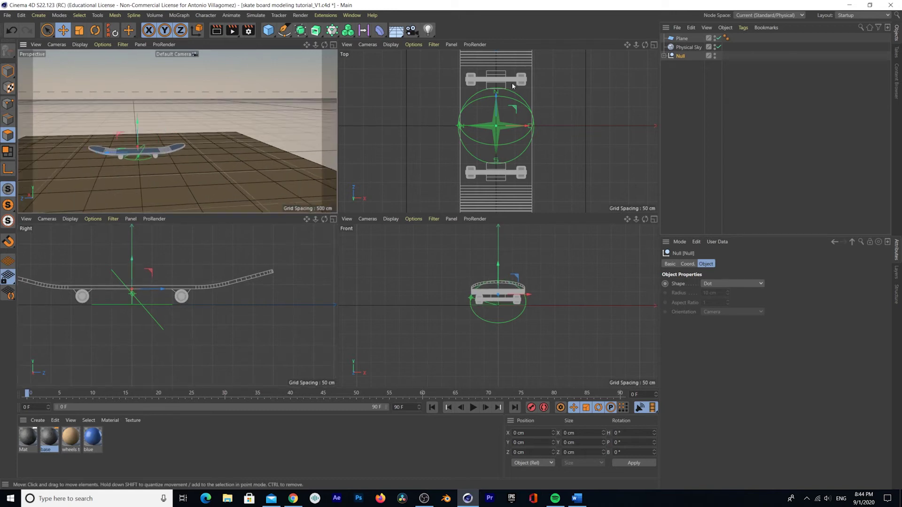
Set the floor Plane's width segments to 95 and its height segments to 1.
middle_click(214, 179)
scroll(342, 272, down, 3)
alt+drag(317, 321, 332, 291)
click(396, 219)
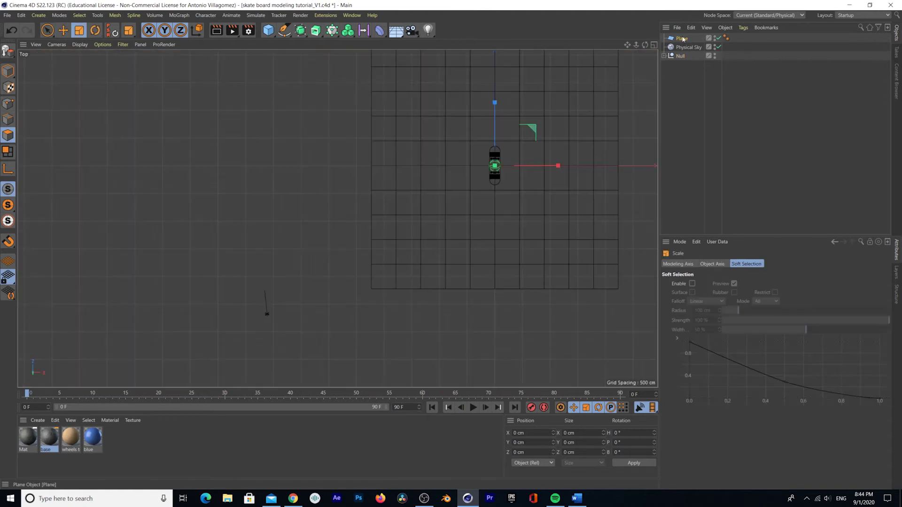
click(682, 39)
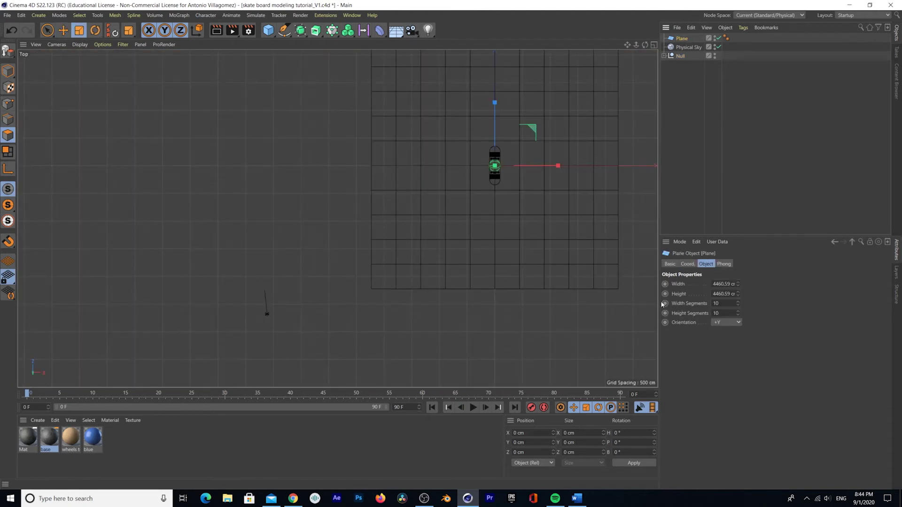
click(737, 304)
click(737, 304)
click(737, 304)
click(737, 303)
click(737, 303)
click(737, 304)
drag(738, 304, 738, 317)
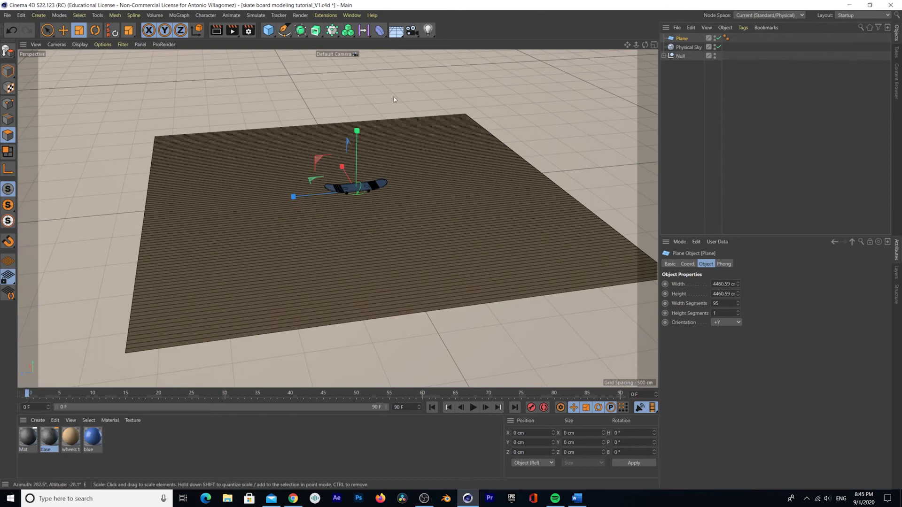
Add a Bend deformer to the scene for the floor plane and show all four views.
click(379, 32)
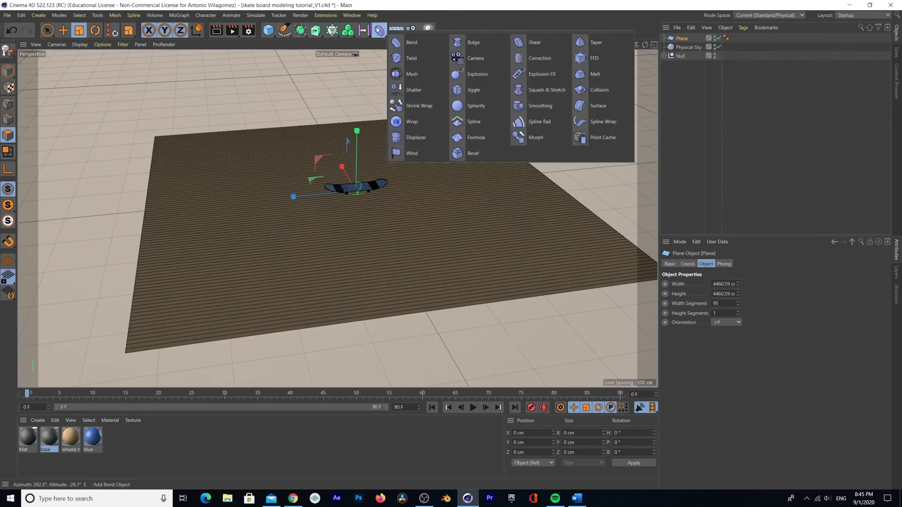
click(379, 32)
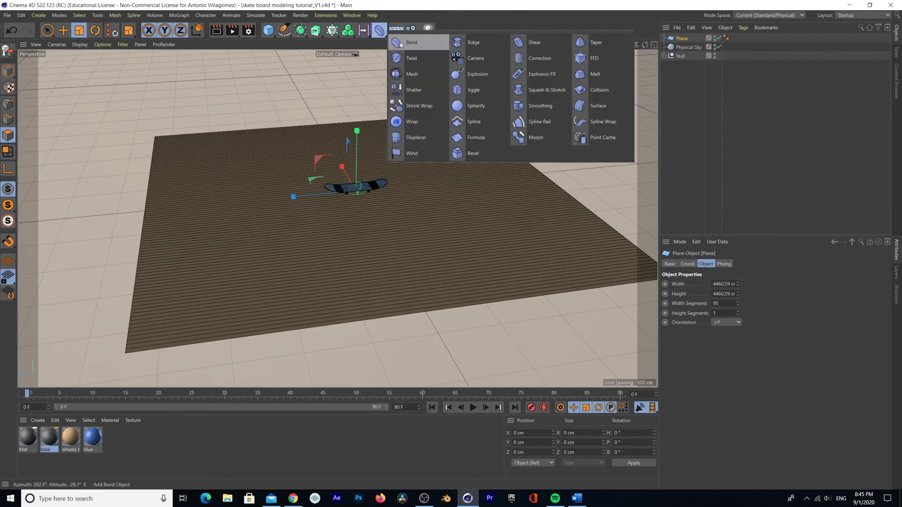
click(400, 44)
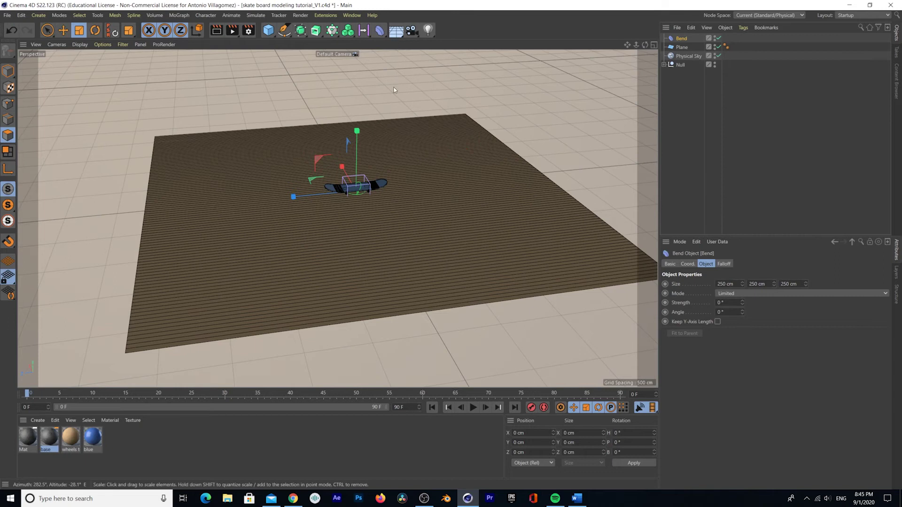
middle_click(374, 259)
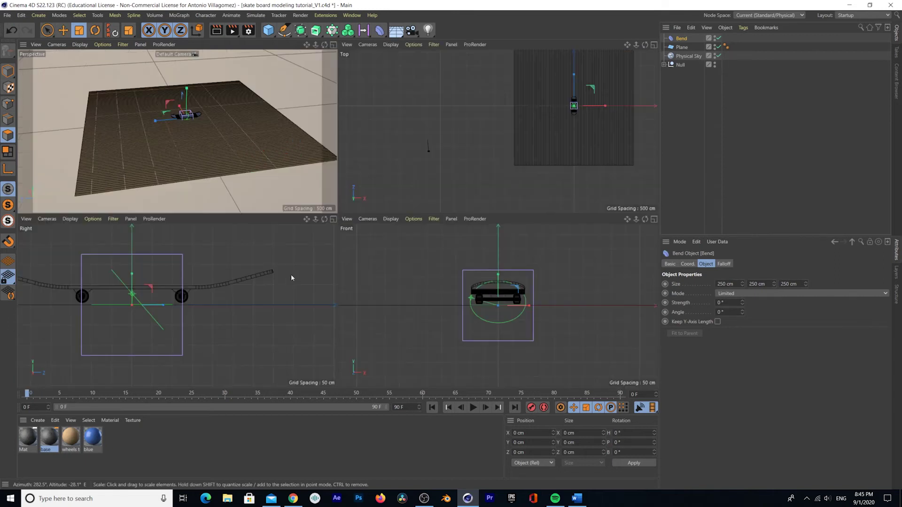
Scale the Bend deformer up uniformly to about 607 cm in the Right view and switch to Model mode.
middle_click(216, 339)
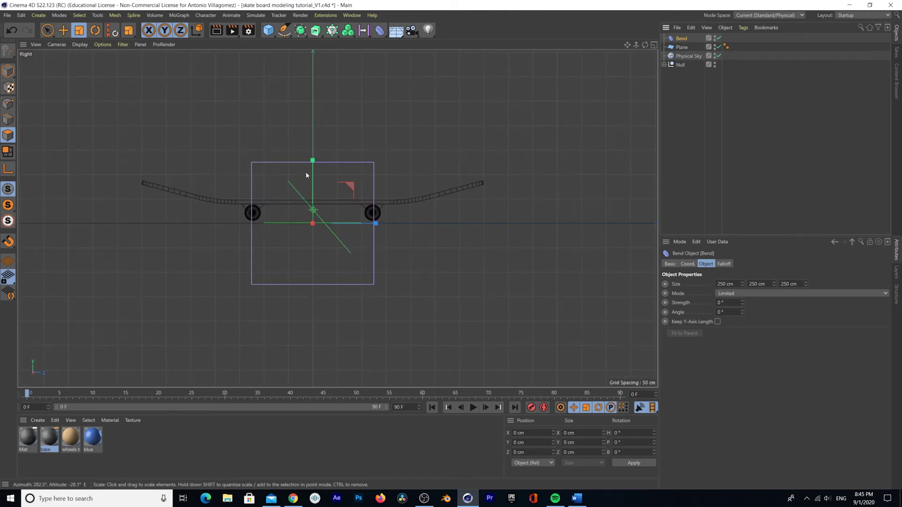
drag(306, 176, 319, 116)
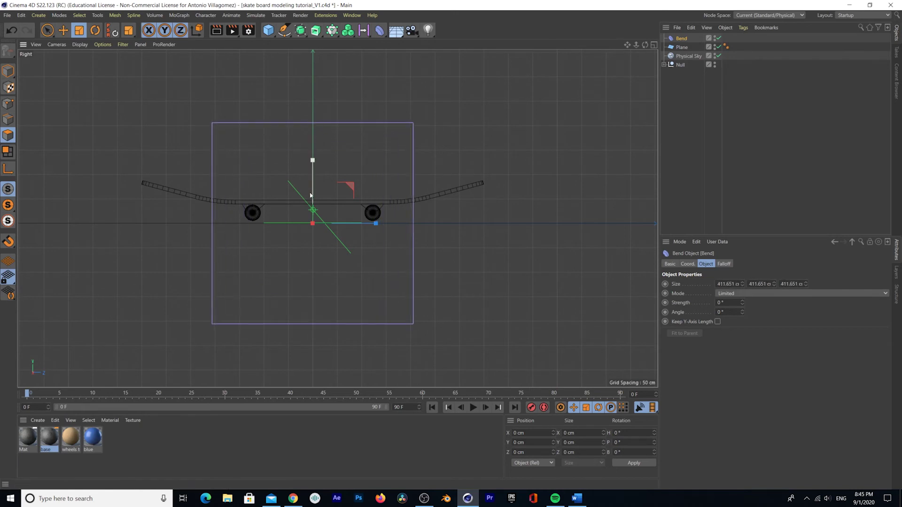
click(8, 72)
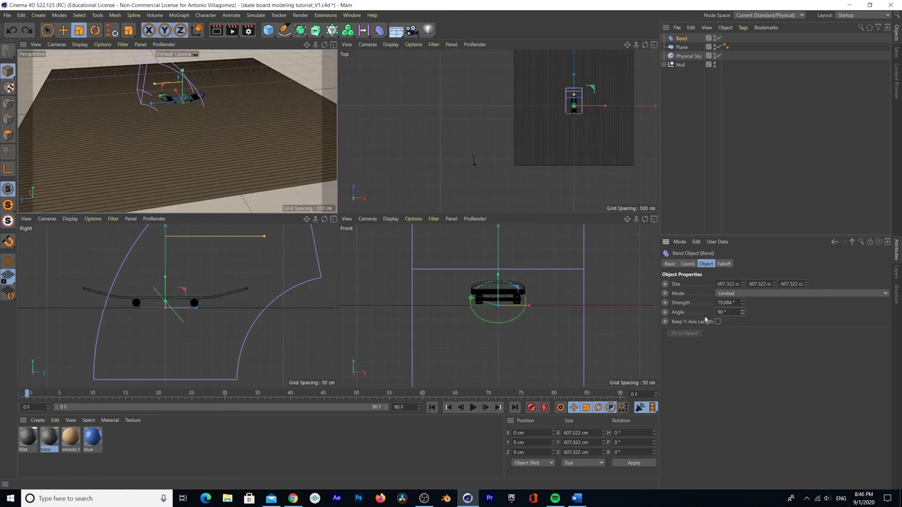
Set the Bend deformer's strength to 90° and show its coordinates.
click(743, 301)
click(743, 302)
click(742, 302)
click(742, 302)
click(742, 302)
click(742, 302)
click(742, 302)
click(743, 302)
click(743, 302)
click(742, 301)
click(742, 301)
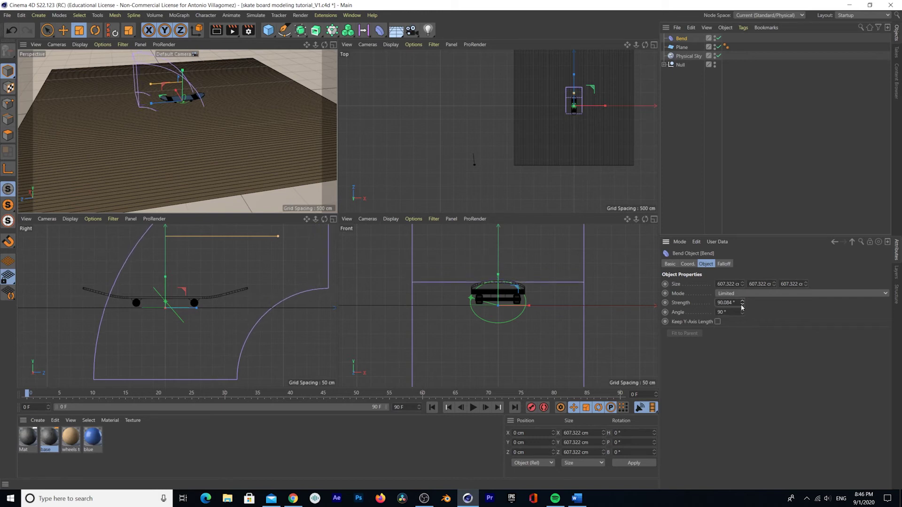
drag(736, 303, 668, 303)
text(90)
key(Return)
click(689, 264)
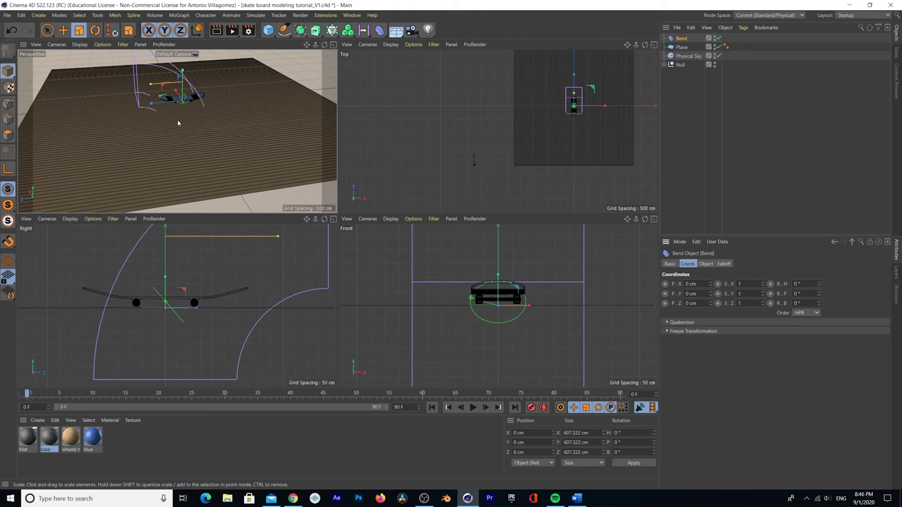
key(r)
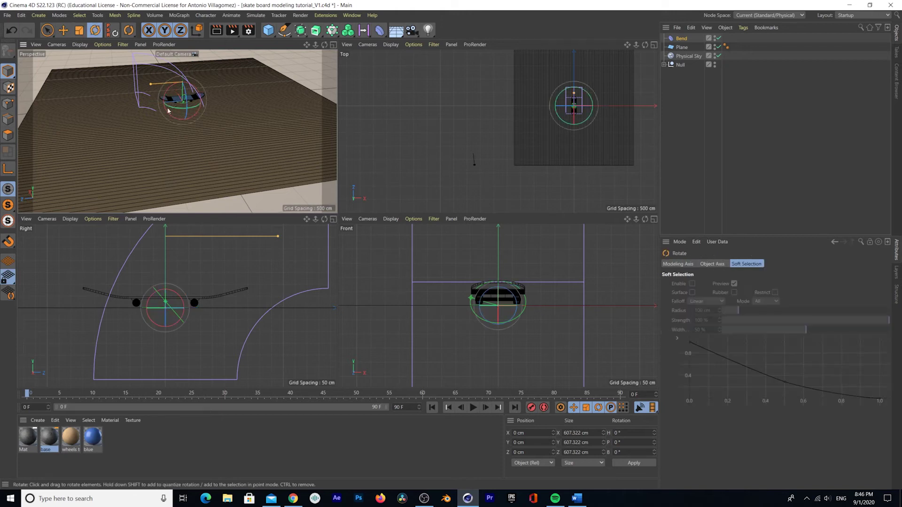
click(681, 39)
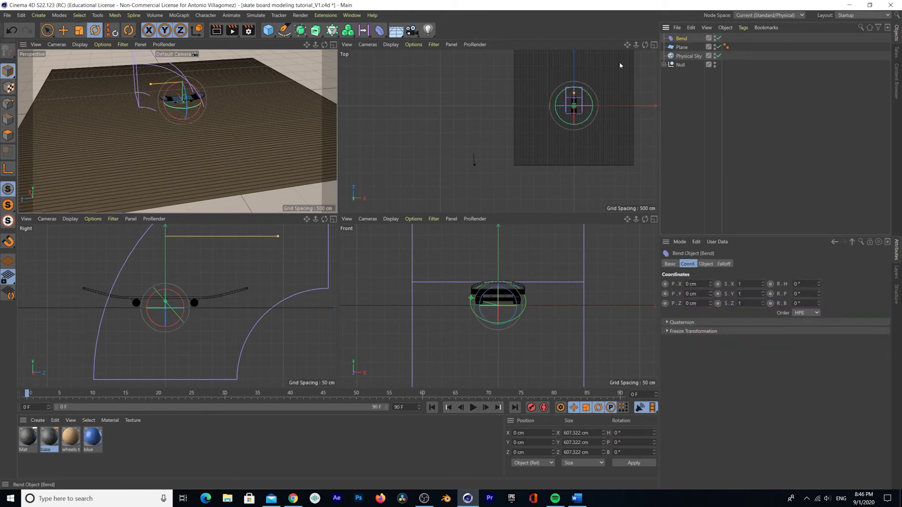
drag(185, 111, 217, 114)
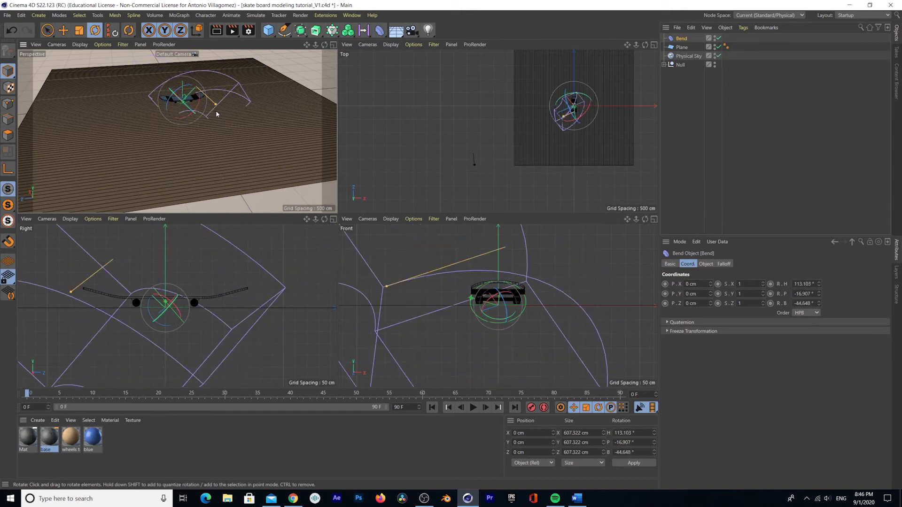
key(ctrl+z)
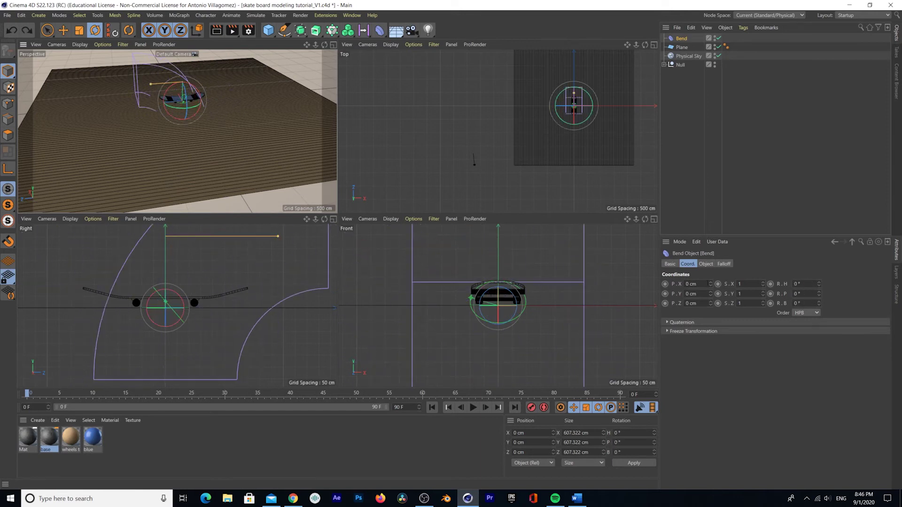
Rotate the Bend deformer to a heading of 90° and a pitch of 93°.
drag(819, 292, 703, 275)
text(90)
key(Return)
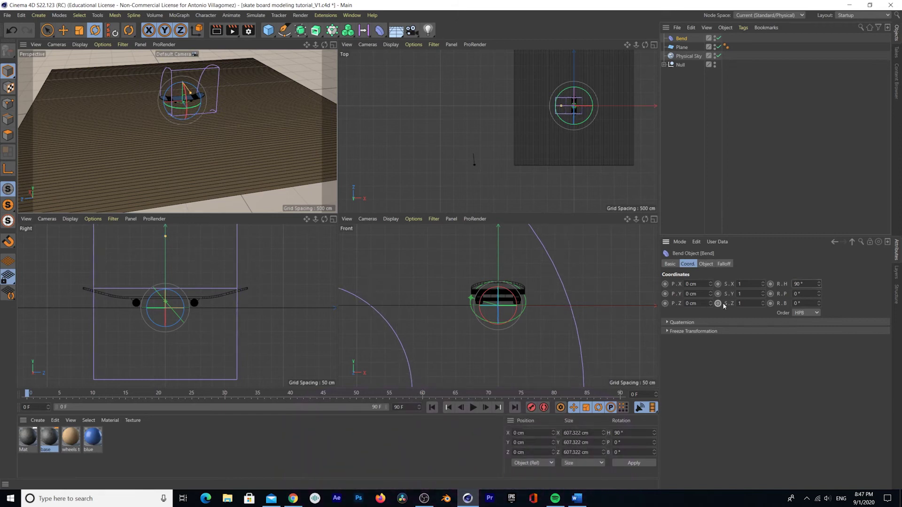
drag(820, 294, 819, 258)
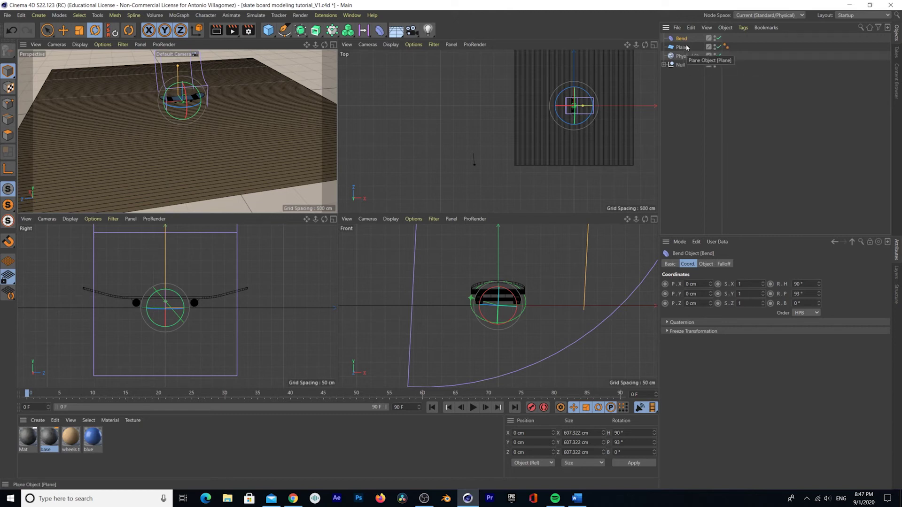
Make the Bend deformer a child of the floor Plane so it curves the plane, and select the Plane.
drag(683, 41, 685, 48)
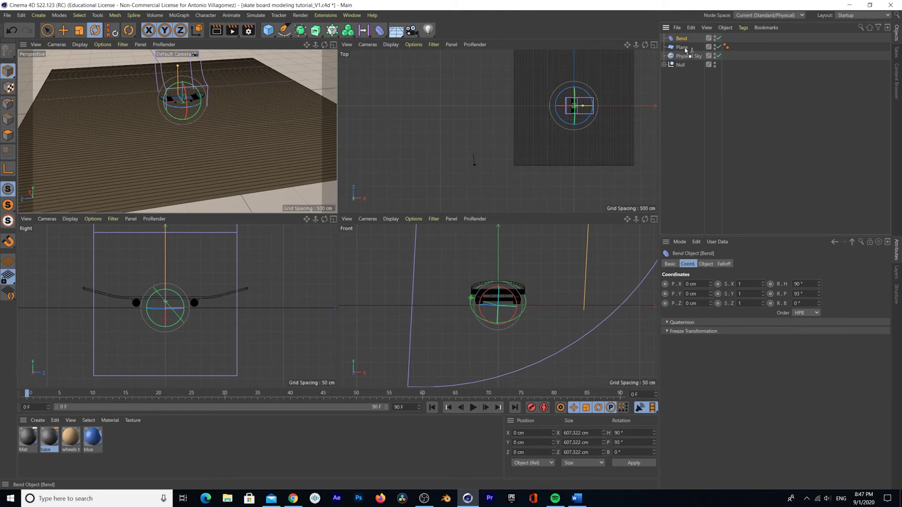
drag(686, 48, 686, 49)
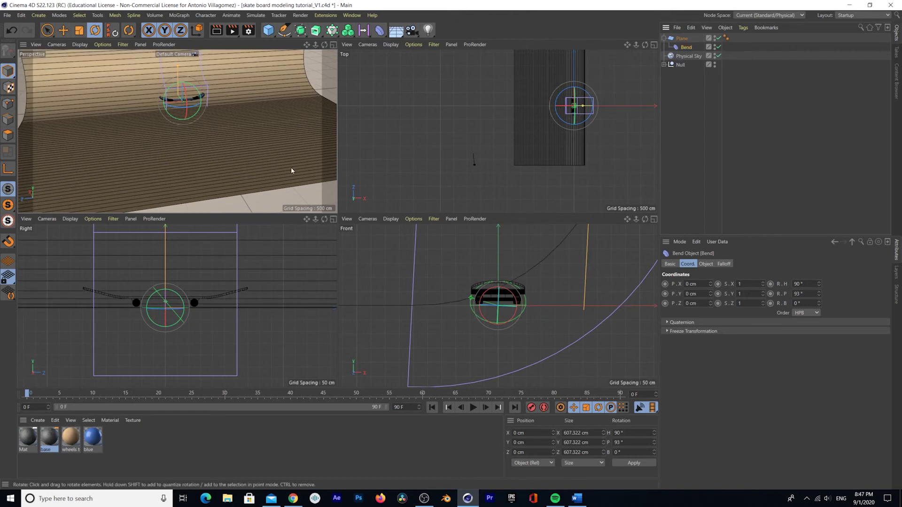
click(258, 186)
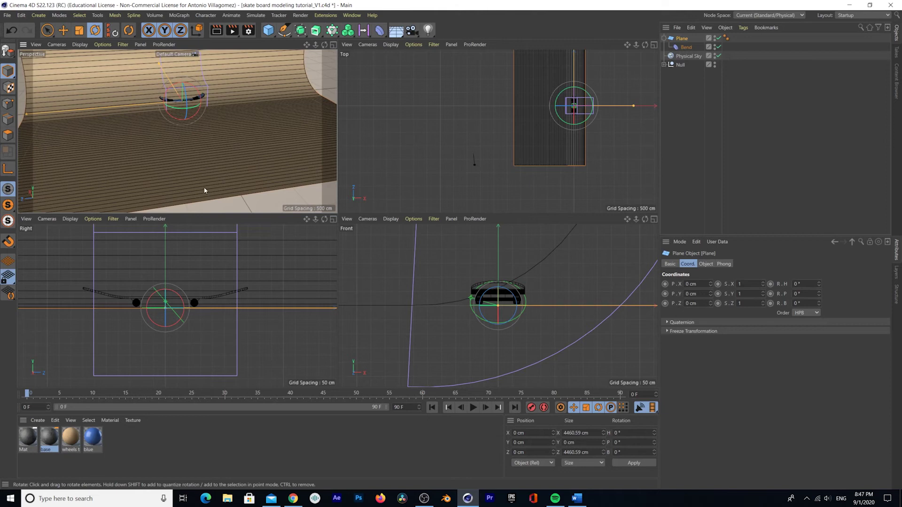
scroll(204, 190, down, 5)
scroll(210, 178, down, 2)
scroll(210, 178, up, 4)
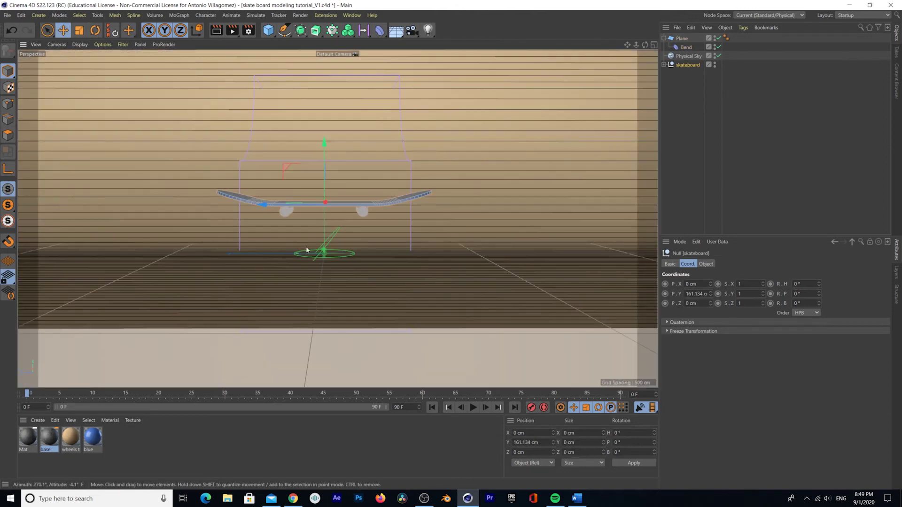
Turn the display of deformers off in the perspective view and switch it back on.
alt+drag(333, 267, 318, 282)
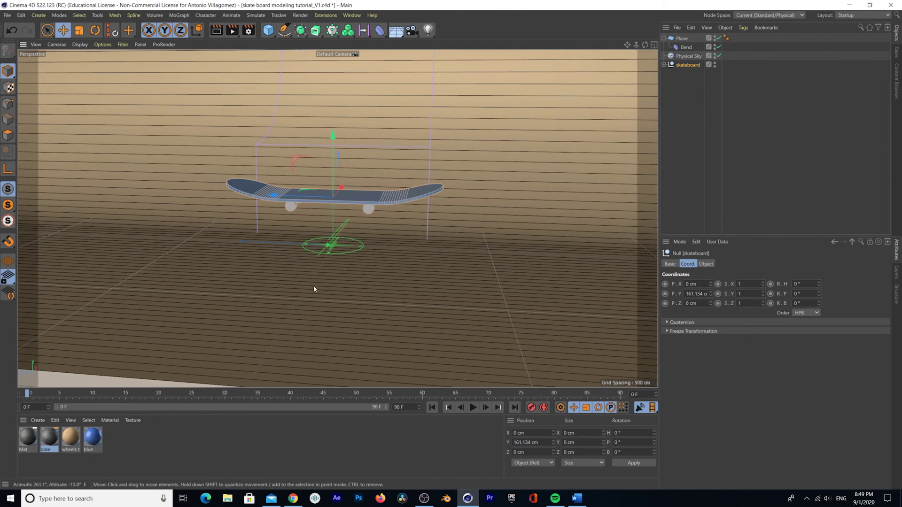
click(123, 44)
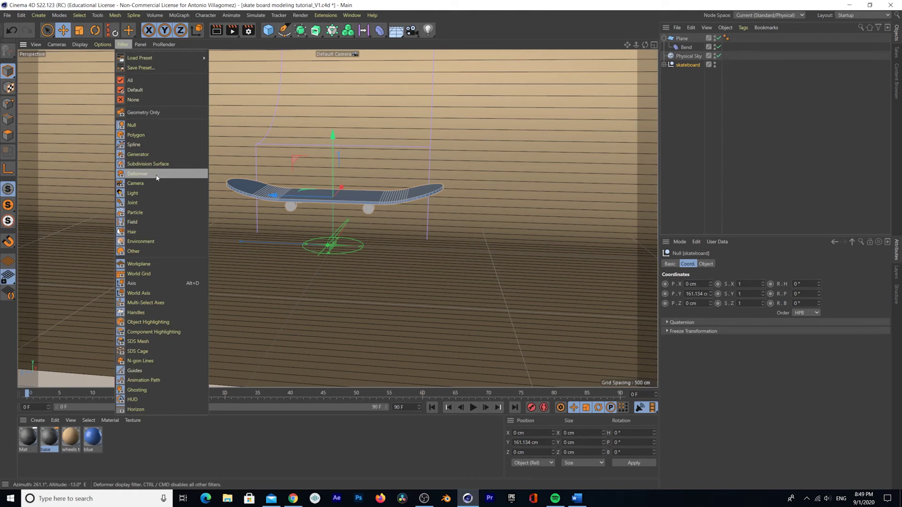
click(142, 176)
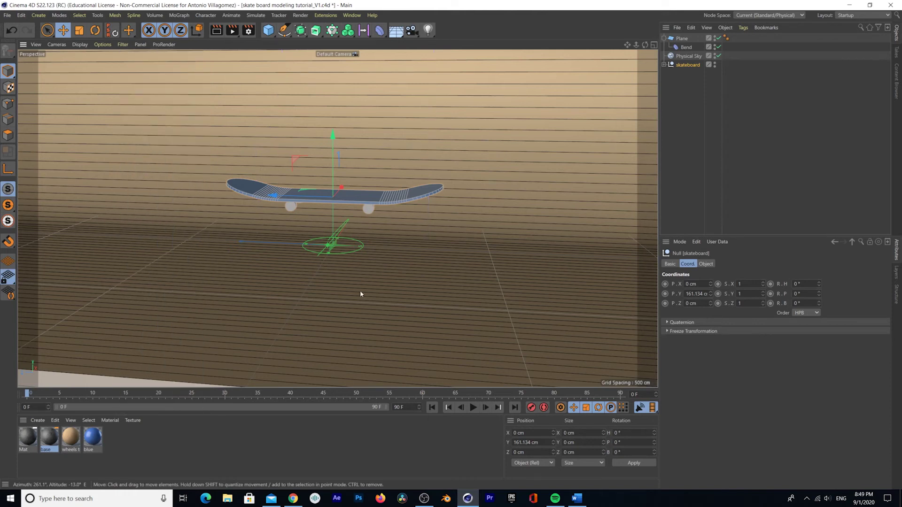
alt+drag(317, 310, 342, 312)
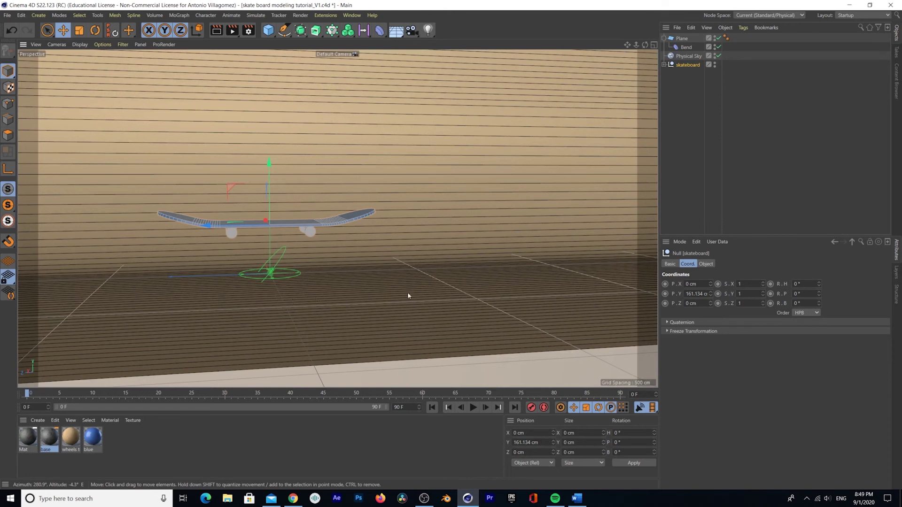
click(123, 45)
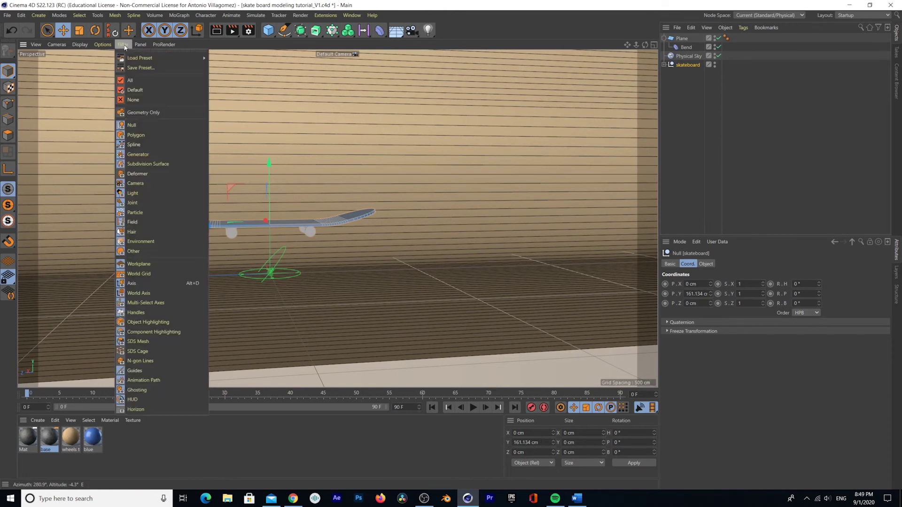
click(132, 174)
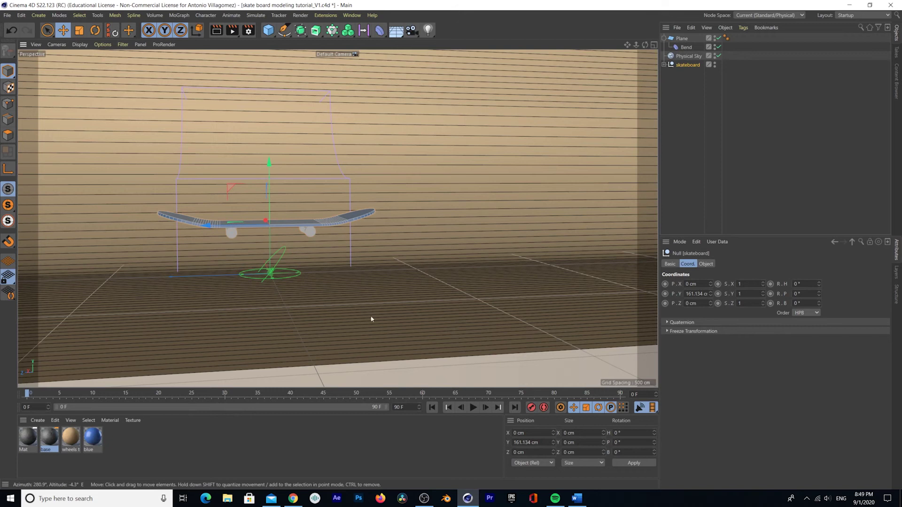
Select the bent Plane behind the skateboard and create a new material, opening it for editing.
alt+drag(317, 314, 310, 298)
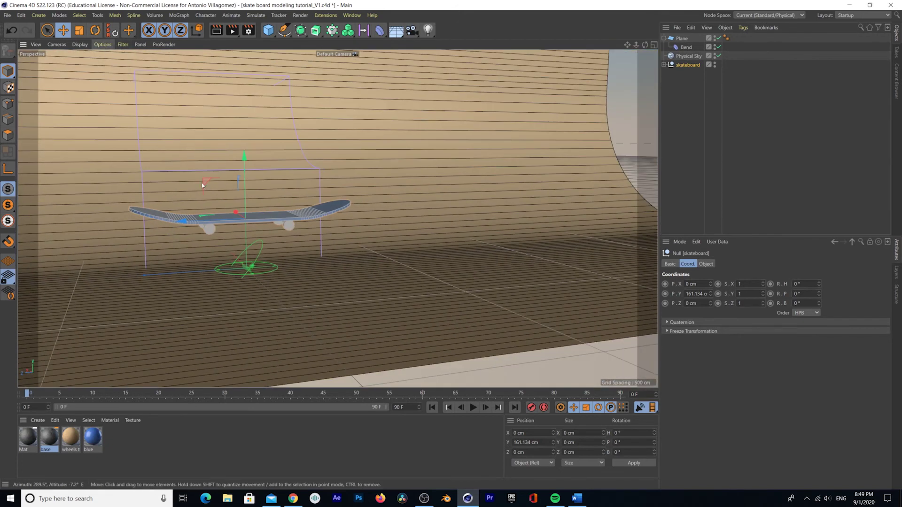
scroll(235, 255, up, 1)
alt+drag(235, 255, 292, 337)
click(293, 339)
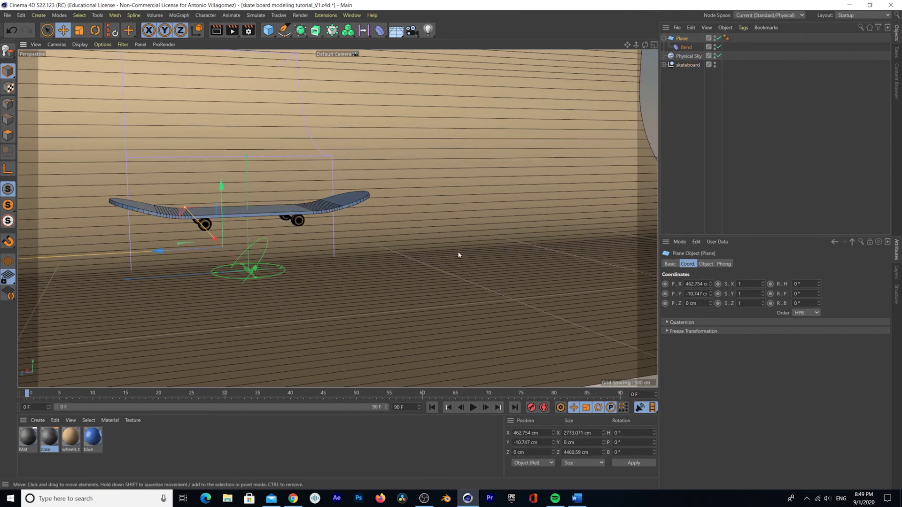
click(169, 445)
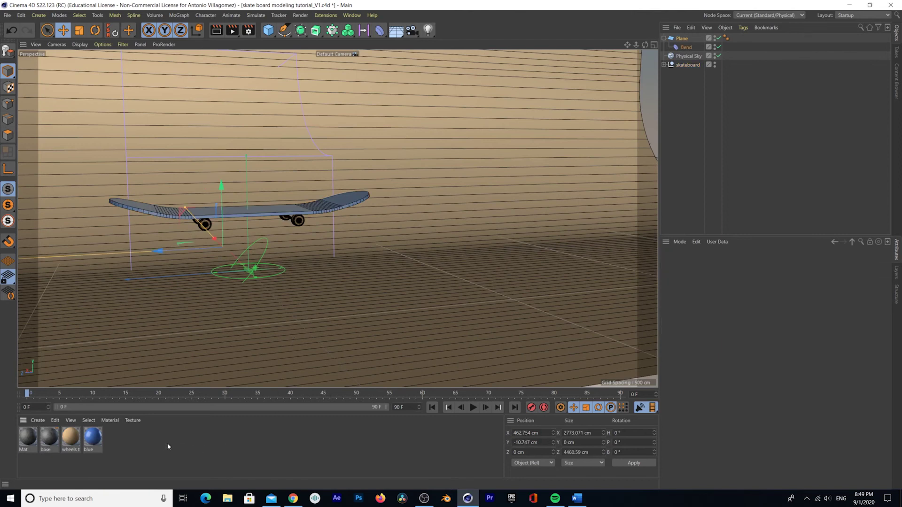
double_click(128, 433)
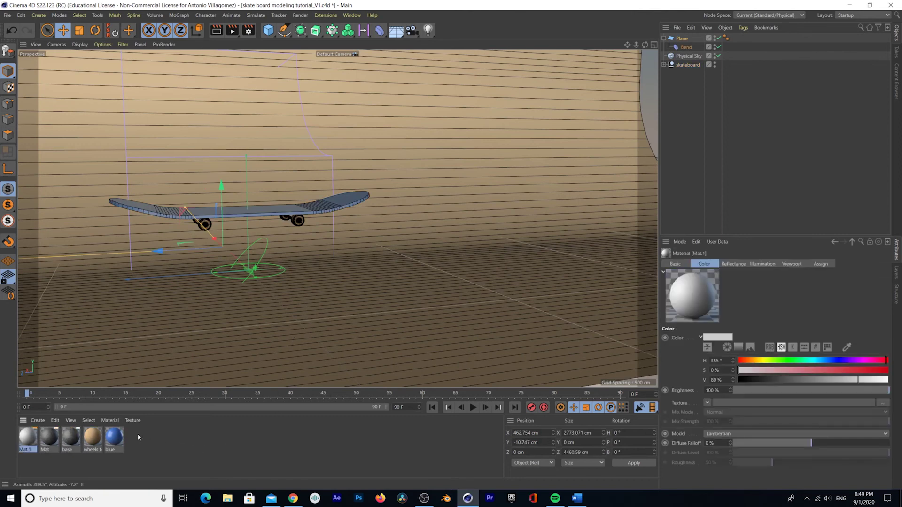
double_click(29, 438)
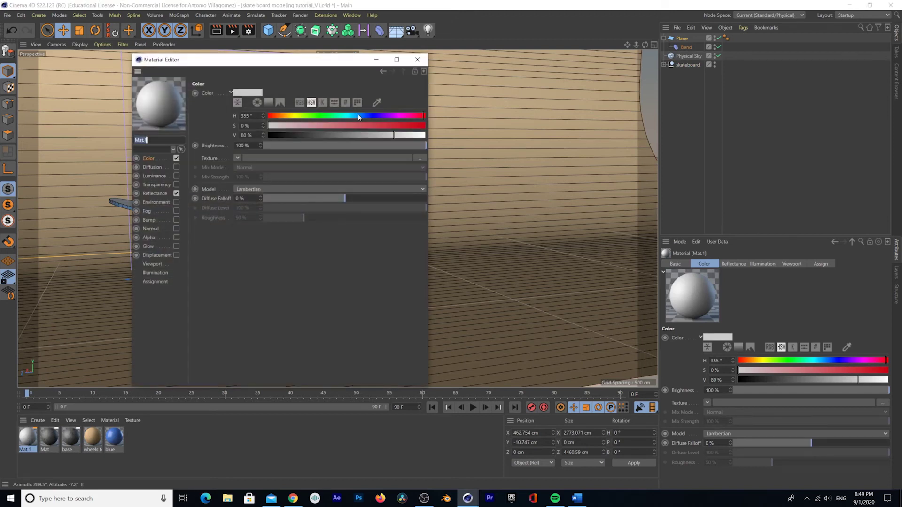
Set the new material's color to magenta with a hue of 298° and a saturation of 69%.
click(400, 116)
click(383, 126)
drag(382, 125, 377, 126)
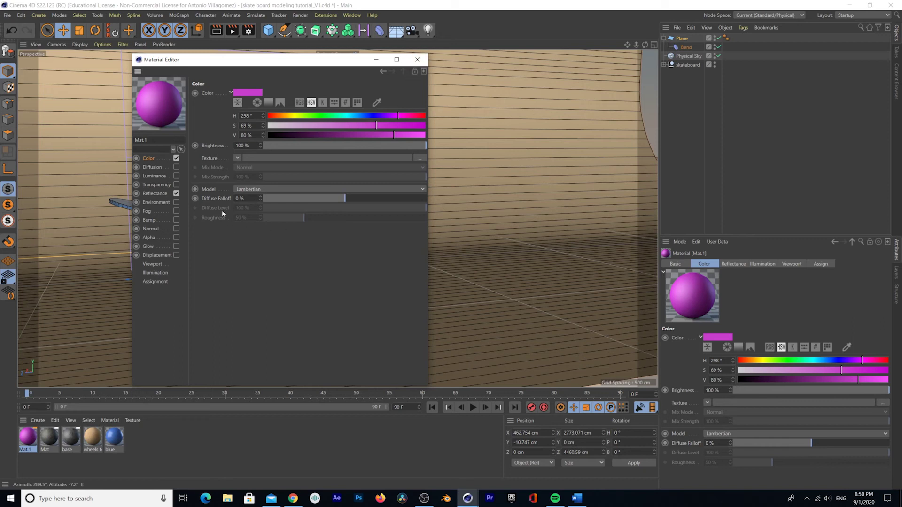
Replace the material's Default Specular reflectance layer with a GGX layer.
click(152, 194)
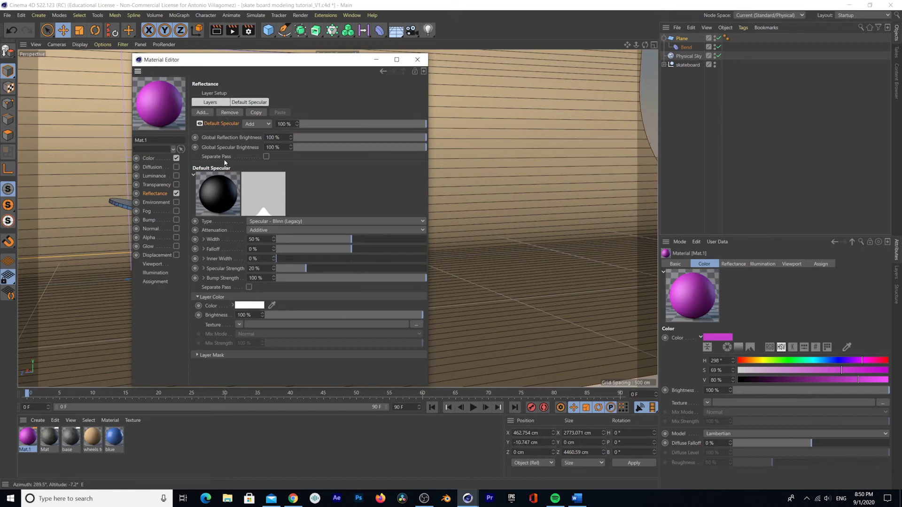
click(228, 113)
click(207, 114)
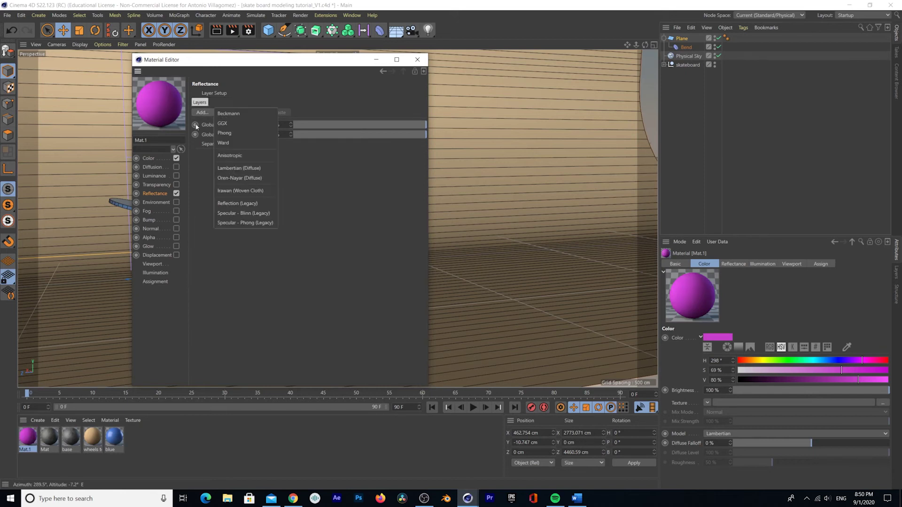
click(231, 126)
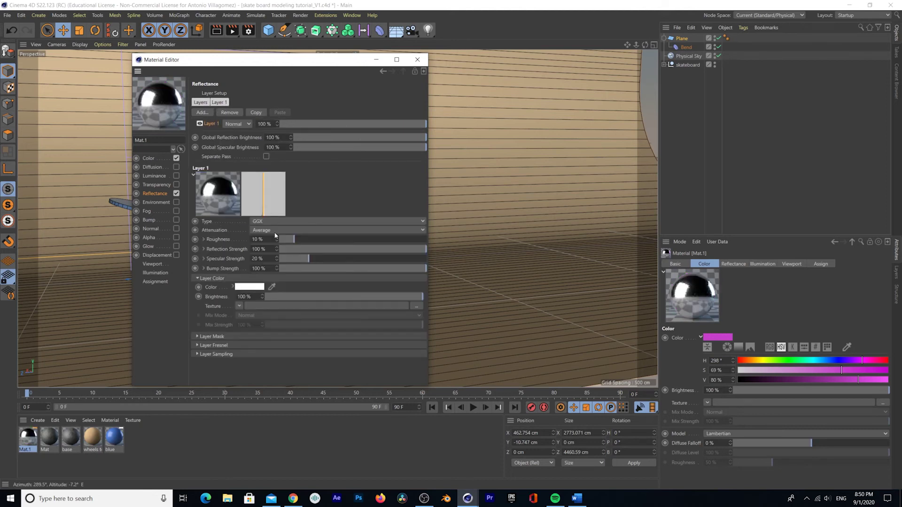
Set the GGX layer's Fresnel to Dielectric with the PET preset.
click(215, 345)
scroll(213, 353, down, 1)
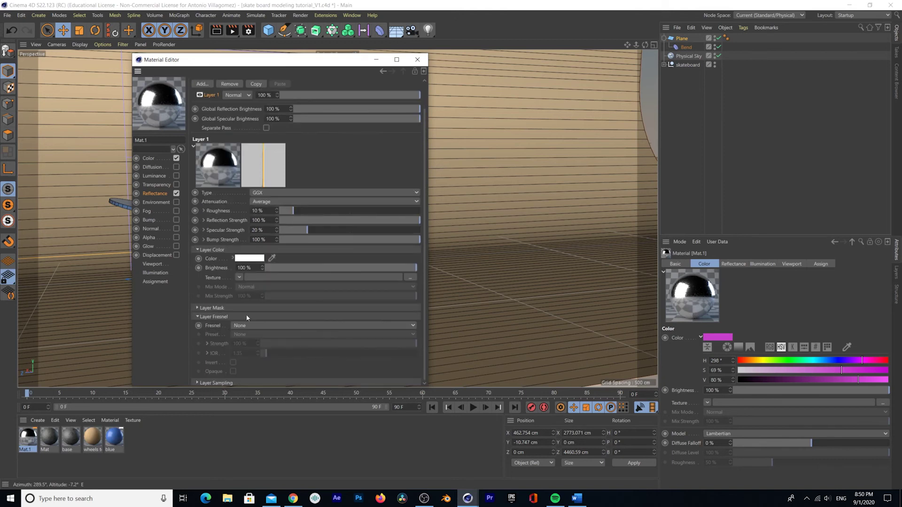
click(249, 326)
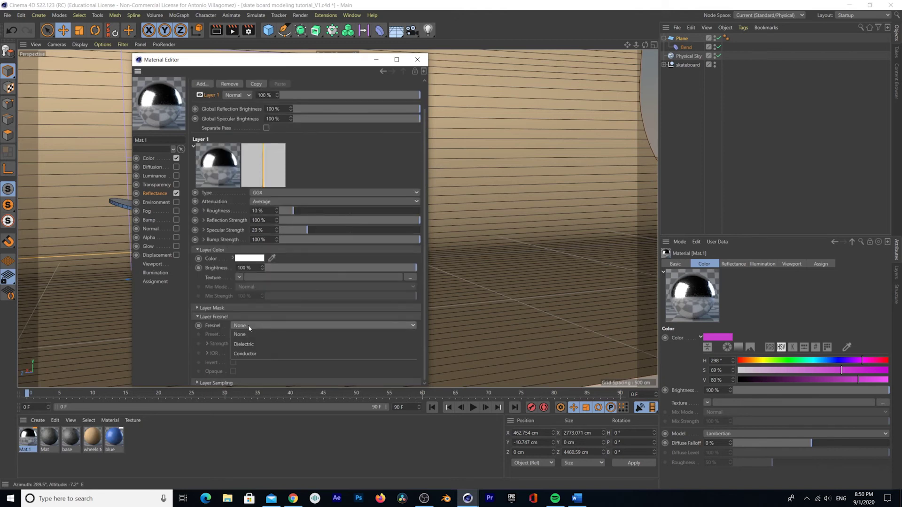
click(249, 354)
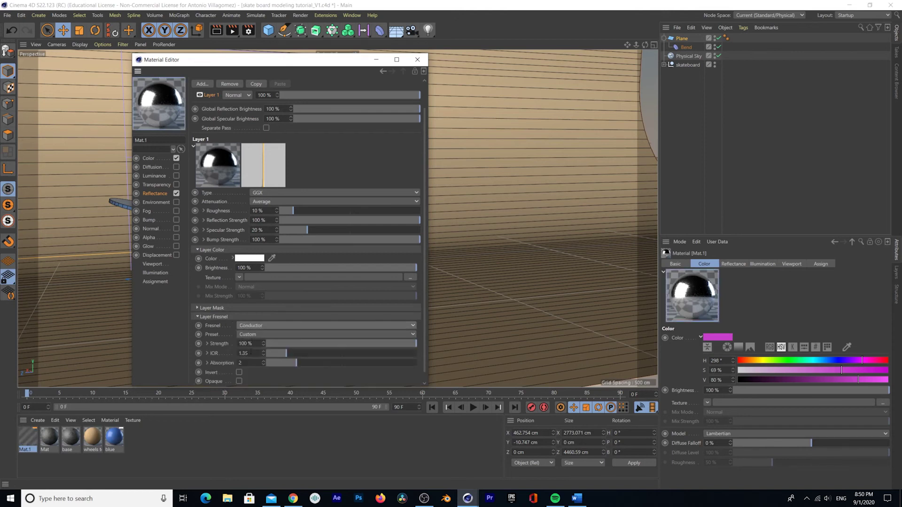
click(263, 325)
click(261, 345)
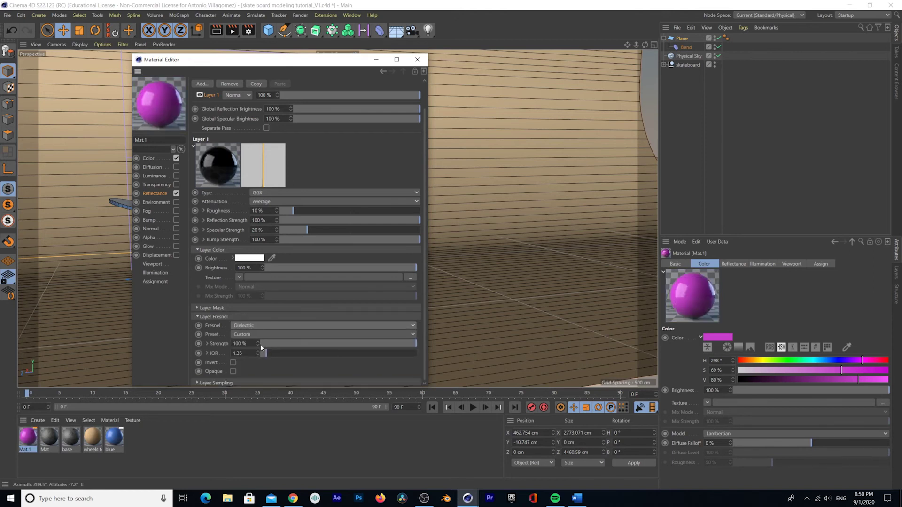
click(268, 335)
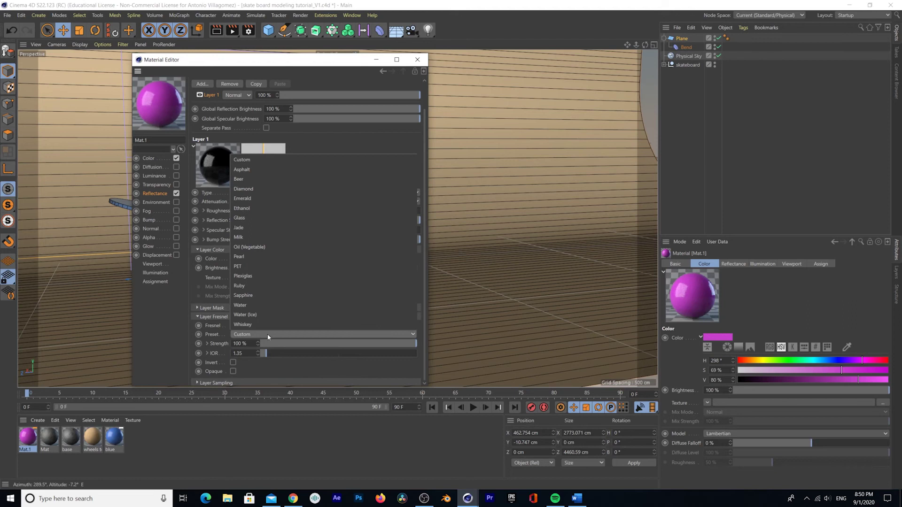
click(262, 276)
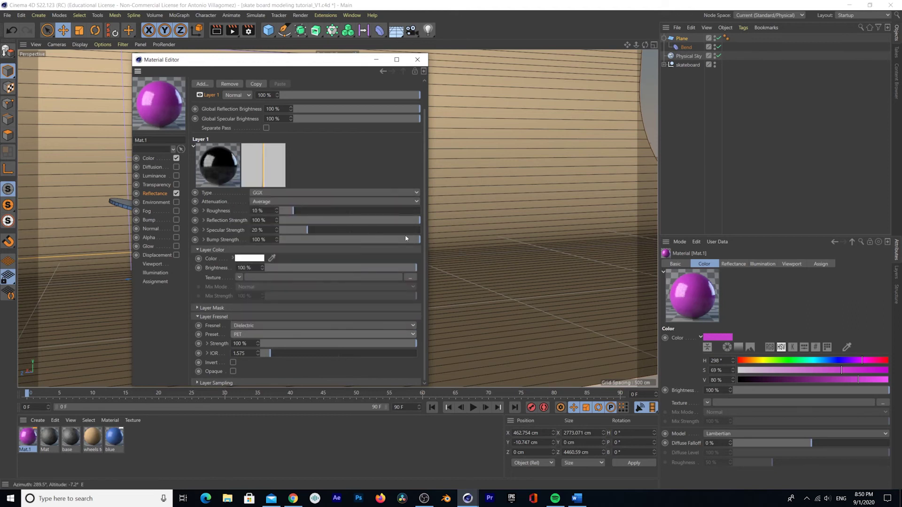
Set the GGX layer's roughness to 18%, reflection strength to 29%, specular strength to 60% and bump strength to 81%.
mouse_move(303, 211)
mouse_down()
mouse_move(339, 210)
mouse_move(304, 211)
mouse_up()
drag(411, 240, 373, 243)
drag(372, 242, 393, 239)
mouse_move(312, 228)
mouse_down()
mouse_move(364, 230)
mouse_move(322, 223)
mouse_up()
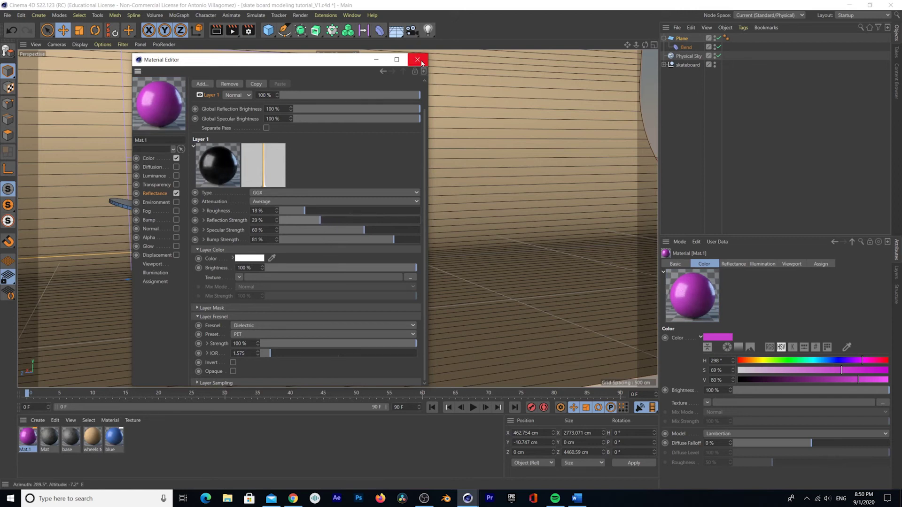
Rename the magenta material as BG and apply it to the bent Plane.
click(164, 141)
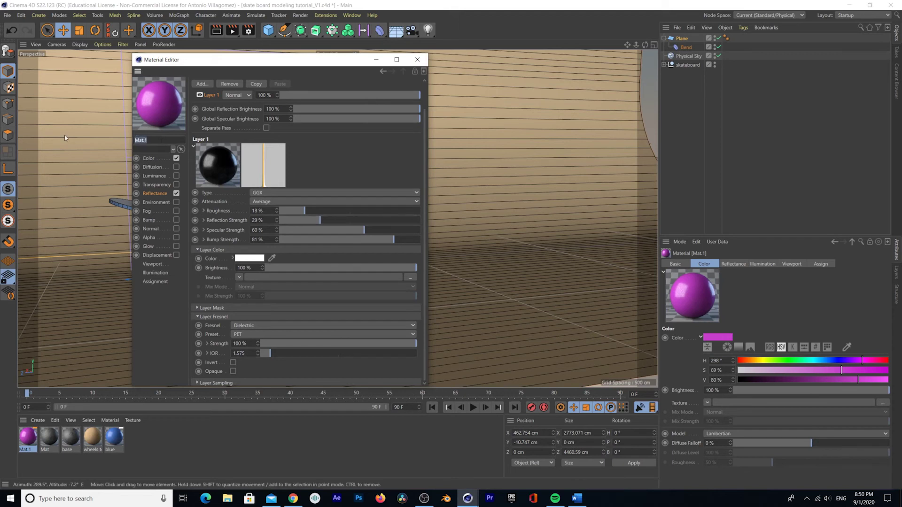
text(BG)
click(423, 64)
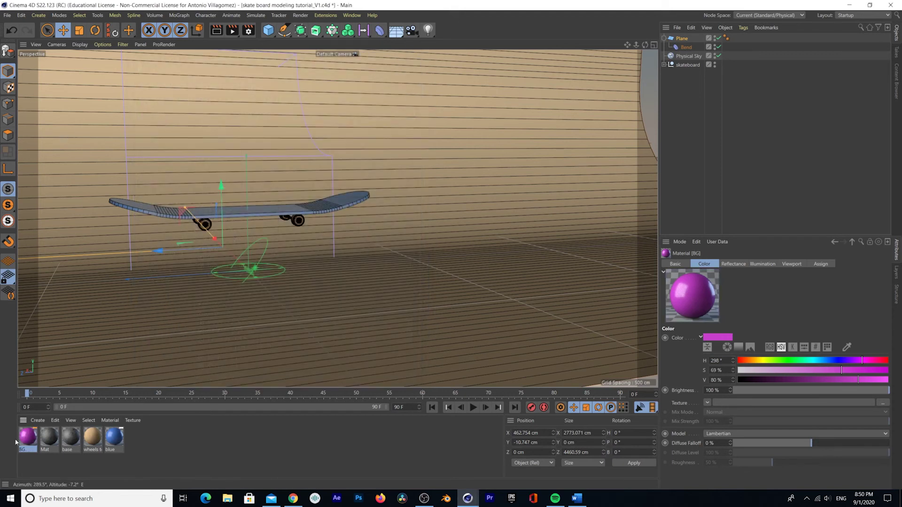
drag(25, 437, 461, 279)
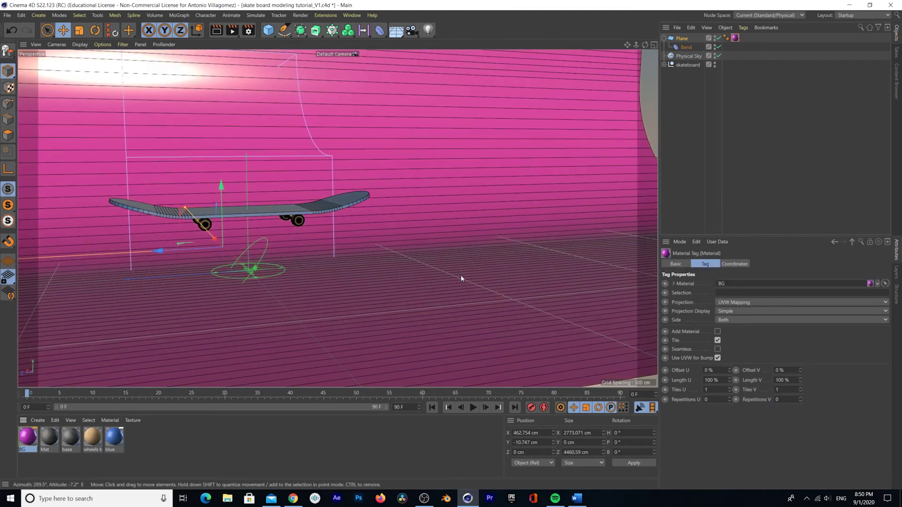
Render the perspective view to check the skateboard against the magenta backdrop.
alt+middle_drag(336, 299, 383, 318)
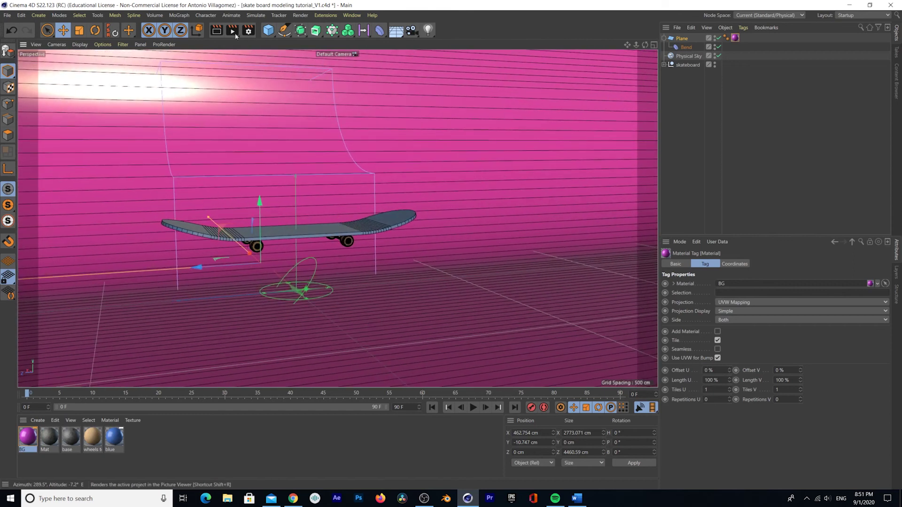
click(216, 32)
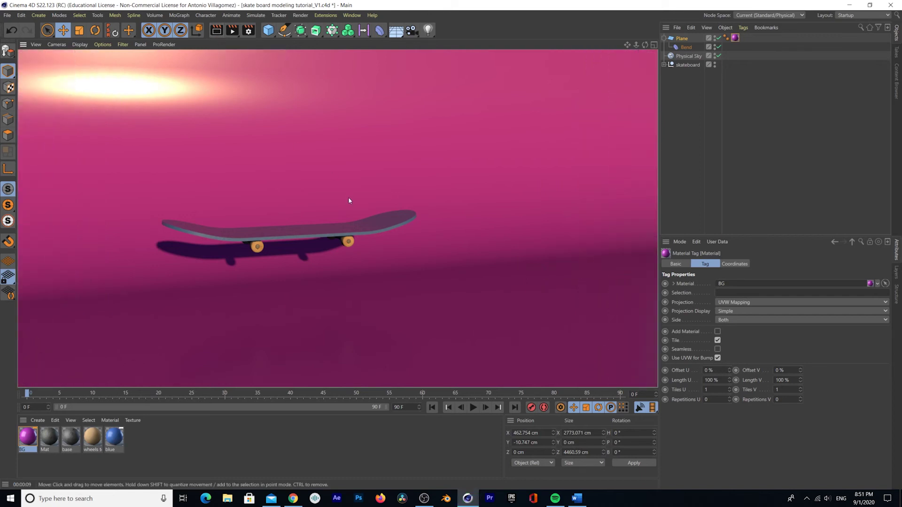
click(309, 305)
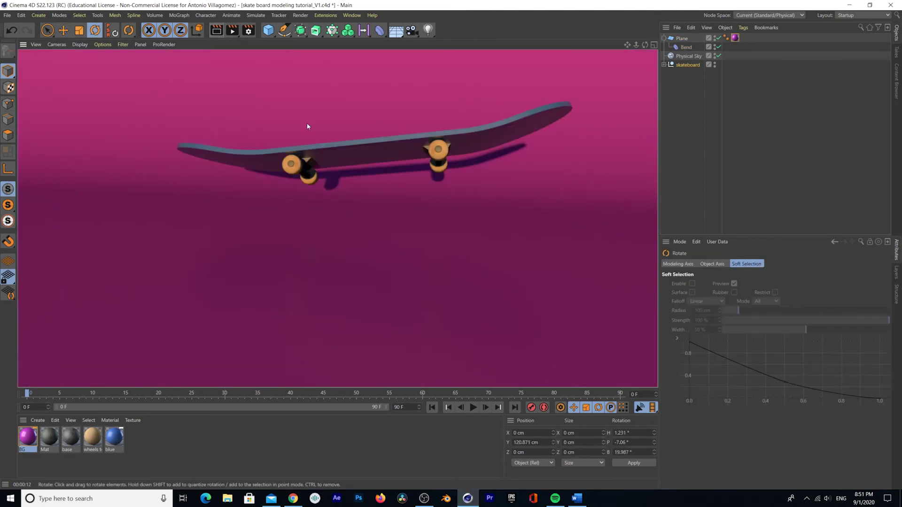
click(359, 258)
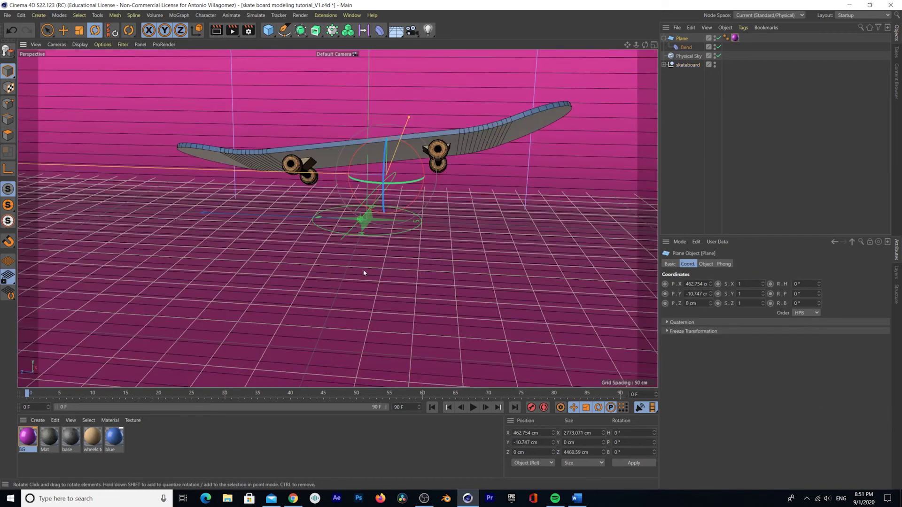
Add an Area Light and move it in front of the skateboard to about X -760, Y 144, Z 399 cm.
click(428, 30)
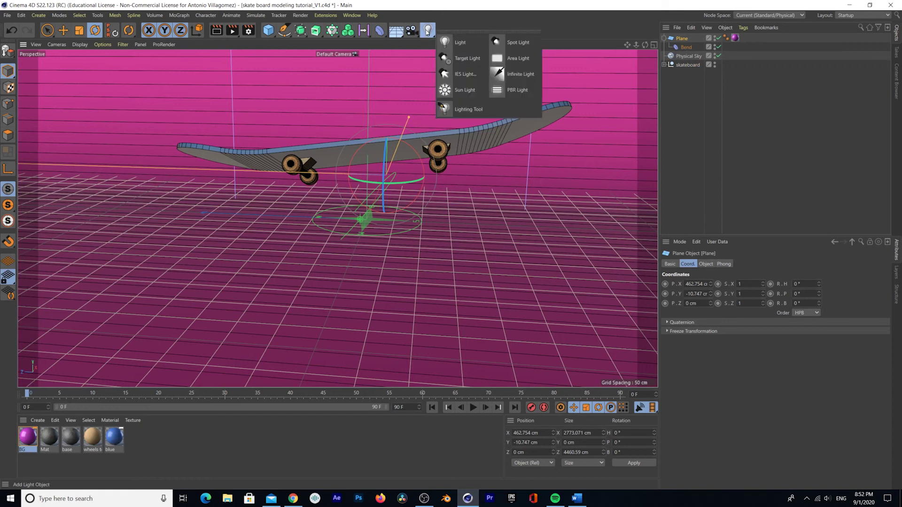
click(516, 58)
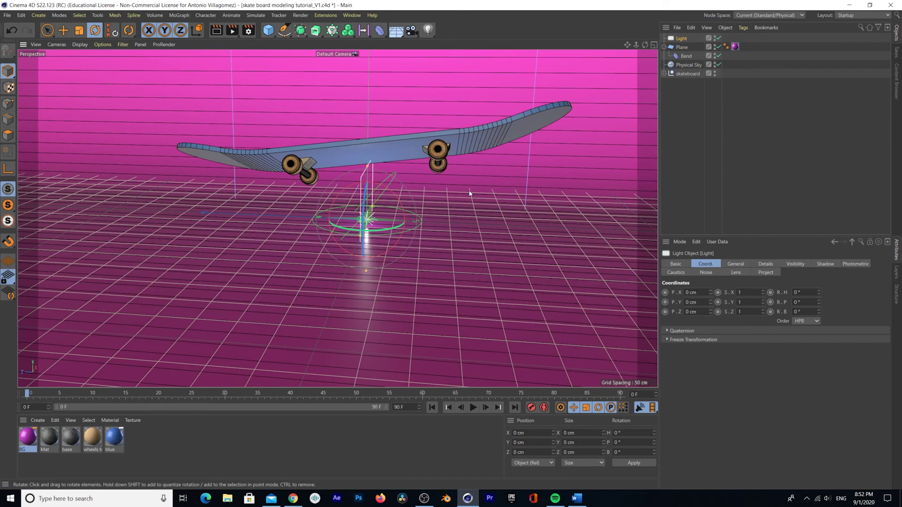
scroll(469, 194, down, 12)
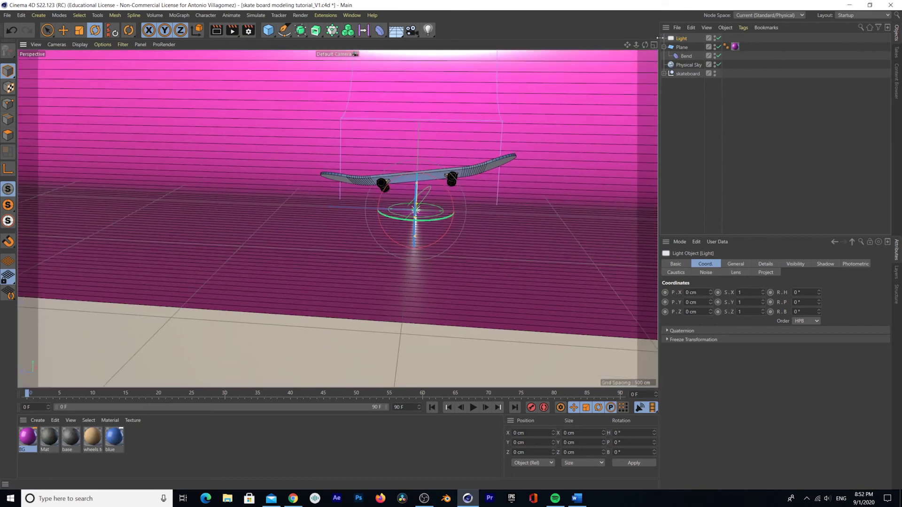
key(r)
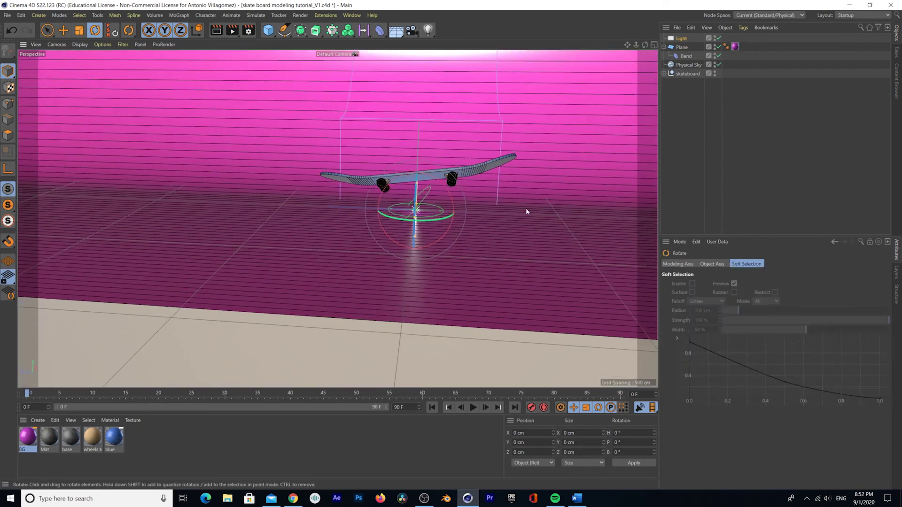
key(e)
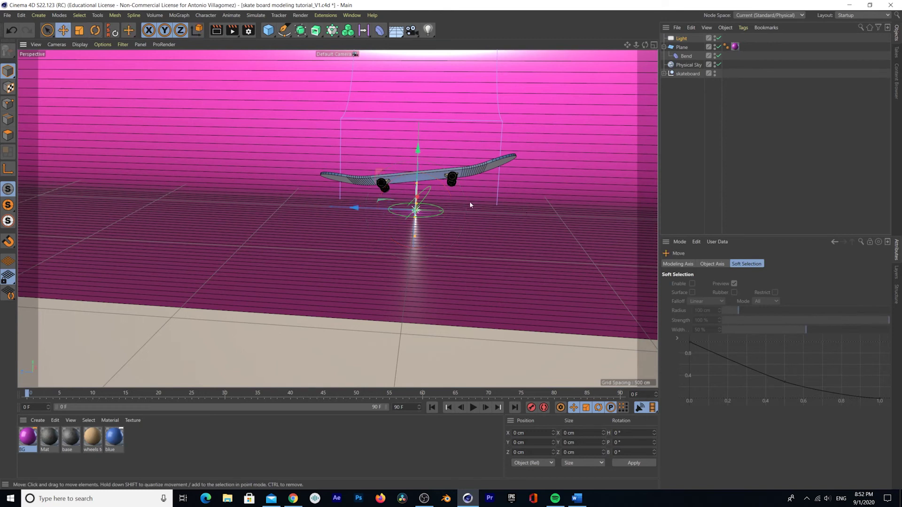
drag(417, 150, 419, 111)
drag(361, 171, 340, 259)
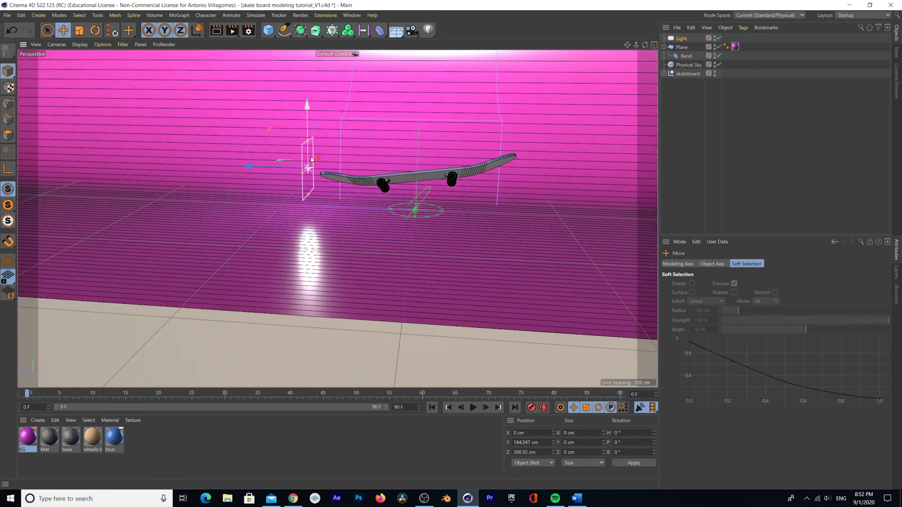
drag(318, 159, 344, 252)
scroll(343, 252, down, 3)
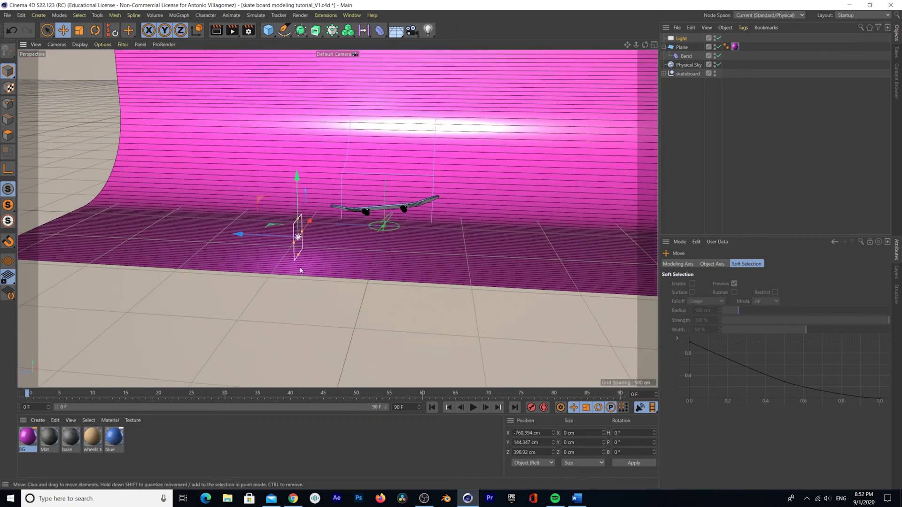
Turn the area light toward the skateboard to a heading of about 54.6° and raise it to about Y 480 cm.
key(r)
drag(282, 250, 325, 253)
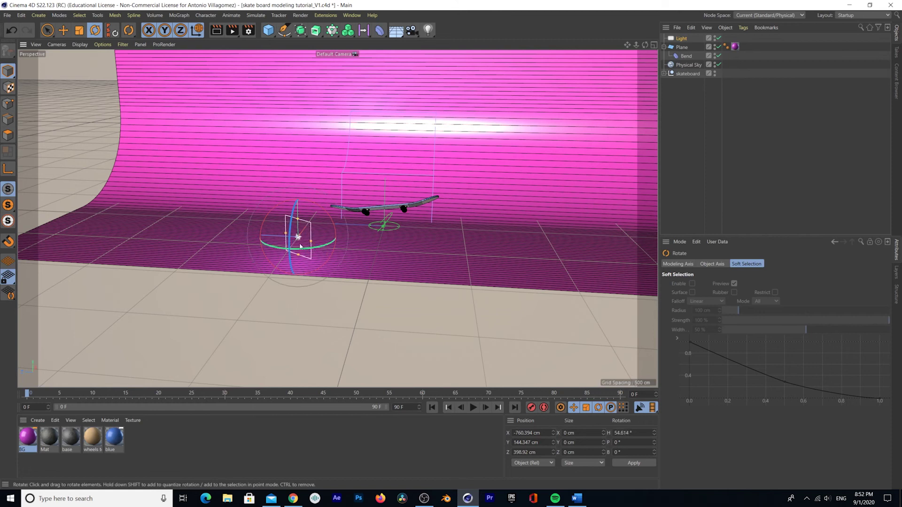
key(e)
drag(300, 178, 298, 115)
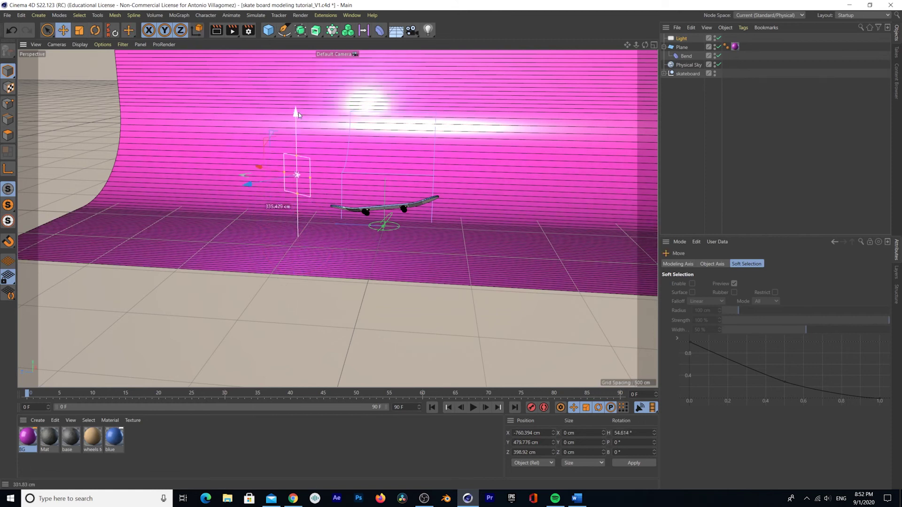
Tilt the area light to a pitch of about 26° and move it to about X -616, Y 627, Z 479 cm.
alt+middle_drag(298, 126, 281, 126)
drag(291, 178, 277, 144)
drag(309, 184, 261, 176)
key(r)
key(ctrl+z)
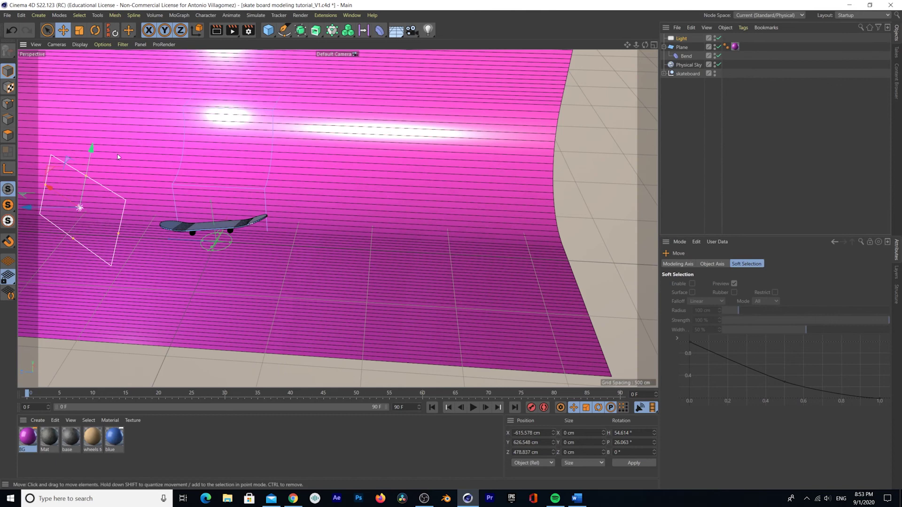
scroll(176, 273, down, 2)
alt+drag(193, 303, 187, 271)
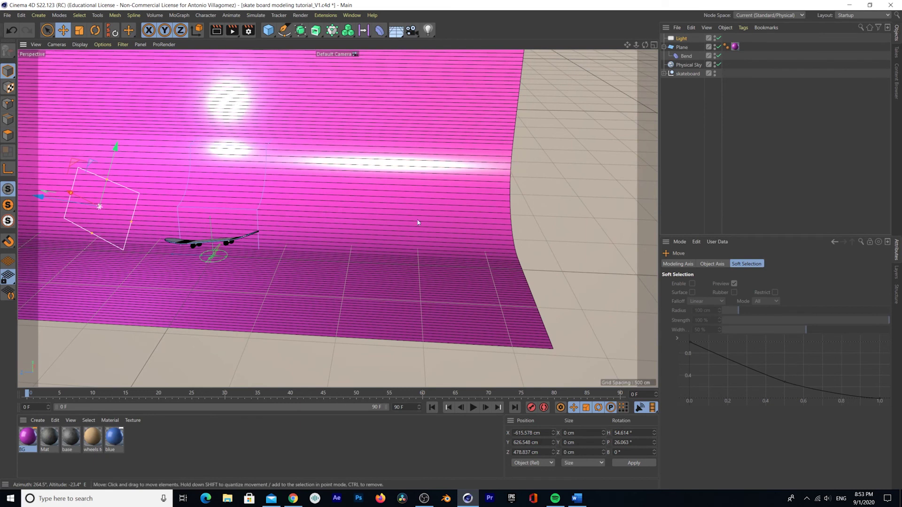
Duplicate the area light and, using world axes, move the copy past the skateboard to about Z -1265 cm.
click(683, 39)
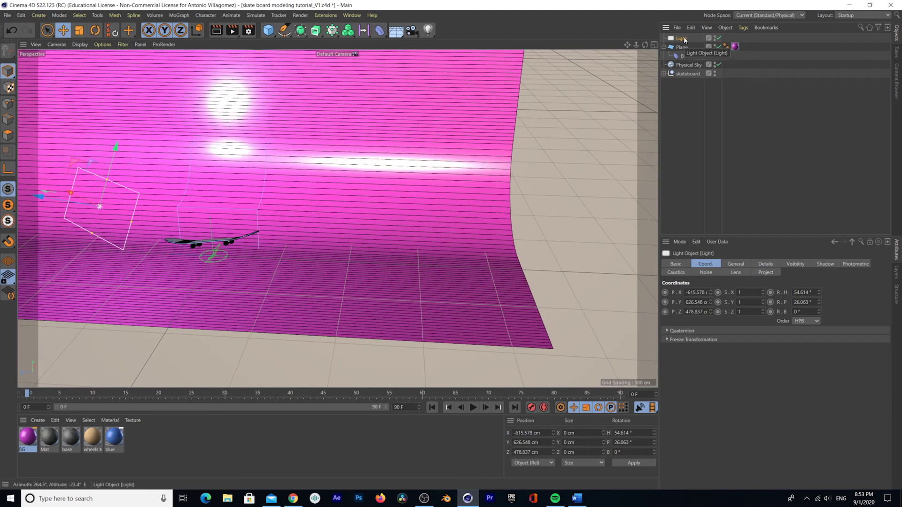
ctrl+drag(684, 40, 685, 44)
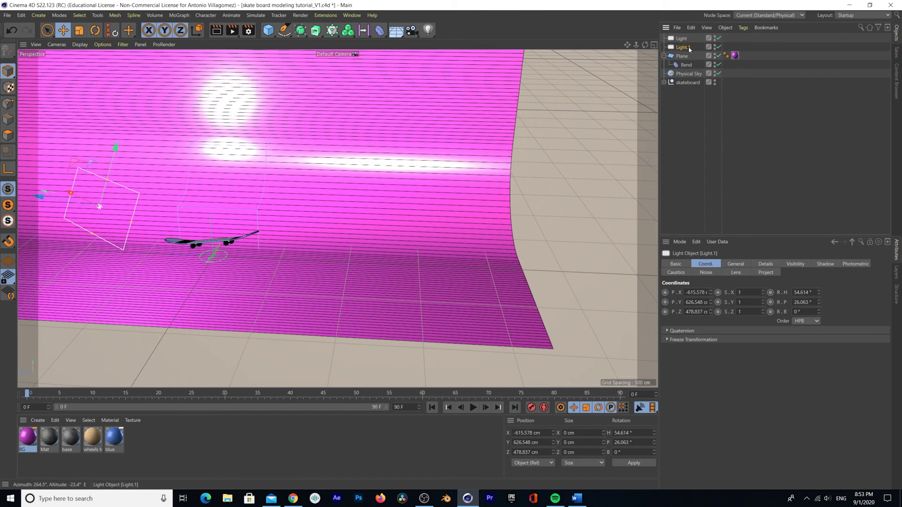
click(197, 30)
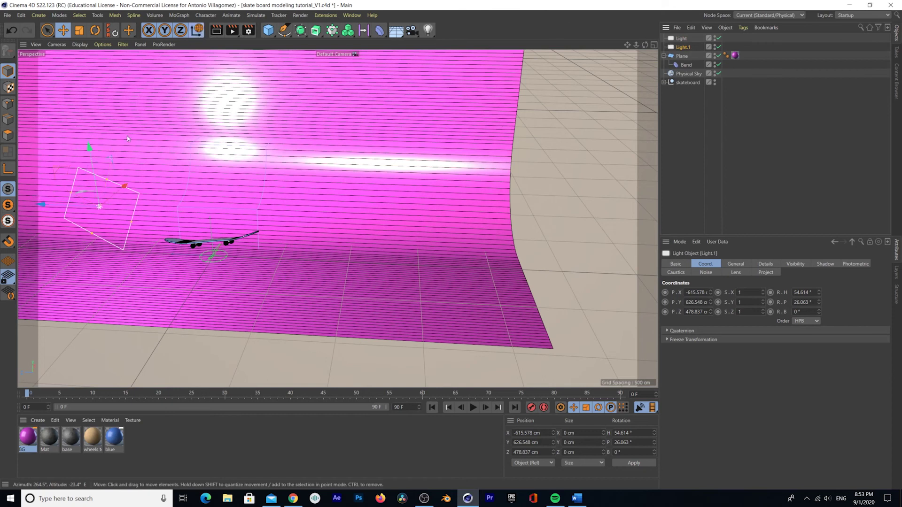
drag(46, 205, 330, 235)
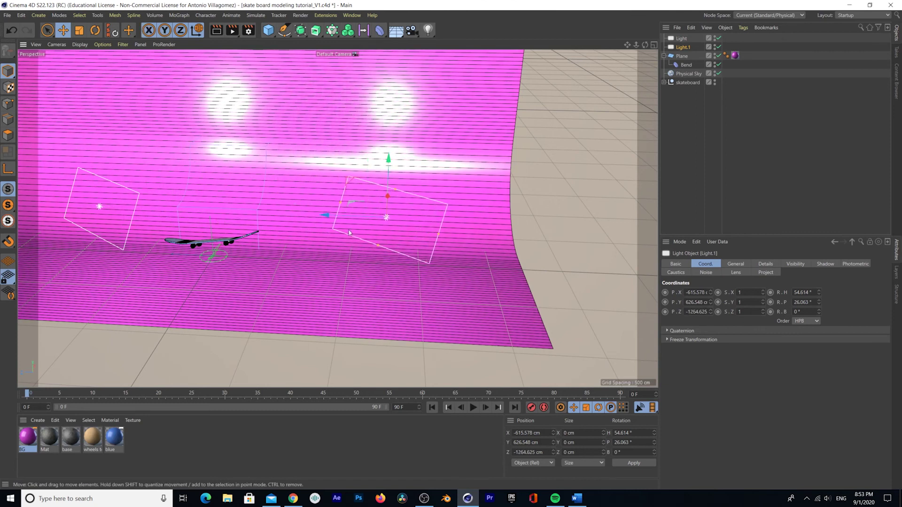
Rotate the duplicate light to a heading of about 122.7° and move it to about X -893, Y 628, Z -1596 cm.
key(r)
drag(358, 216, 439, 232)
key(e)
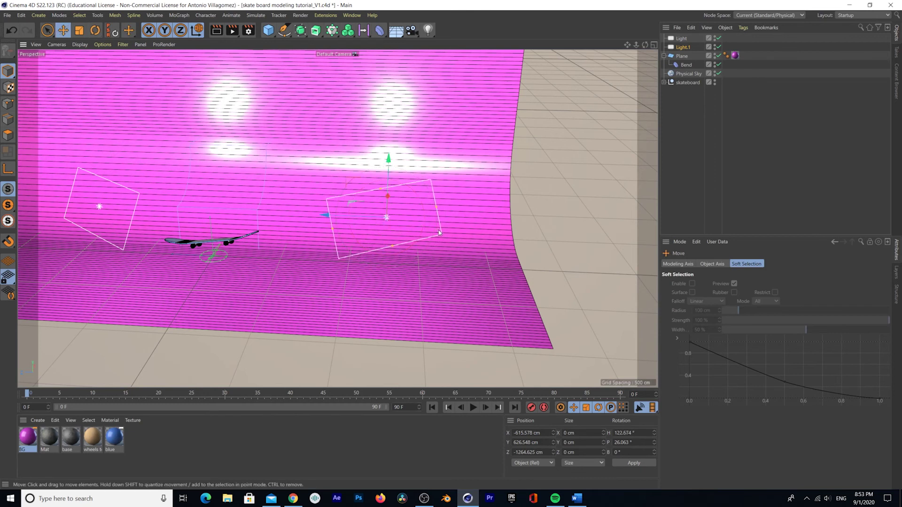
drag(389, 197, 383, 217)
mouse_move(446, 201)
mouse_down()
mouse_move(439, 220)
mouse_move(437, 199)
mouse_up()
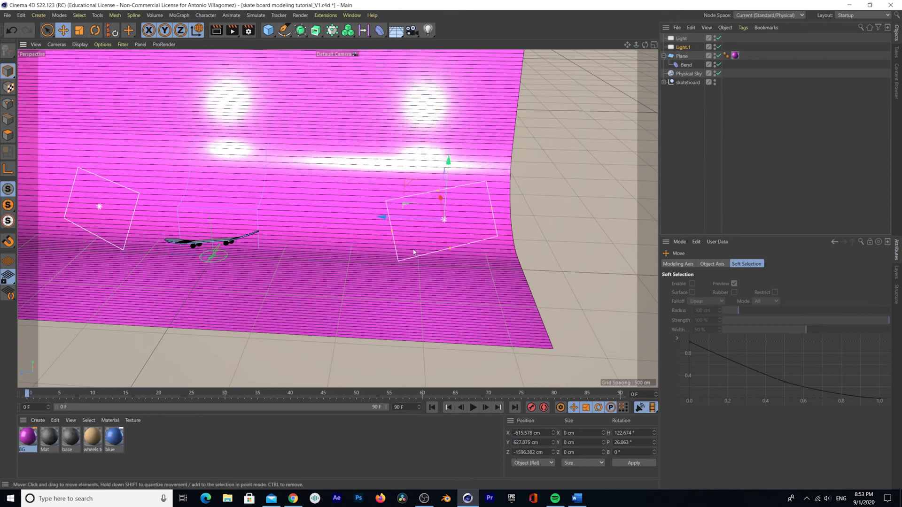
alt+drag(341, 282, 416, 288)
drag(401, 172, 435, 186)
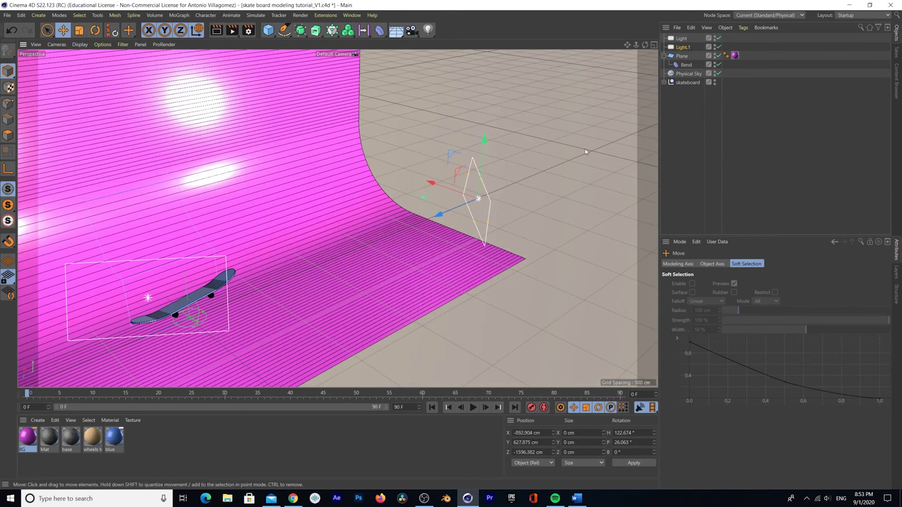
Lower the duplicated area light's intensity to about 32%.
click(687, 47)
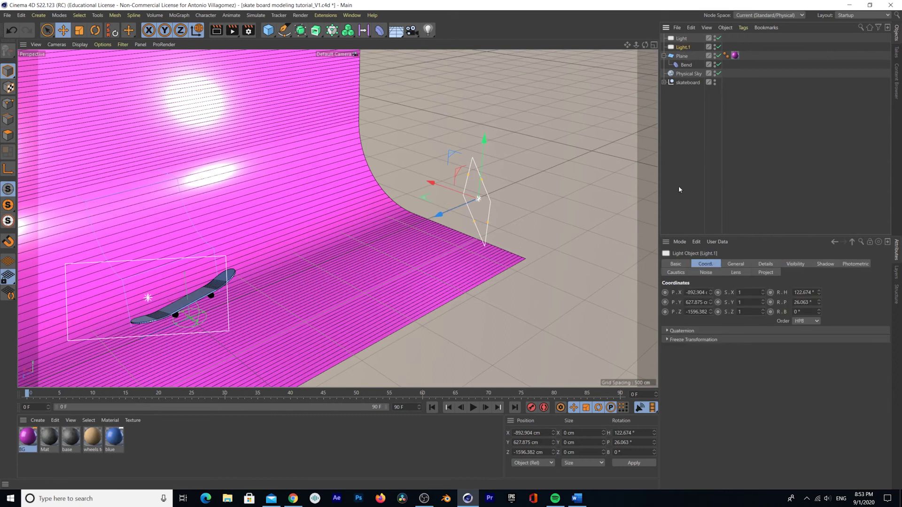
click(681, 266)
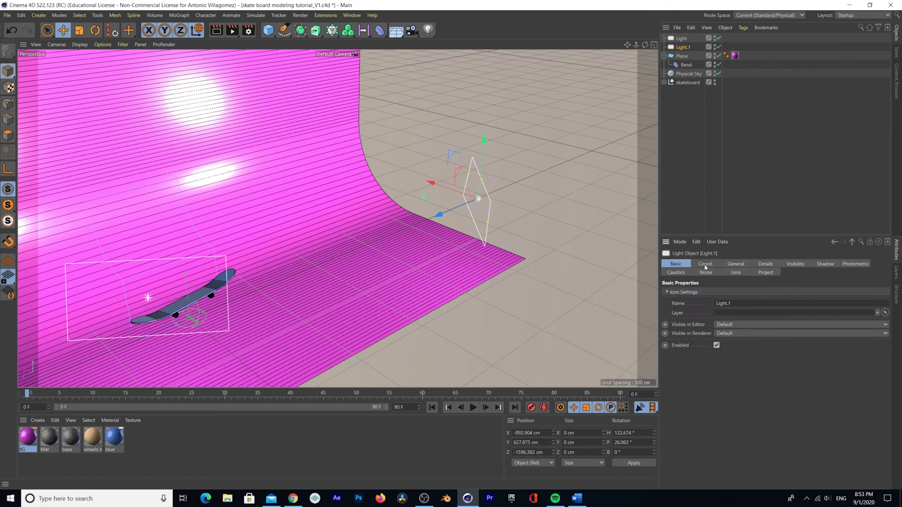
click(705, 265)
click(736, 264)
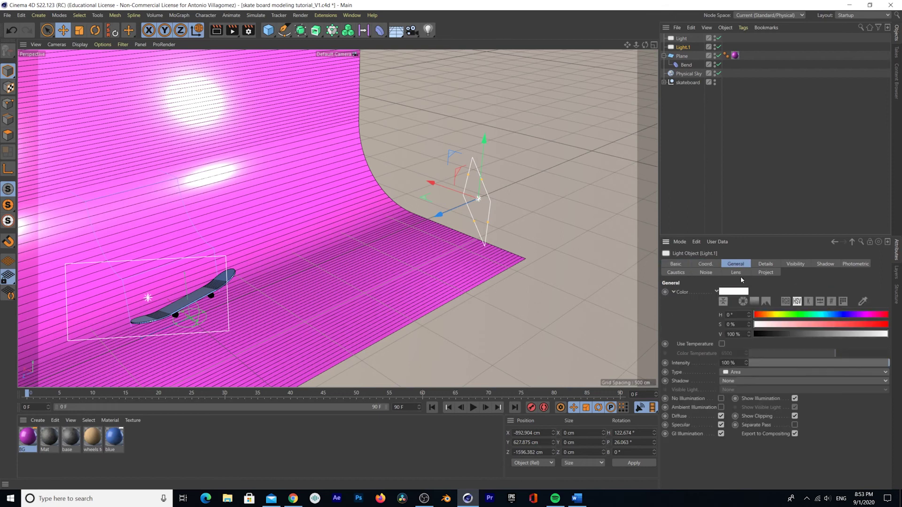
drag(869, 364, 796, 363)
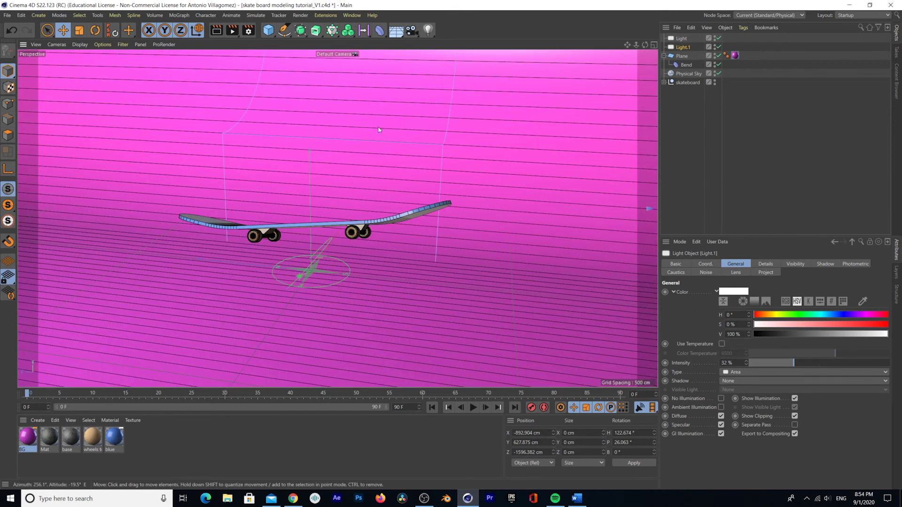
Add a camera, look through it and frame the whole skateboard from about X -735, Y 321, Z -97 cm.
click(412, 30)
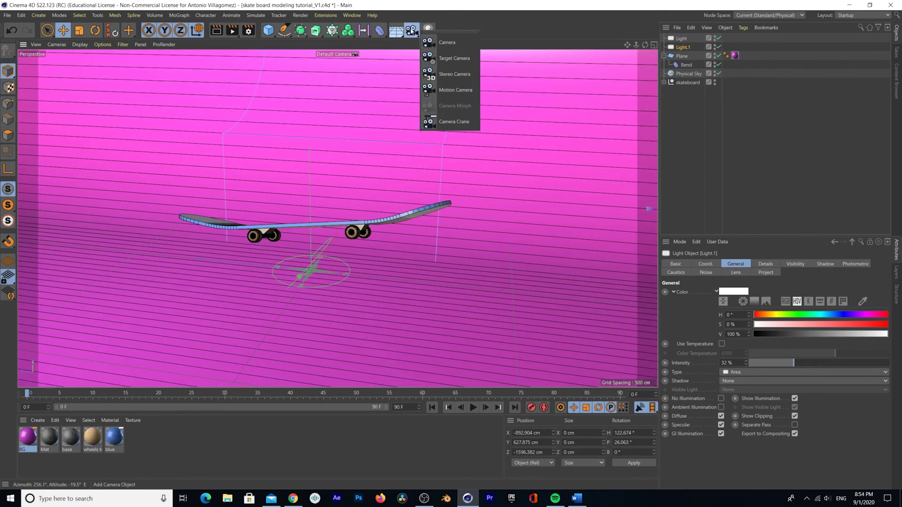
click(437, 42)
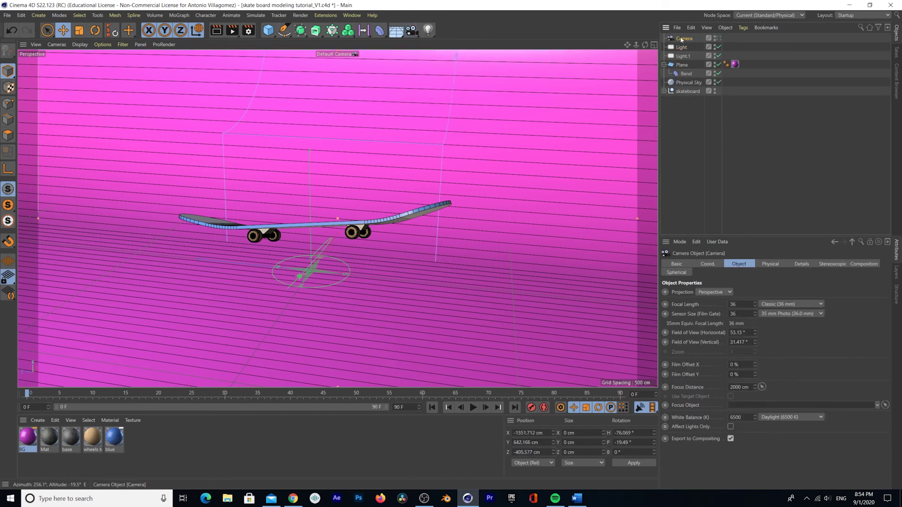
scroll(296, 310, up, 4)
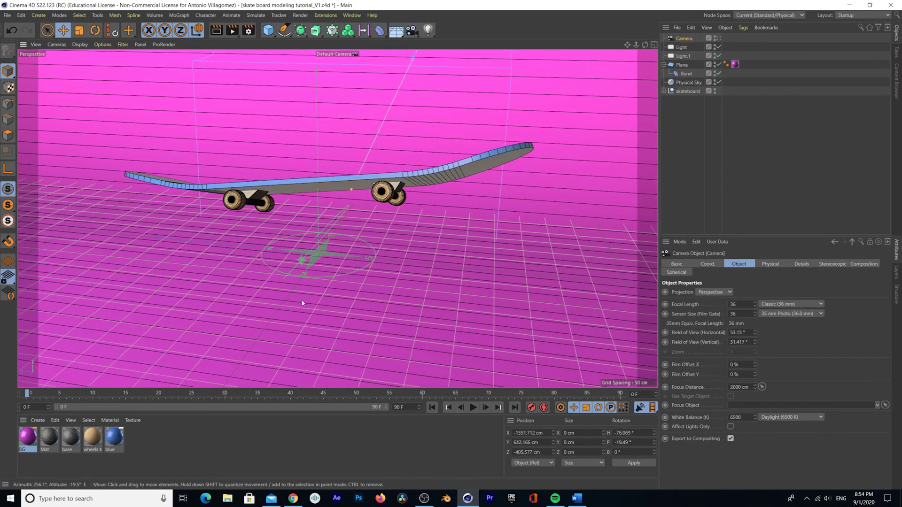
alt+middle_drag(338, 286, 331, 351)
scroll(303, 319, up, 2)
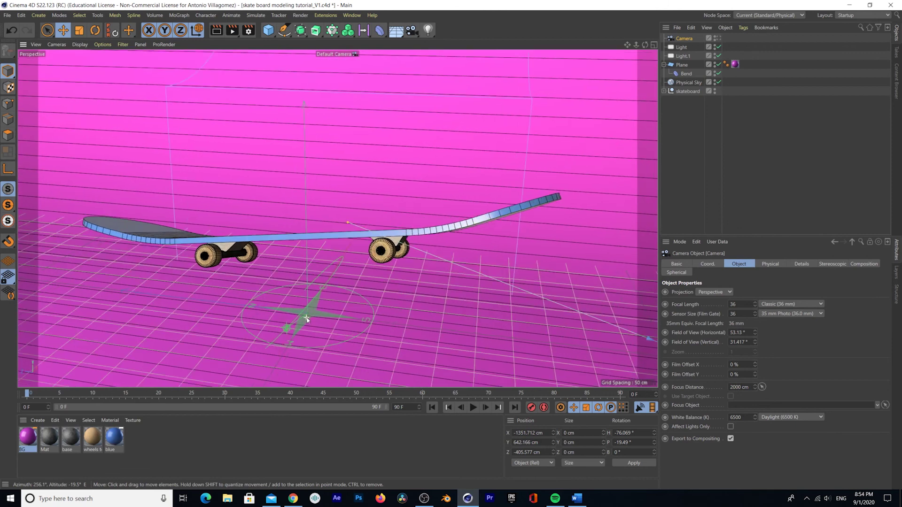
alt+drag(303, 340, 311, 339)
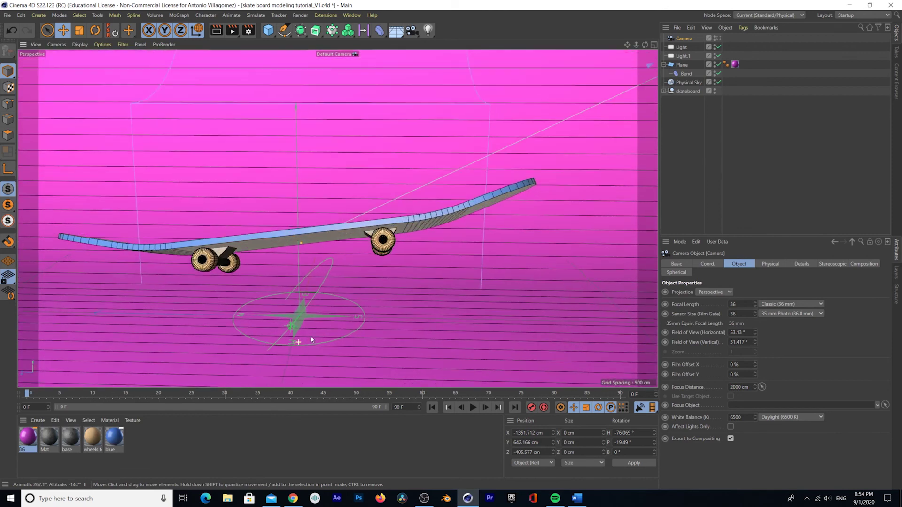
alt+middle_drag(300, 331, 396, 341)
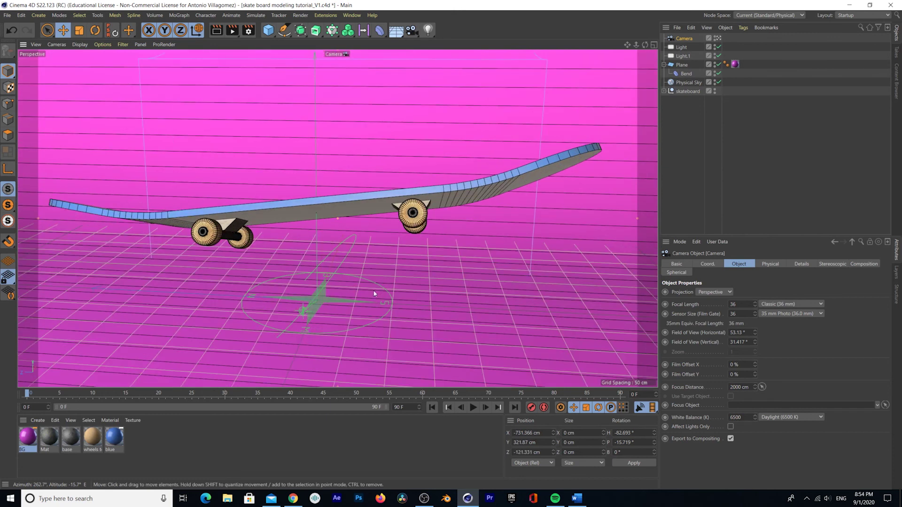
alt+middle_drag(374, 293, 391, 292)
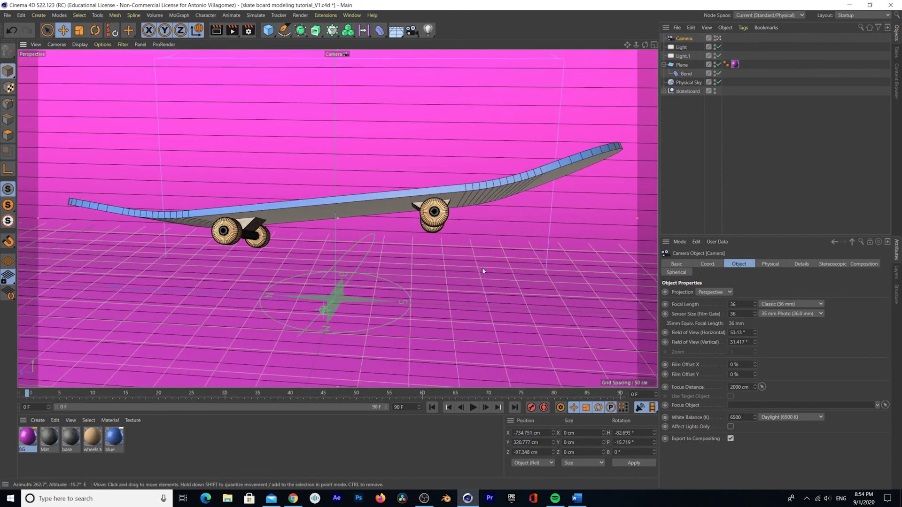
Render a preview of the view, and add the Ambient Occlusion effect to the render settings.
click(215, 32)
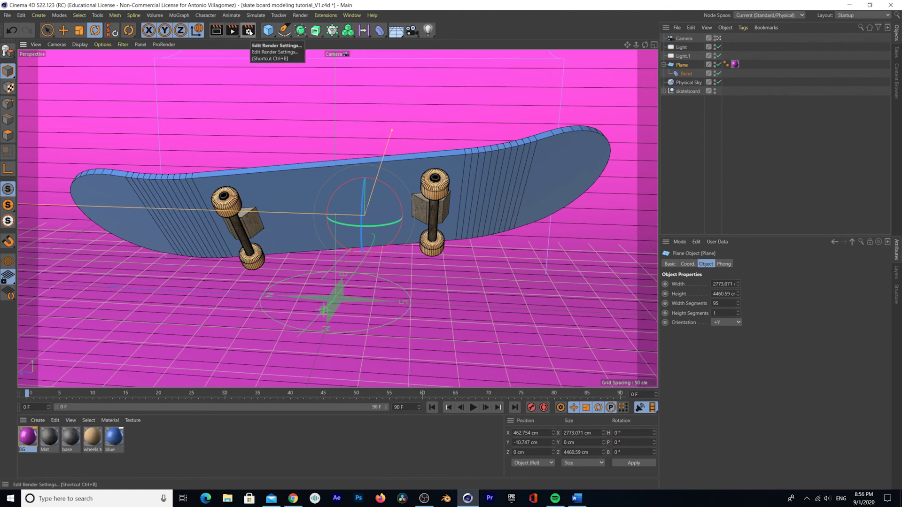
click(250, 32)
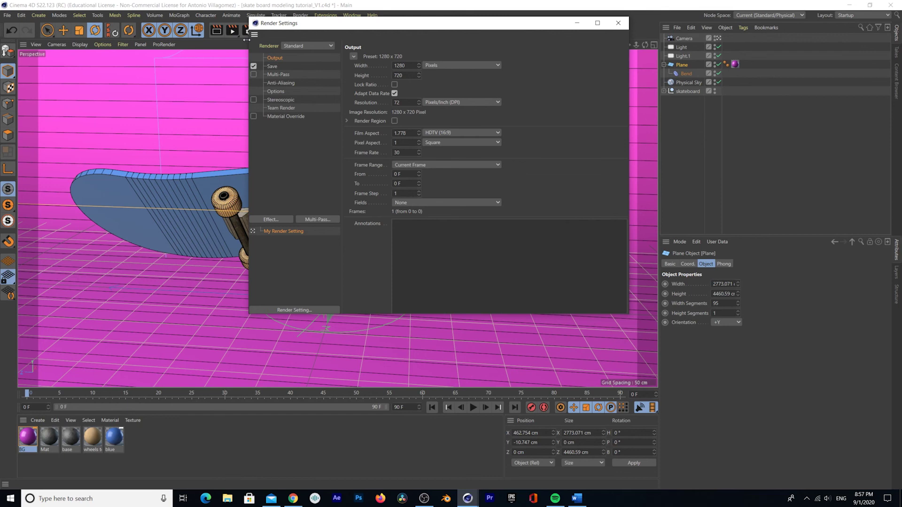
click(289, 220)
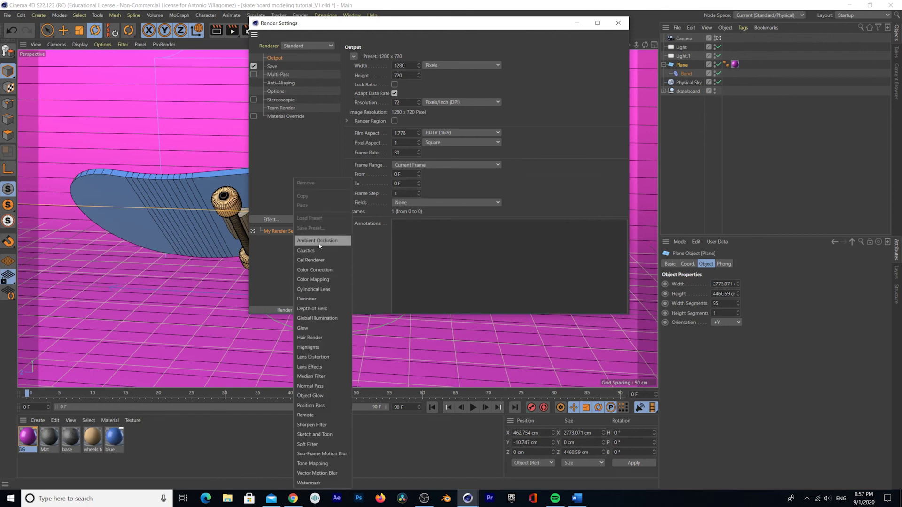
click(274, 174)
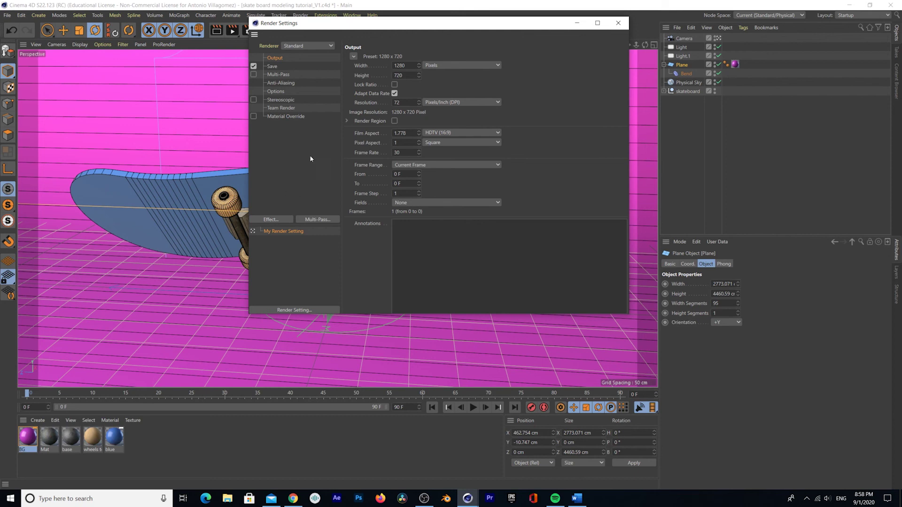
click(277, 218)
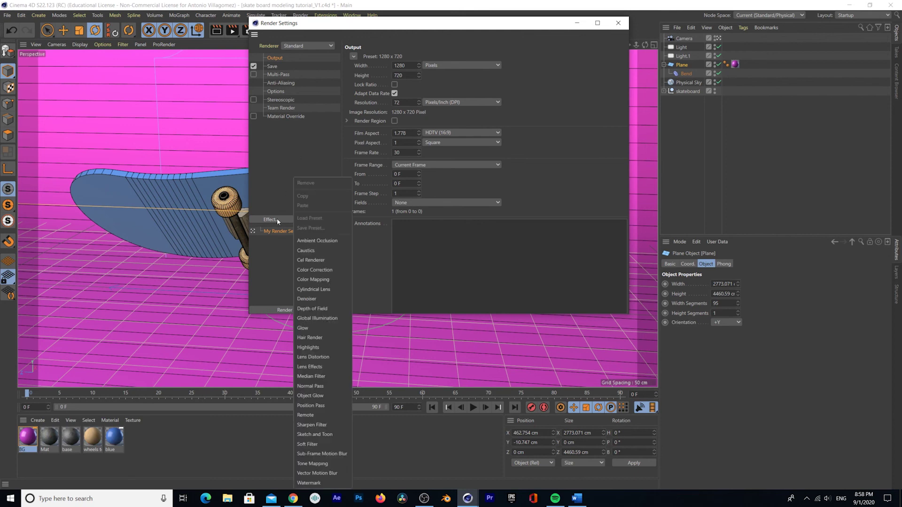
click(329, 241)
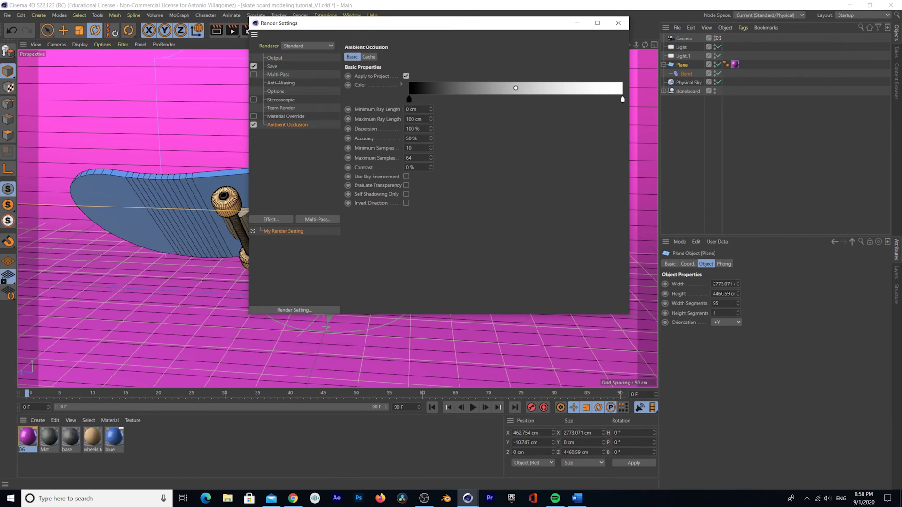
Set the Ambient Occlusion accuracy to its maximum of 100%.
click(423, 138)
text(250)
key(Return)
double_click(409, 148)
text(250)
key(Return)
key(ctrl+z)
Set the Ambient Occlusion maximum samples to 250 and minimum samples to 50.
double_click(422, 157)
text(250)
key(Return)
click(408, 148)
text(5)
Add the Global Illumination effect with Irradiance Cache as both primary and secondary method.
click(272, 219)
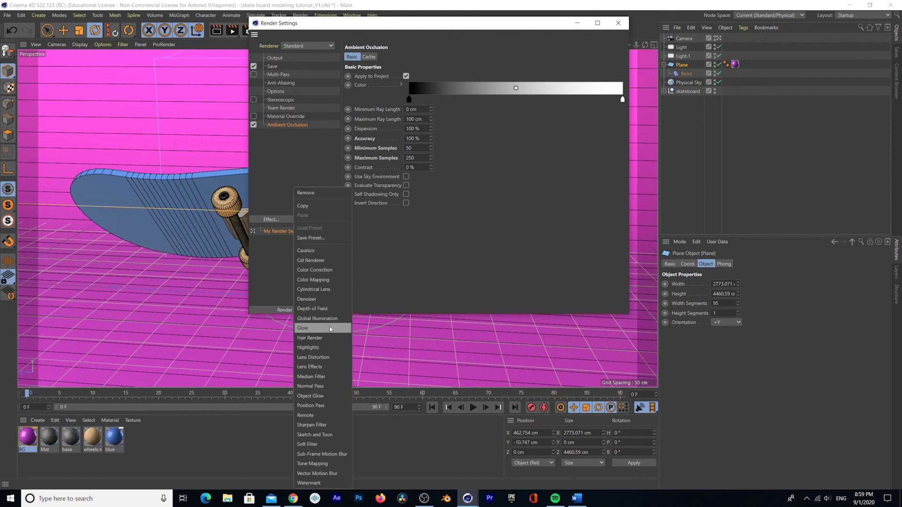
click(329, 320)
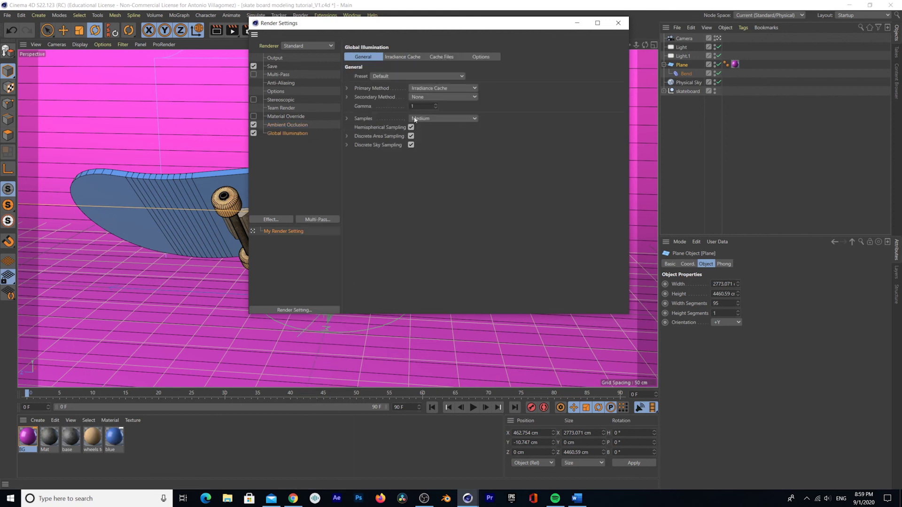
click(444, 89)
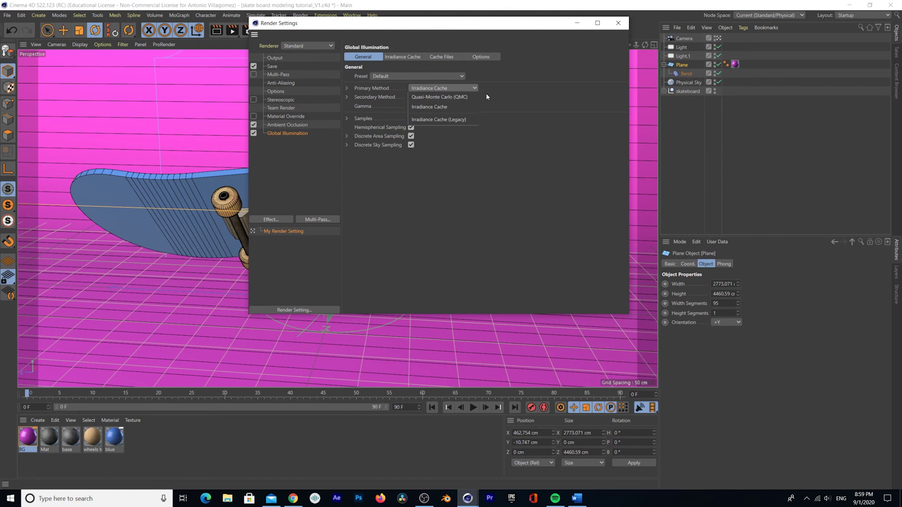
click(429, 106)
click(434, 99)
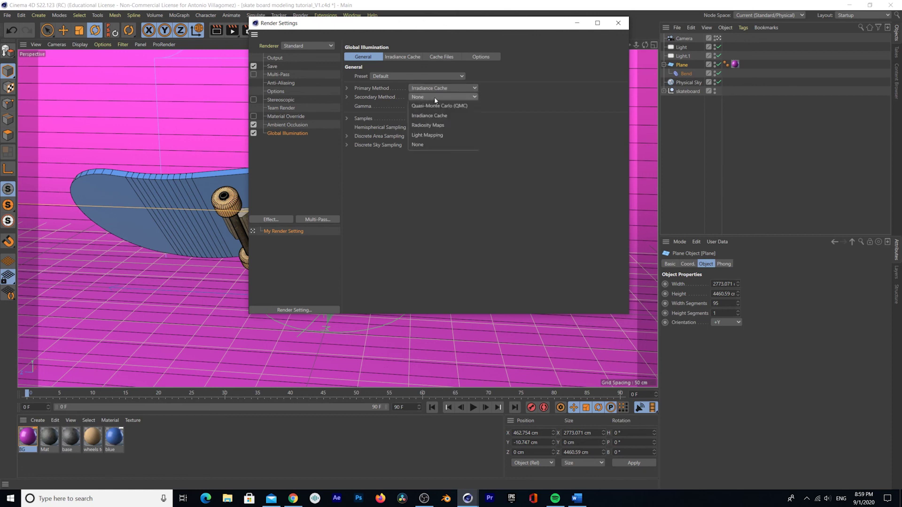
click(435, 115)
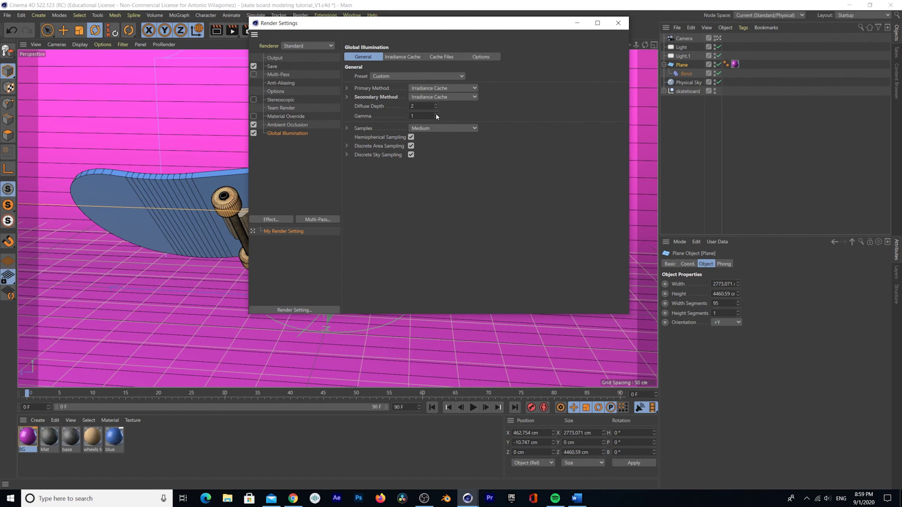
Set the Global Illumination gamma to 5.
click(436, 115)
click(436, 115)
click(436, 115)
click(436, 115)
drag(417, 116, 383, 116)
text(5)
Review the file saving options for the regular image and close the render settings.
click(304, 177)
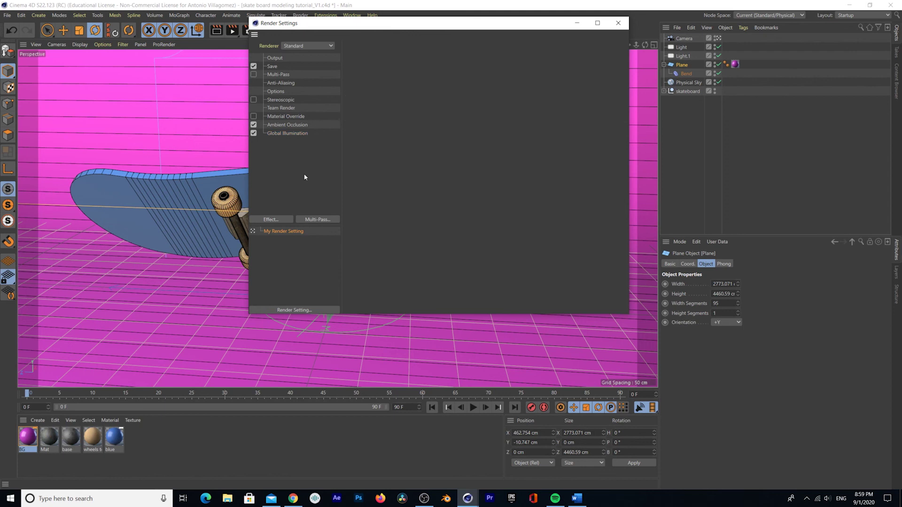
click(273, 66)
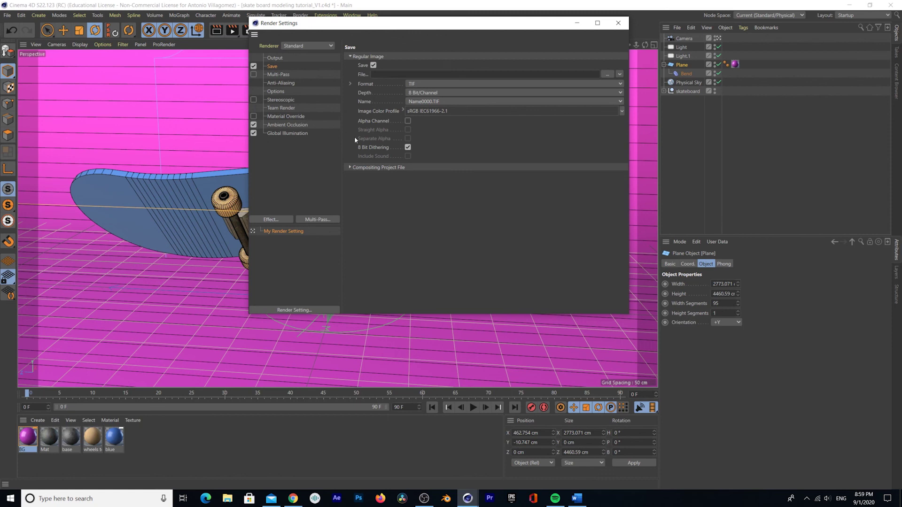
click(618, 23)
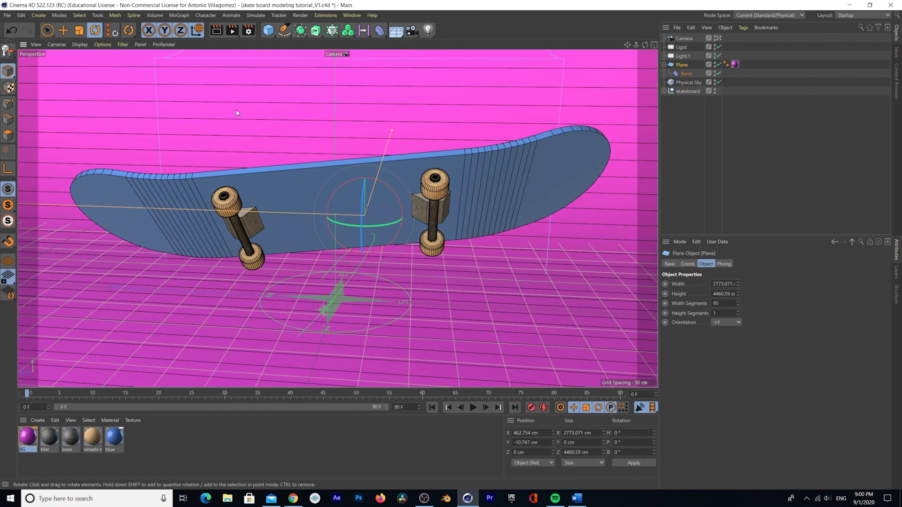
Render the skateboard scene to the Picture Viewer and move its window so the whole image can be seen.
click(232, 31)
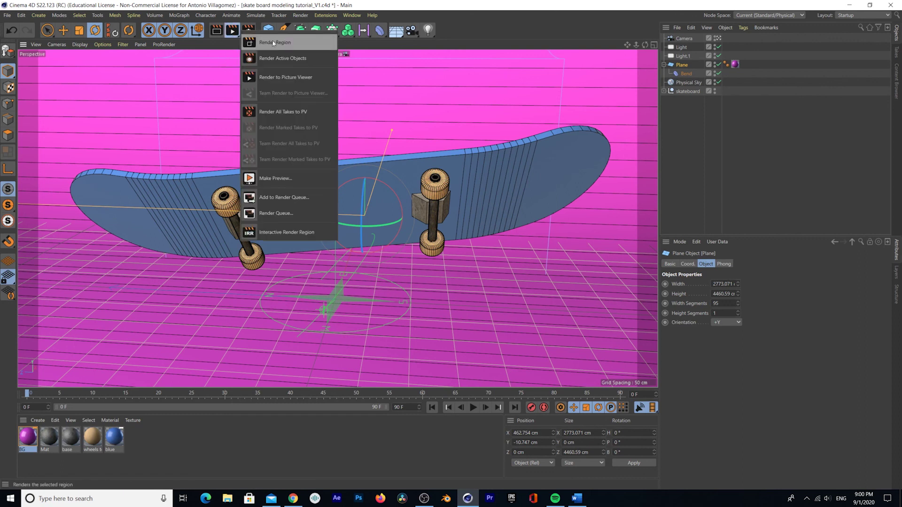
click(282, 78)
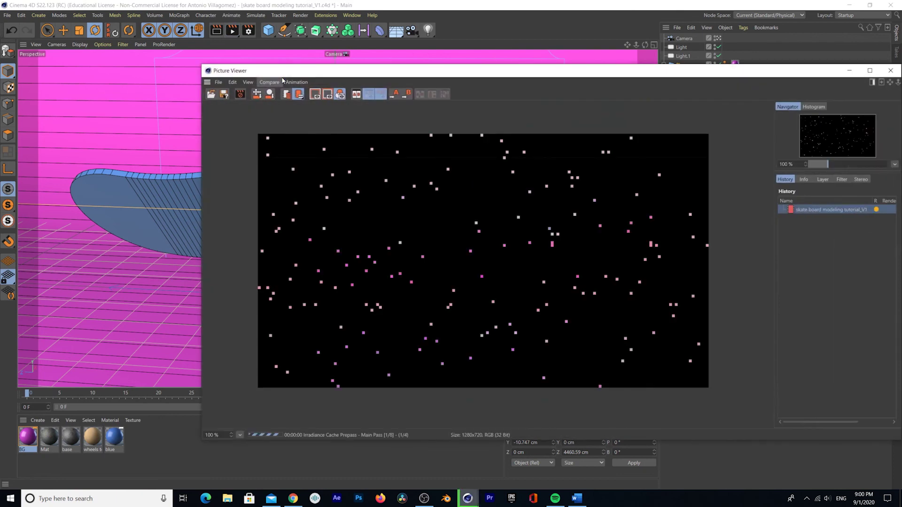
drag(508, 75, 446, 46)
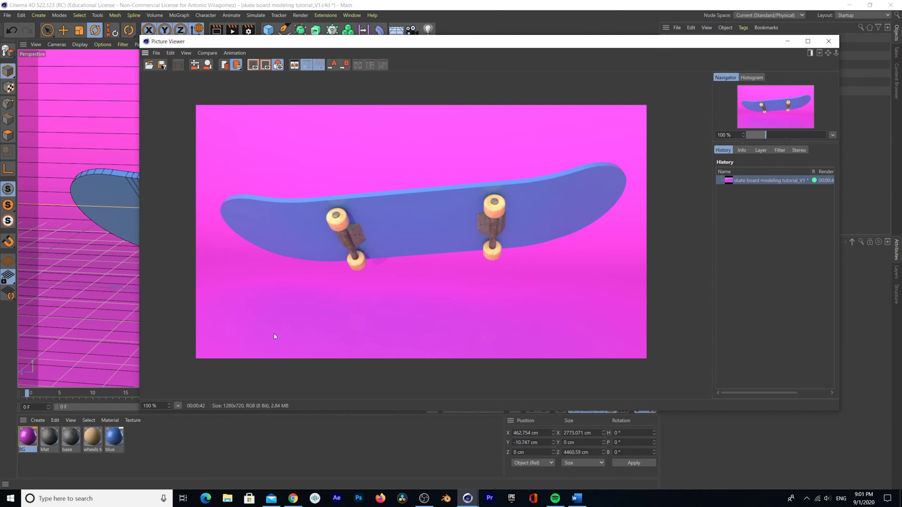
Start saving the finished render as a still image in JPG format.
click(162, 66)
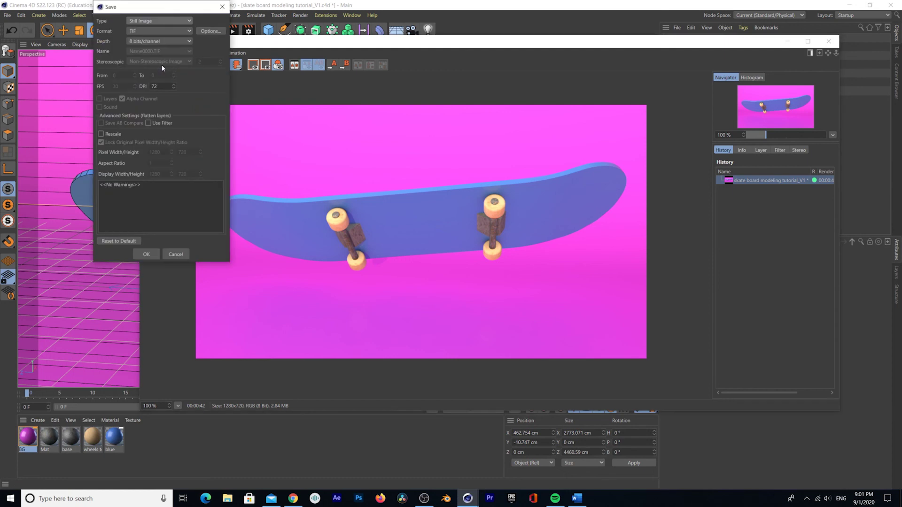
click(159, 31)
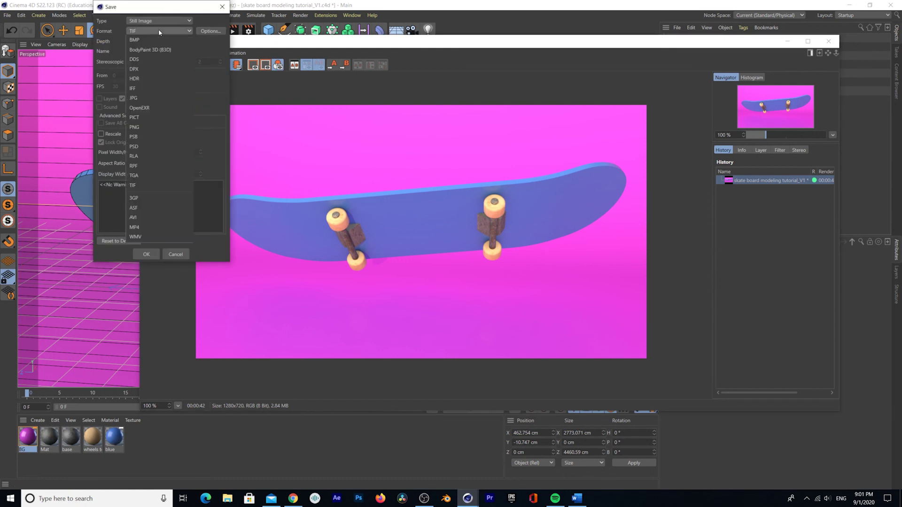
click(149, 98)
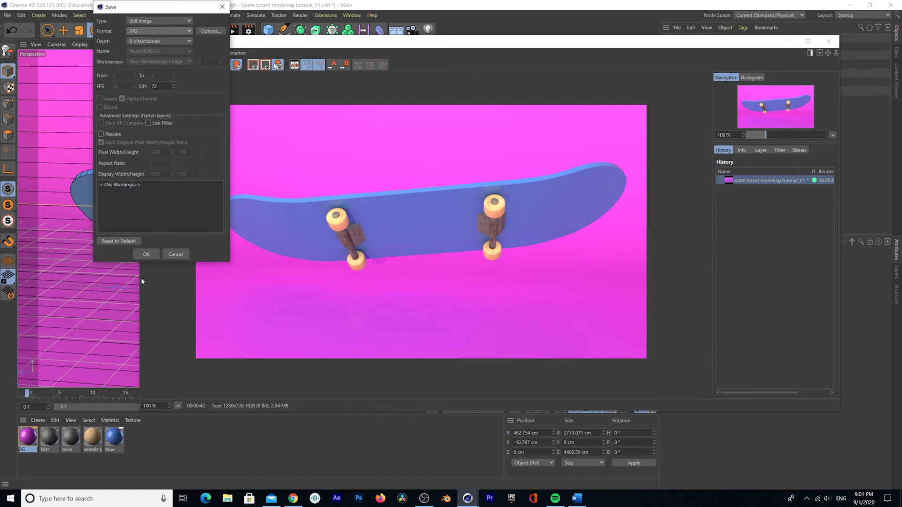
click(146, 254)
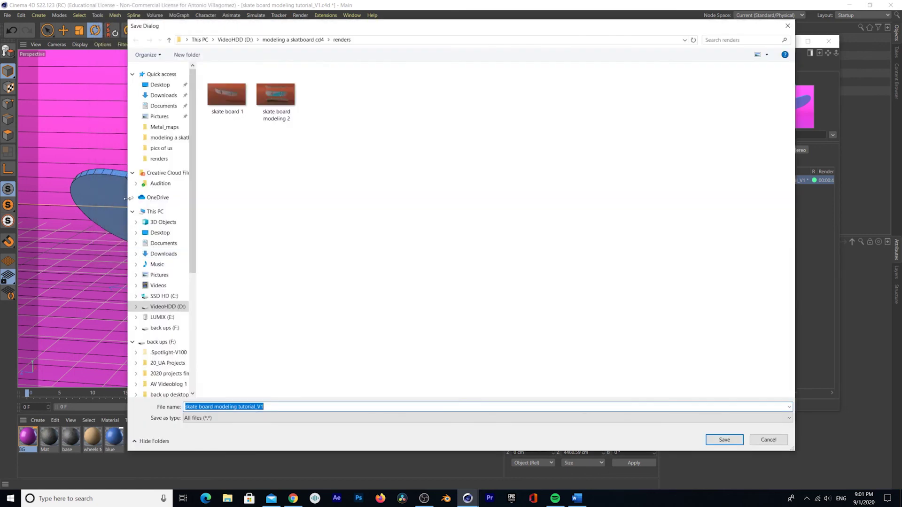
Save the render in the renders folder as "skate board modeling tutorial_texture tutorial render".
click(285, 407)
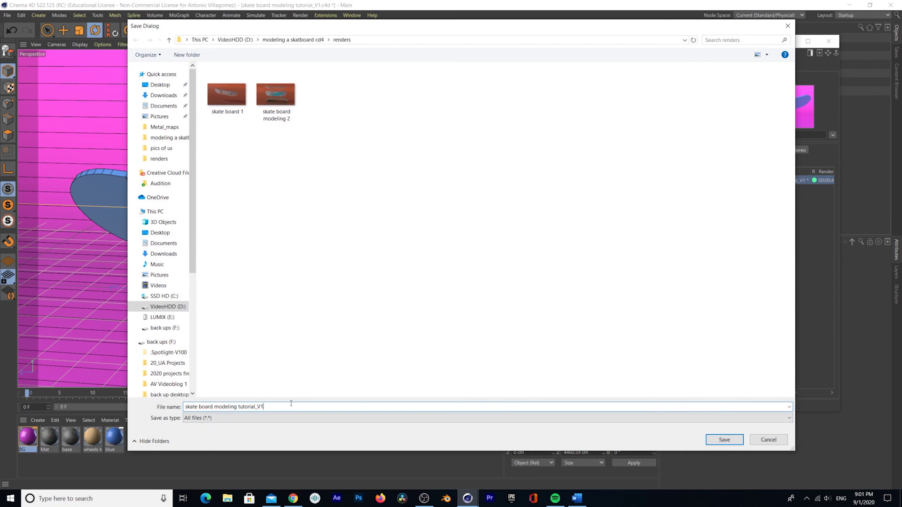
key(BackSpace)
key(BackSpace)
text(texturenm)
key(BackSpace)
key(BackSpace)
key(BackSpace)
text(e tutorial render)
click(725, 439)
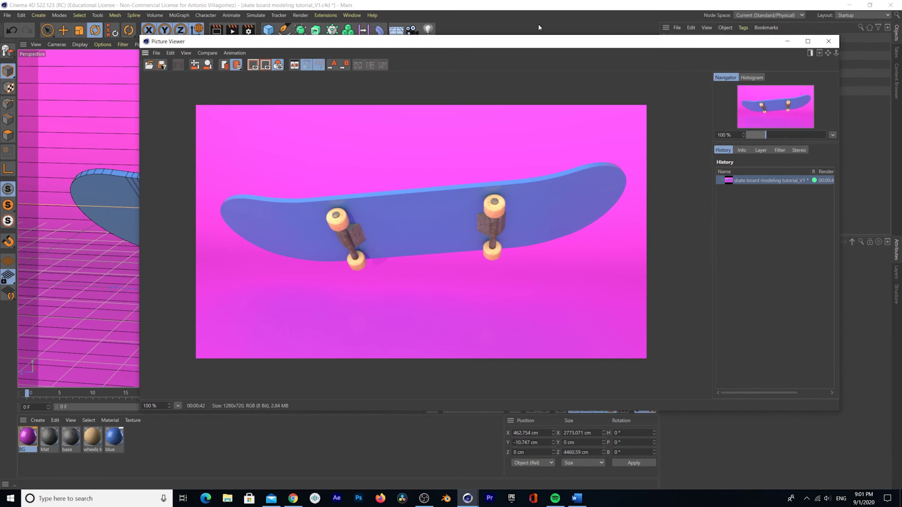
drag(561, 41, 515, 29)
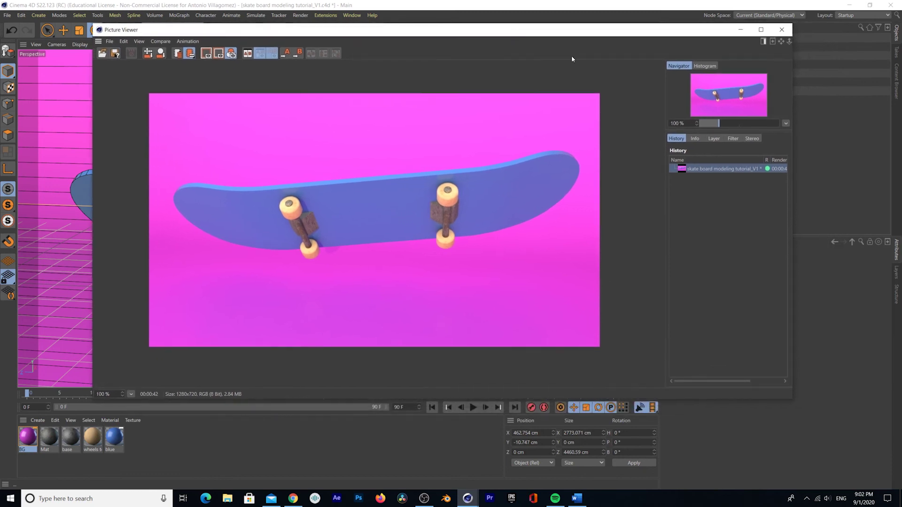